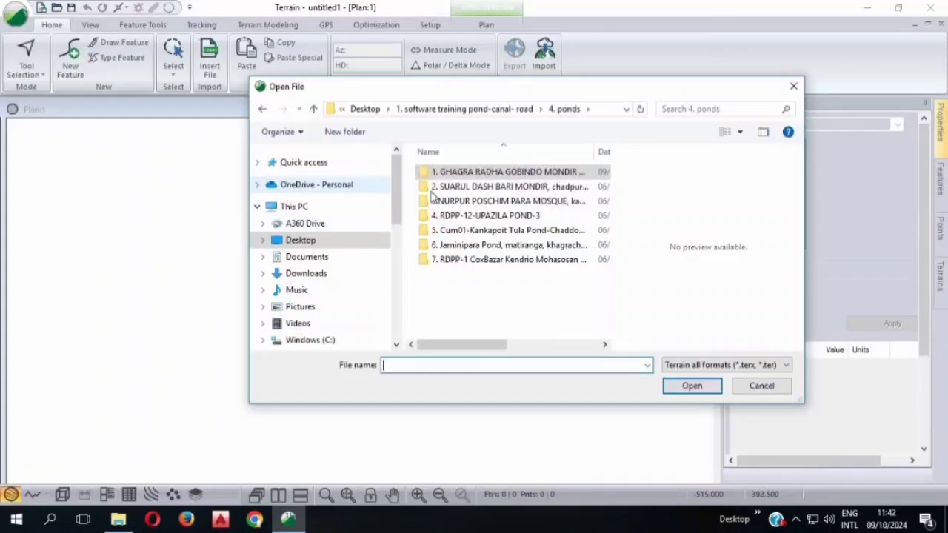
- Open SUARUL DASH BARI MONDIR PRE WORK.csv from the SUARUL DASH BARI MONDIR pond folder, showing all supported files
{"action": "double_click", "coordinate": [481, 190]}
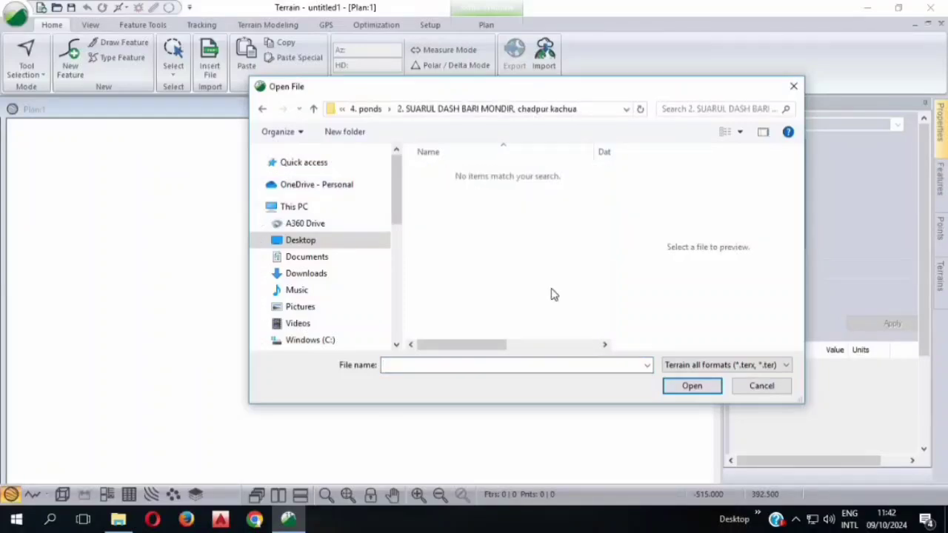
{"action": "left_click", "coordinate": [696, 365]}
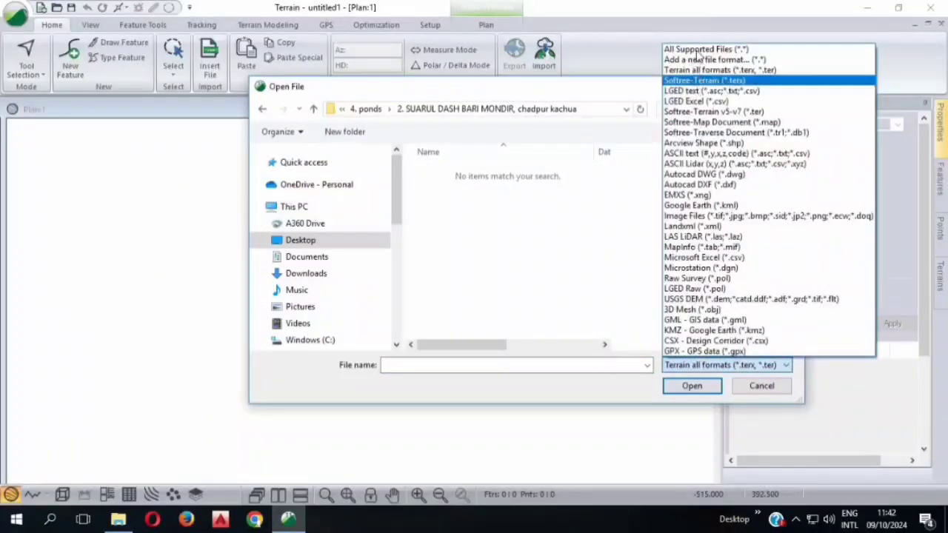
{"action": "left_click", "coordinate": [696, 49]}
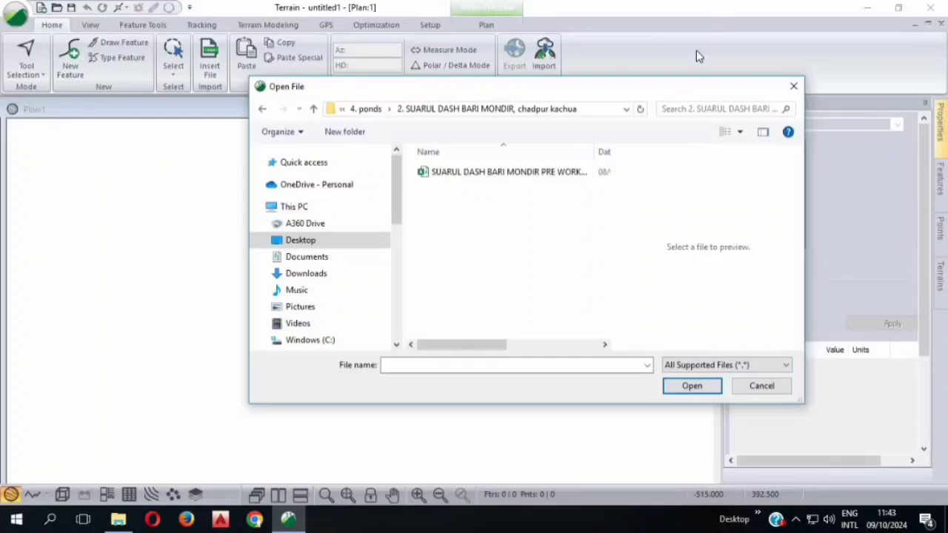
{"action": "left_click", "coordinate": [529, 184]}
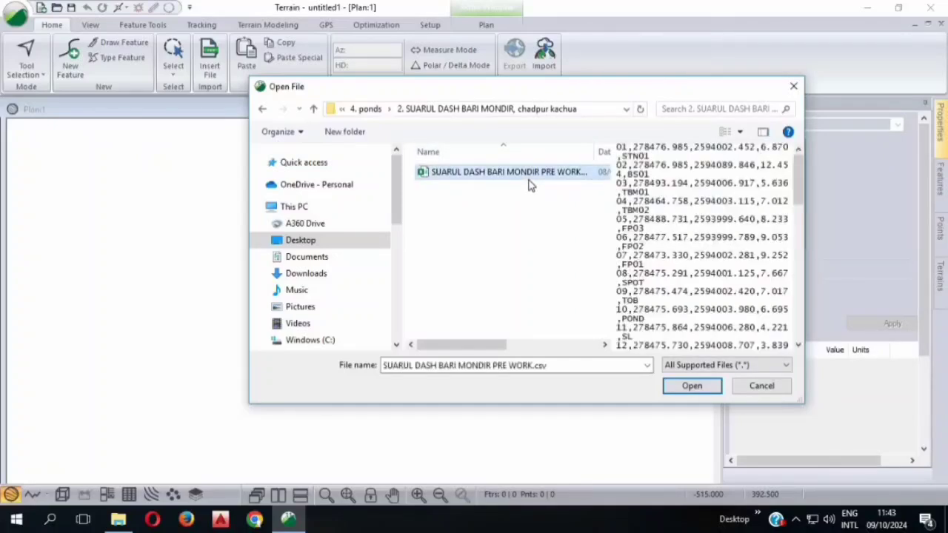
{"action": "left_click", "coordinate": [694, 389]}
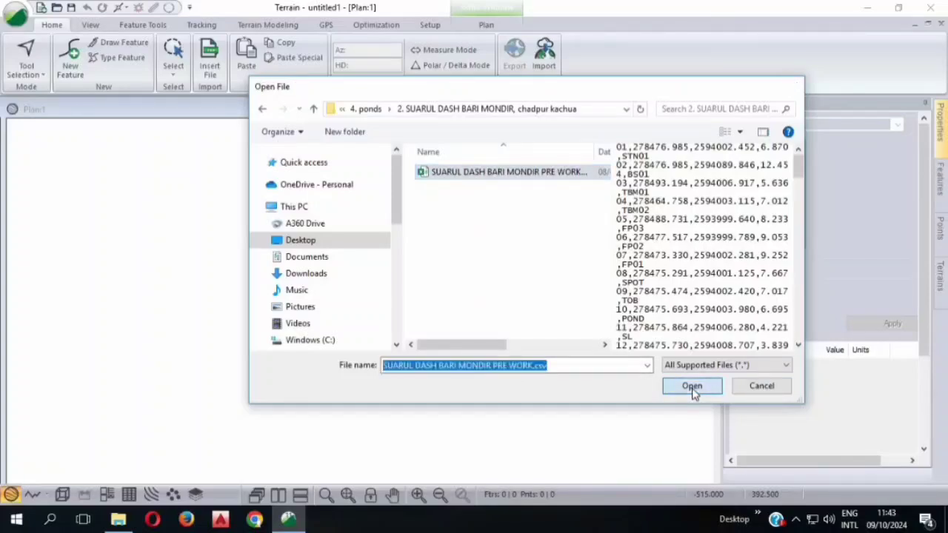
- Import the survey points with the LGED text structure options and decline tracking changes to the file's features
{"action": "left_click", "coordinate": [495, 335]}
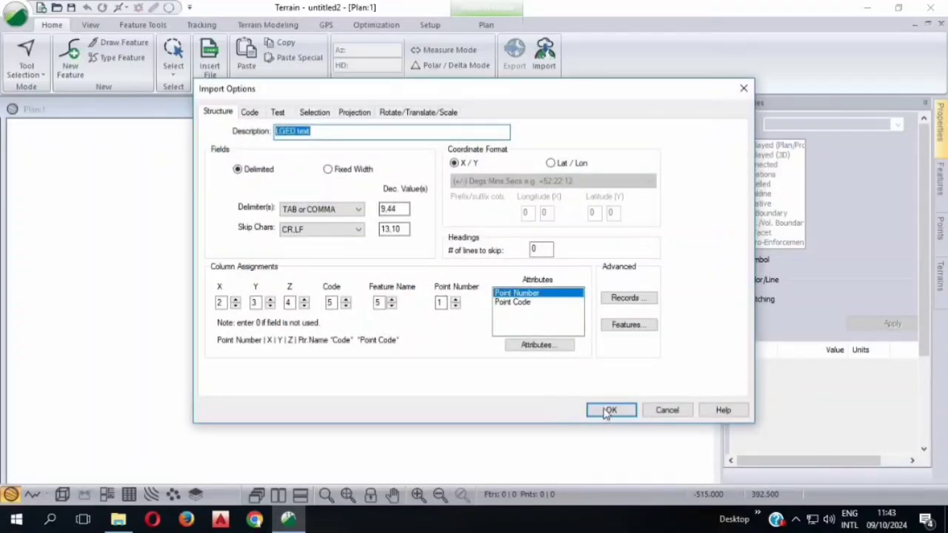
{"action": "left_click", "coordinate": [607, 411]}
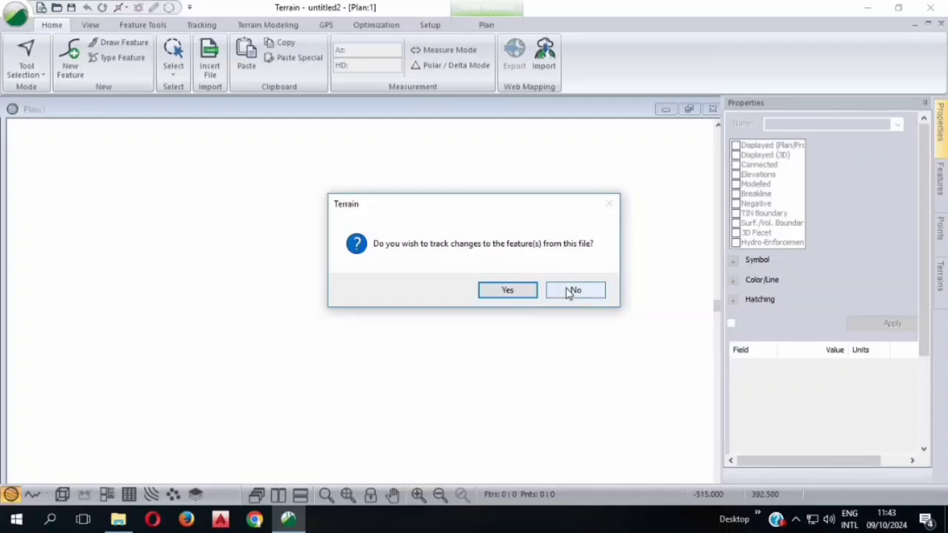
{"action": "left_click", "coordinate": [571, 291]}
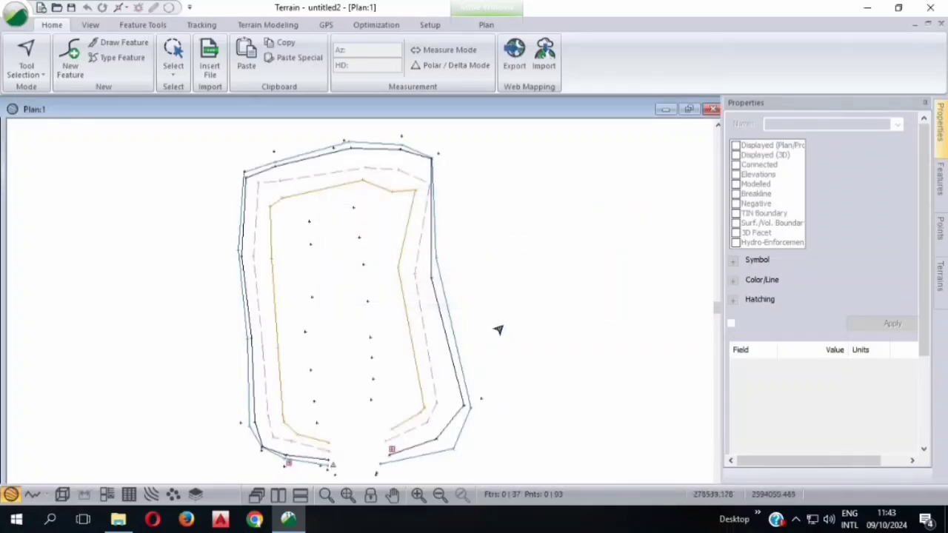
- Explode the outermost TOB line at all points and rejoin its points into a closed outline
{"action": "scroll", "coordinate": [574, 155], "scroll_direction": "down", "scroll_amount": 2}
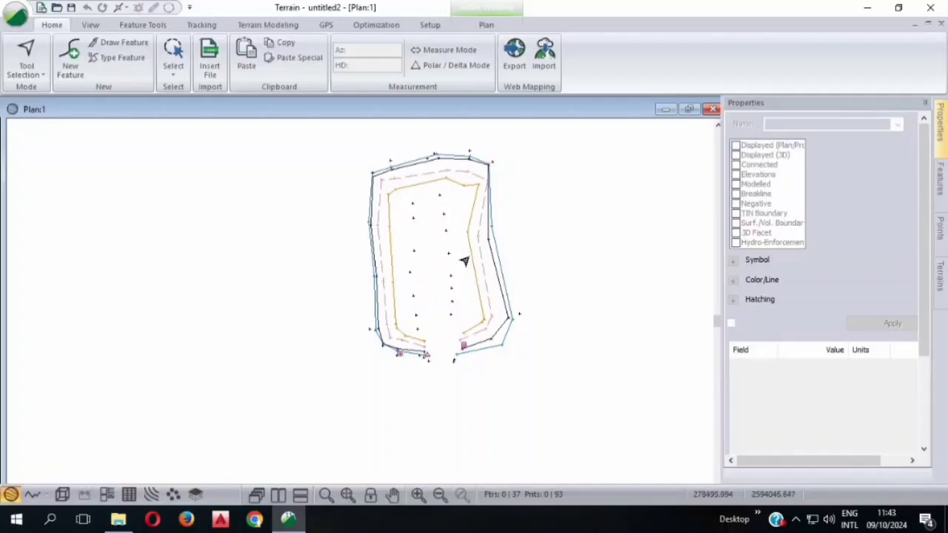
{"action": "scroll", "coordinate": [495, 252], "scroll_direction": "up", "scroll_amount": 2}
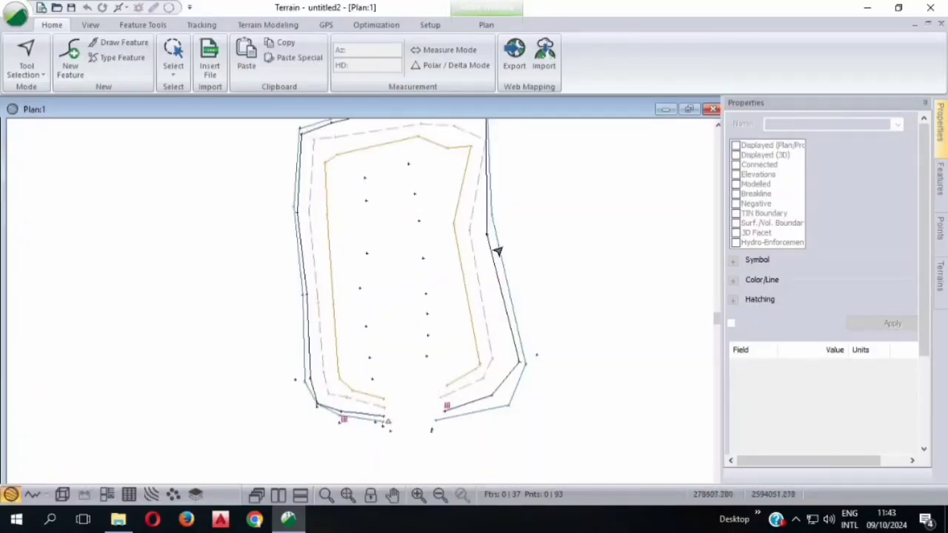
{"action": "left_click", "coordinate": [495, 263]}
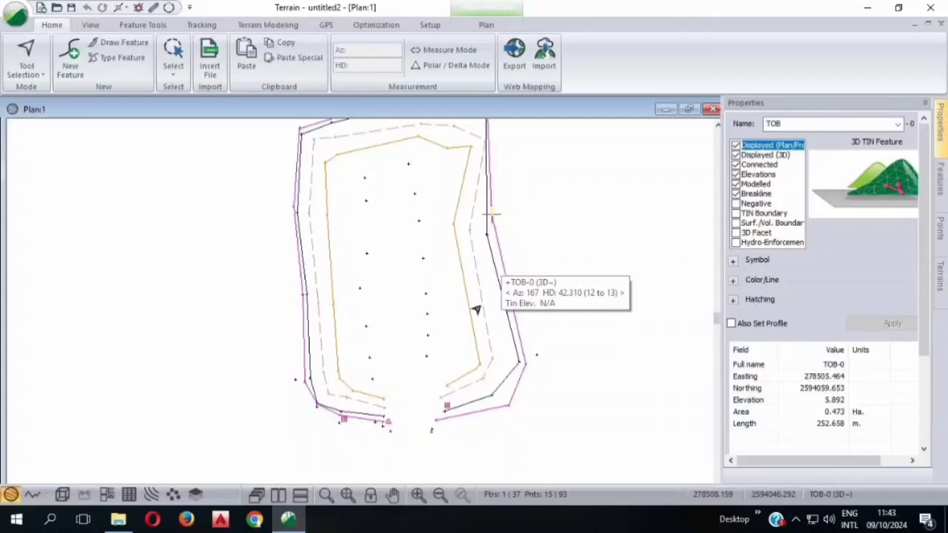
{"action": "scroll", "coordinate": [442, 368], "scroll_direction": "down", "scroll_amount": 1}
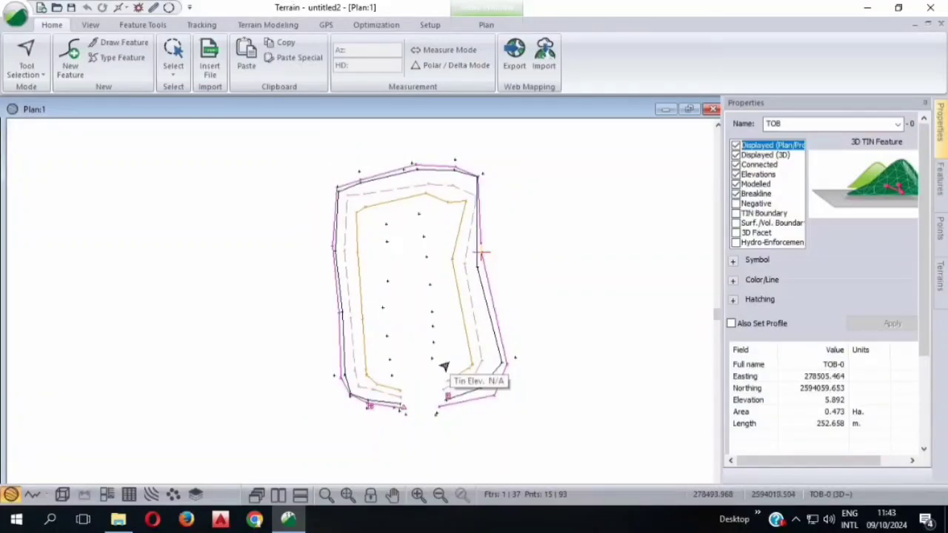
{"action": "left_click", "coordinate": [143, 24]}
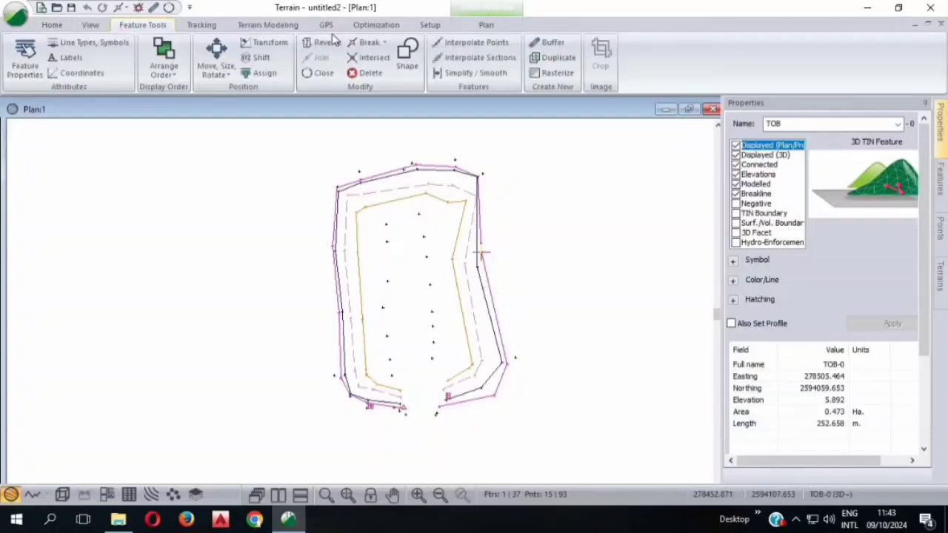
{"action": "left_click", "coordinate": [371, 45]}
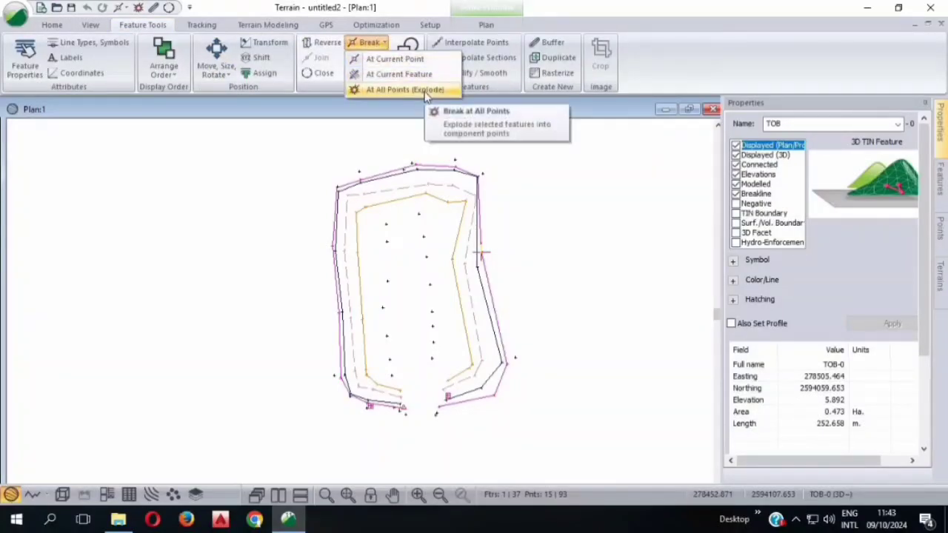
{"action": "left_click", "coordinate": [425, 92]}
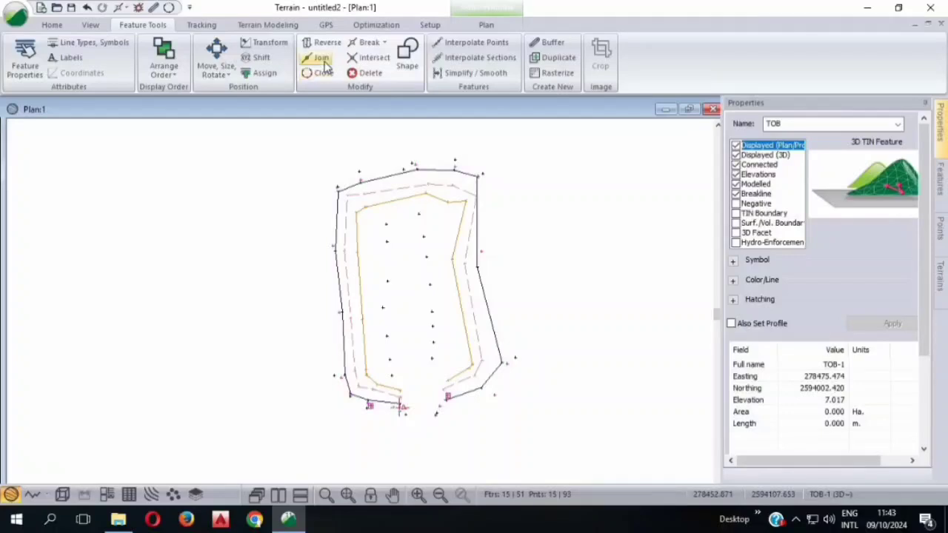
{"action": "left_click", "coordinate": [326, 77]}
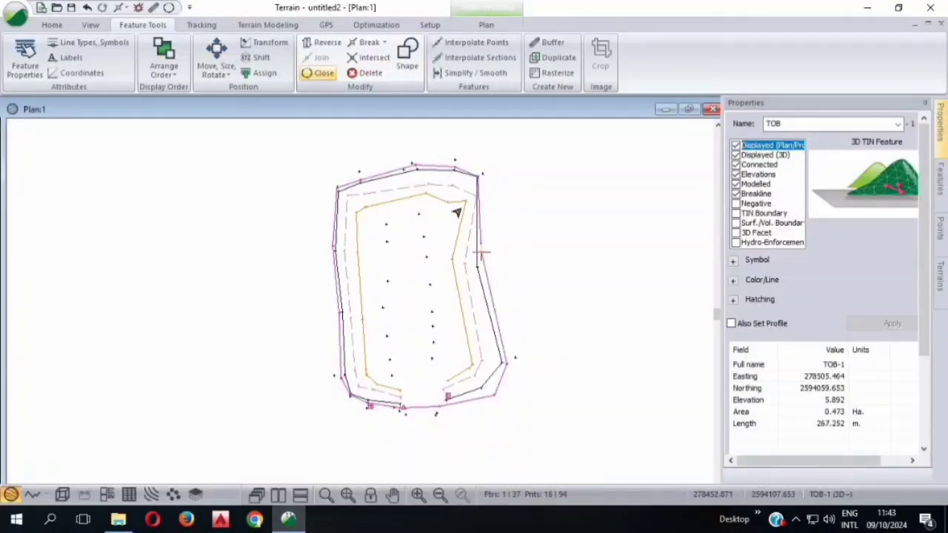
- Break the POND line at all points and rejoin its points into a closed outline
{"action": "left_click", "coordinate": [477, 267]}
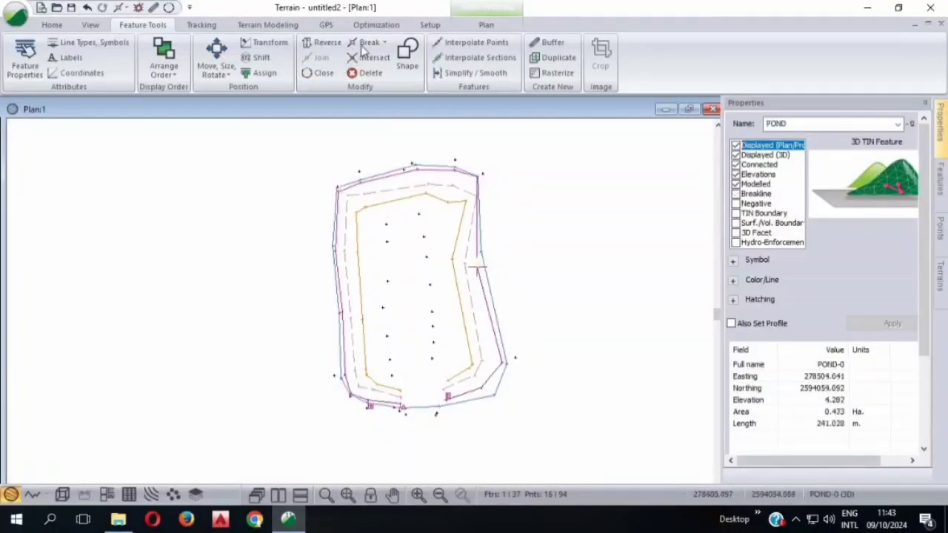
{"action": "left_click", "coordinate": [369, 42]}
{"action": "left_click", "coordinate": [380, 90]}
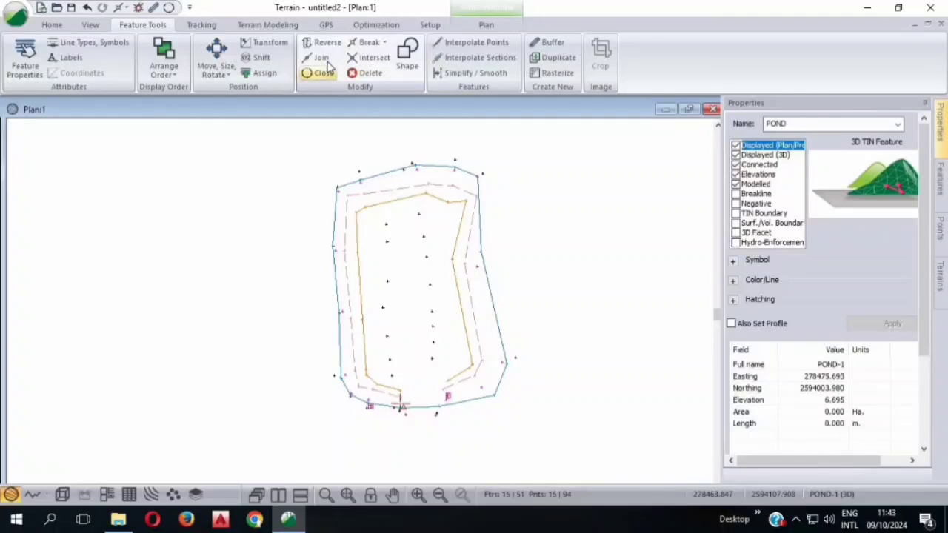
{"action": "left_click", "coordinate": [326, 61]}
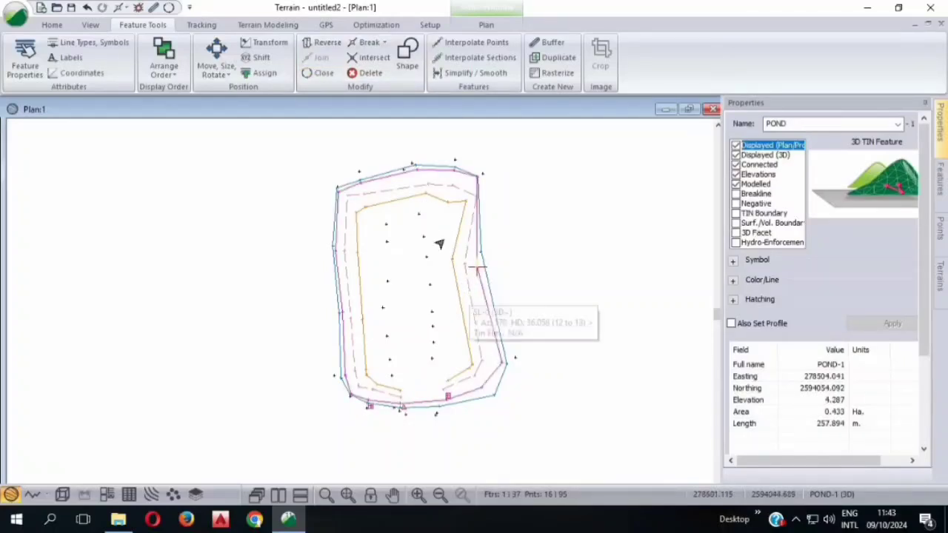
- Explode the dashed SL line into its component points and join them into a closed loop
{"action": "left_click", "coordinate": [466, 265]}
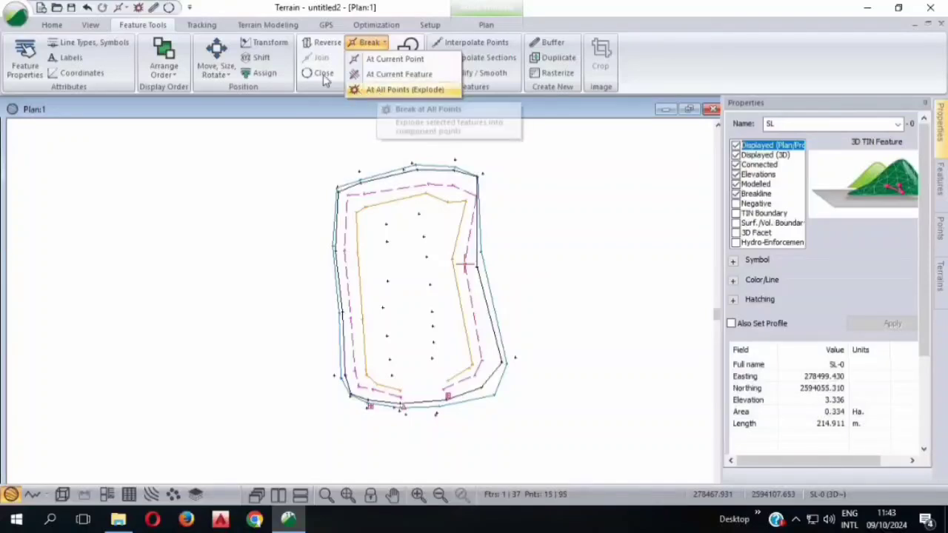
{"action": "left_click", "coordinate": [376, 89]}
{"action": "left_click", "coordinate": [319, 57]}
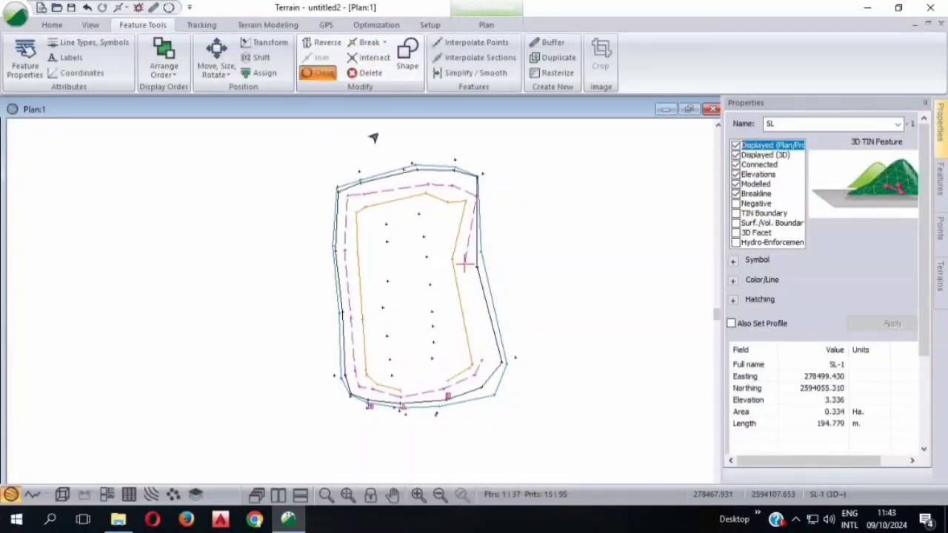
- Explode the innermost TOE line at all points and rejoin the points as a closed outline
{"action": "left_click", "coordinate": [453, 259]}
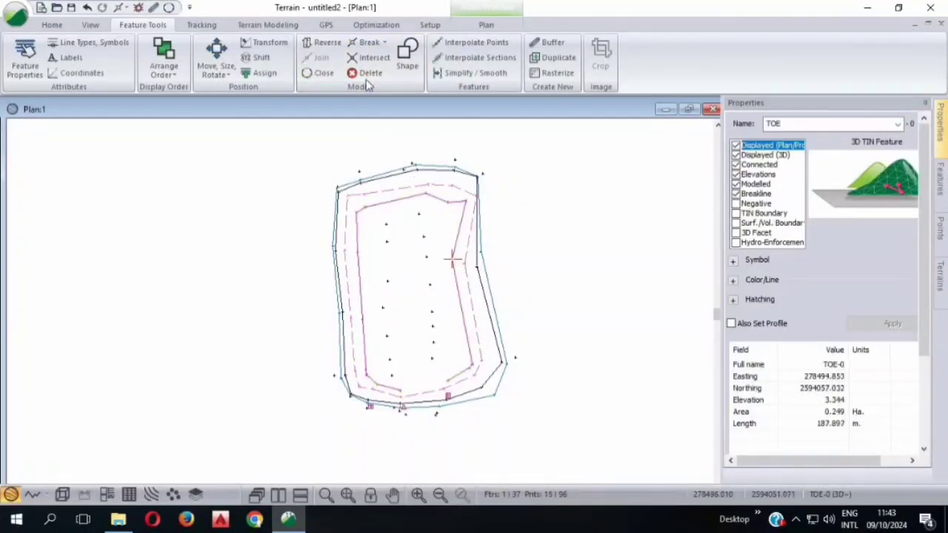
{"action": "left_click", "coordinate": [369, 43]}
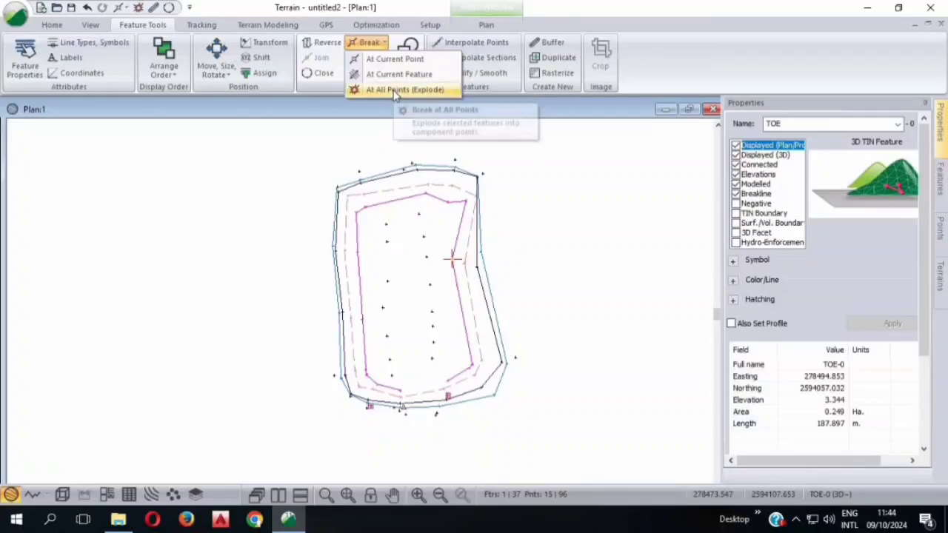
{"action": "left_click", "coordinate": [384, 89]}
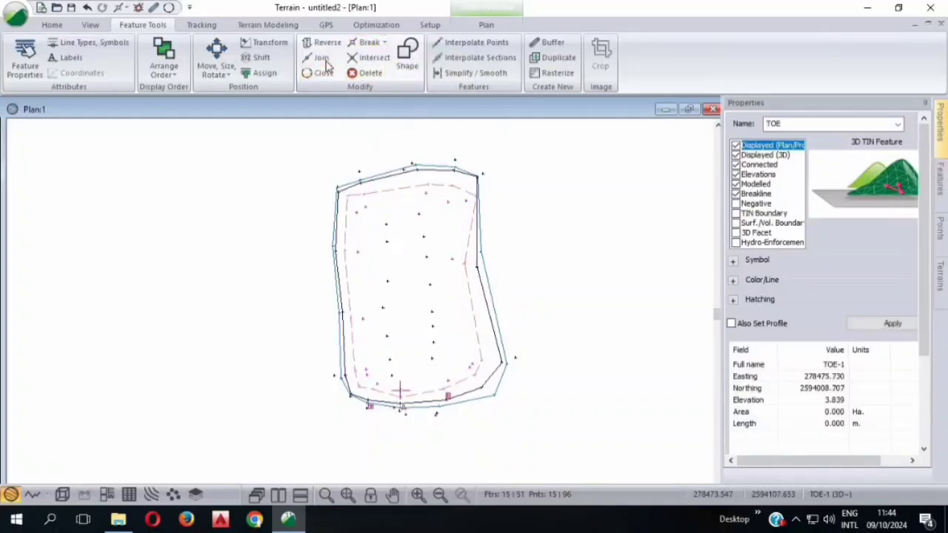
{"action": "left_click", "coordinate": [326, 74]}
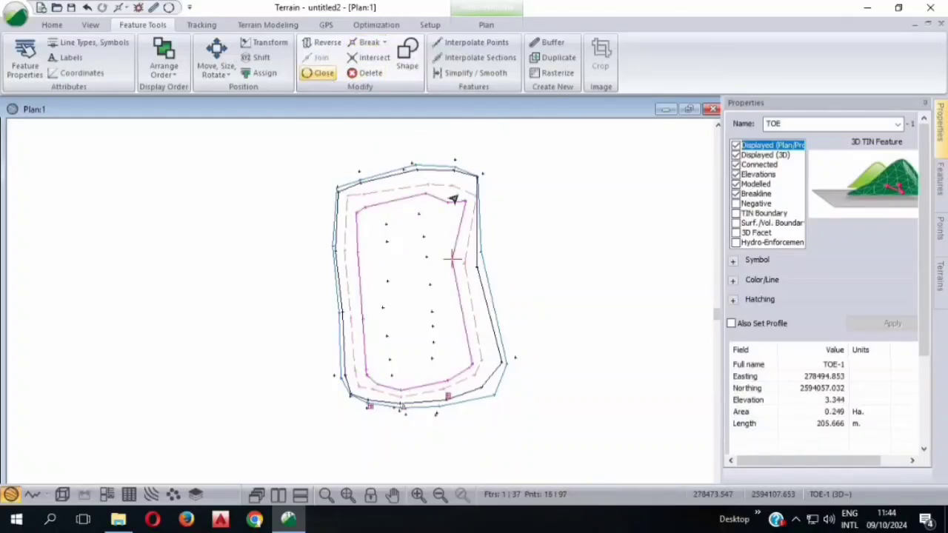
- Apply the LGED ter screen.ilt screen layout to the plan
{"action": "mouse_move", "coordinate": [454, 259]}
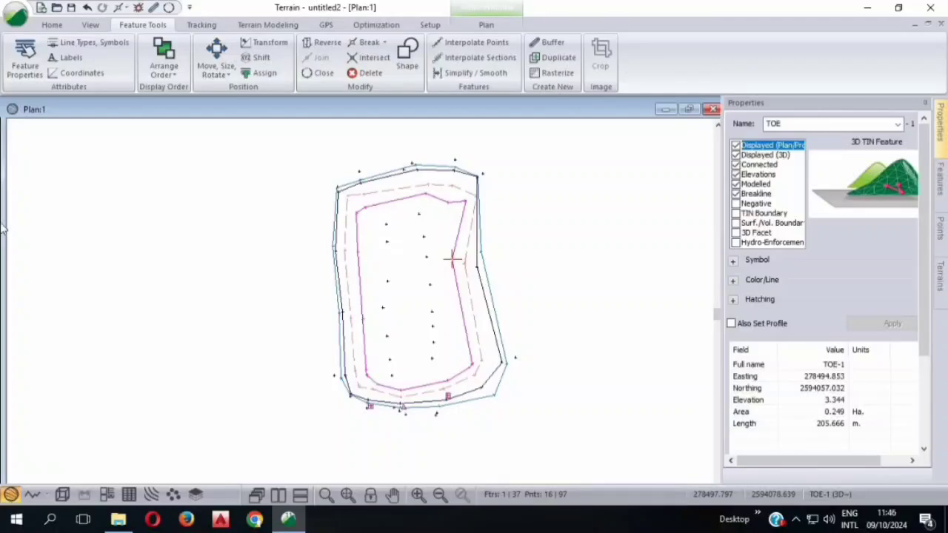
{"action": "left_click", "coordinate": [90, 24]}
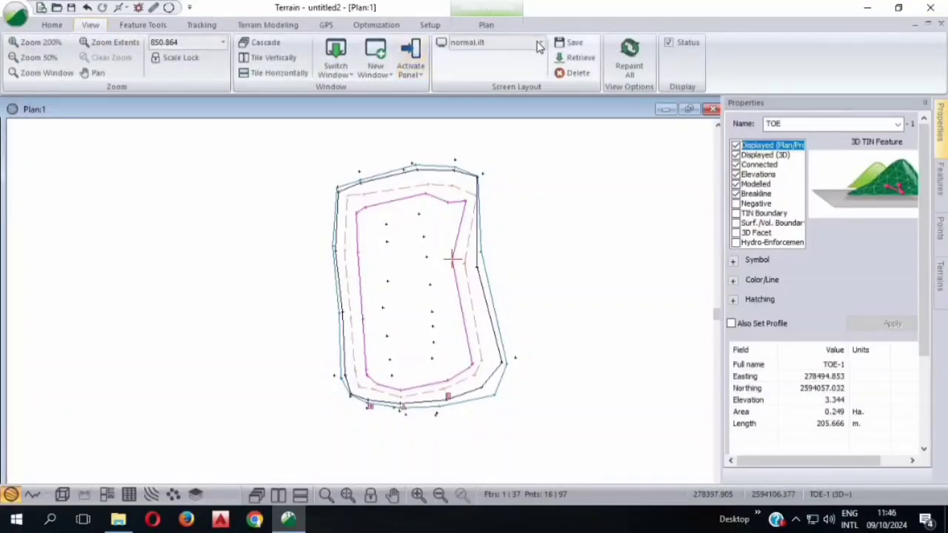
{"action": "left_click", "coordinate": [540, 42]}
{"action": "left_click", "coordinate": [527, 103]}
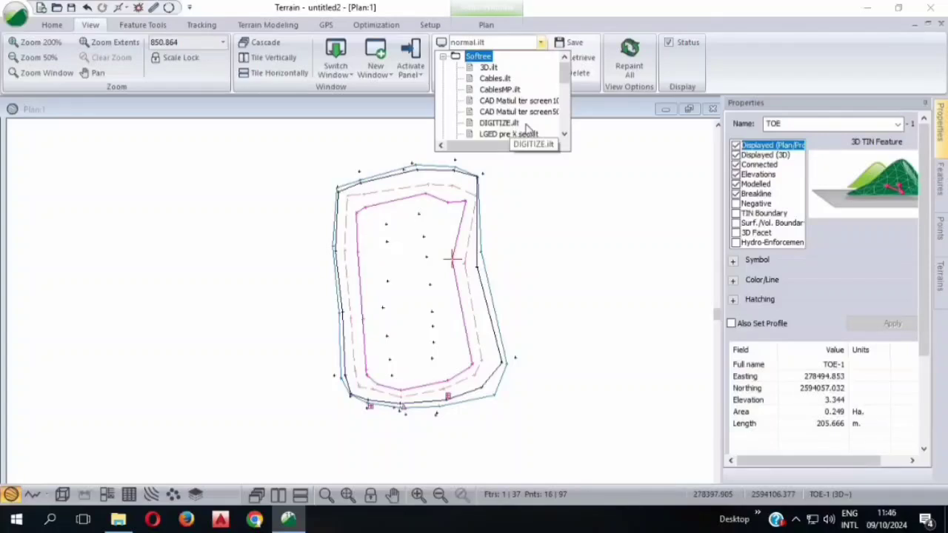
{"action": "scroll", "coordinate": [519, 132], "scroll_direction": "down", "scroll_amount": 2}
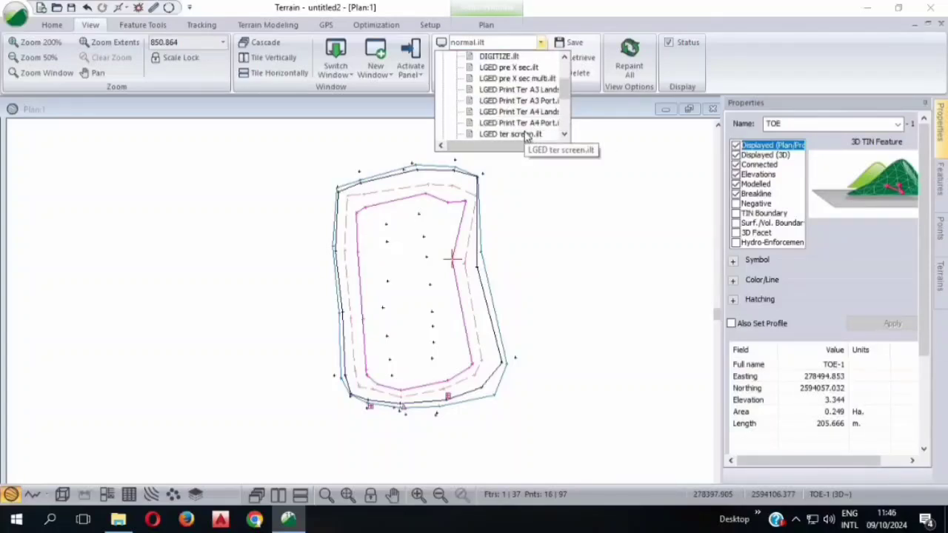
{"action": "left_click", "coordinate": [527, 136]}
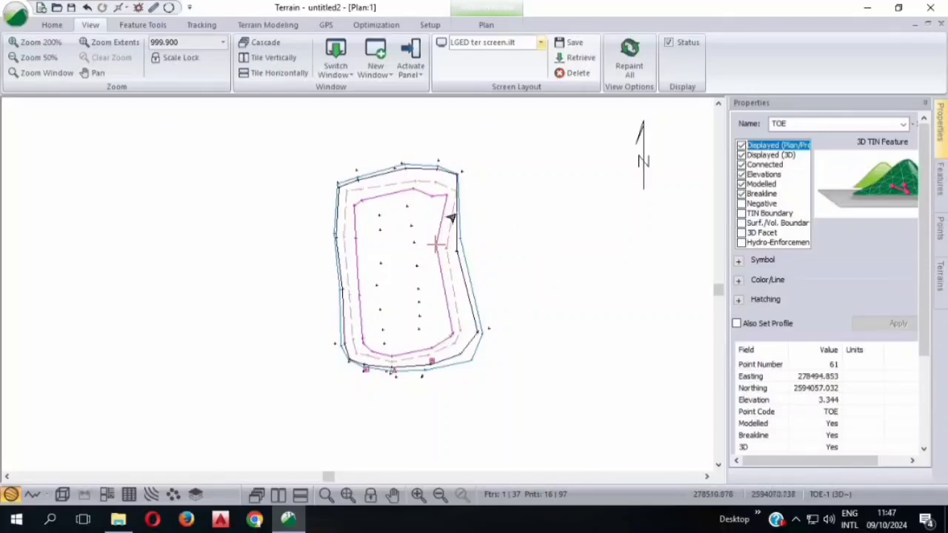
- Enable the Breakline property for the four pond outlines TOB, POND, SL and TOE together, and clear the selection
{"action": "scroll", "coordinate": [450, 219], "scroll_direction": "up", "scroll_amount": 2}
{"action": "key", "text": "ctrl+a"}
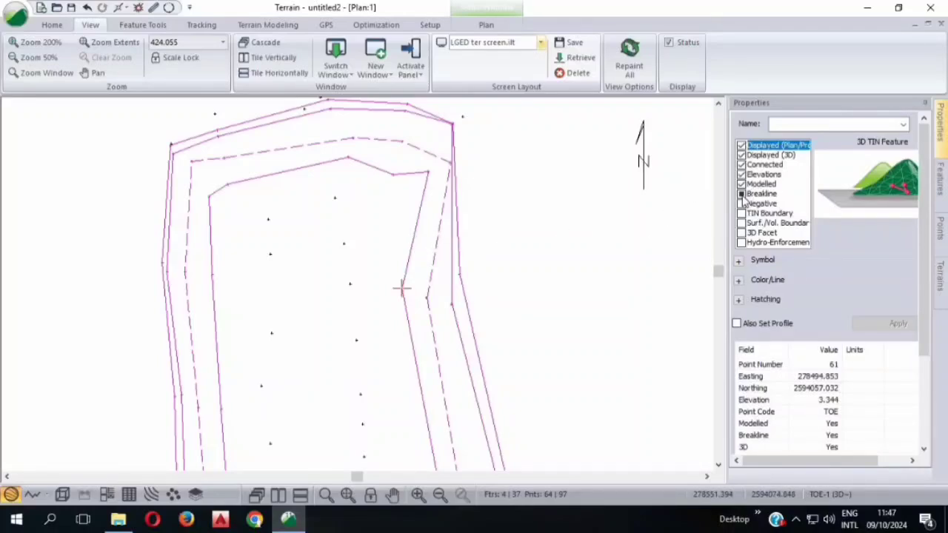
{"action": "left_click", "coordinate": [741, 194]}
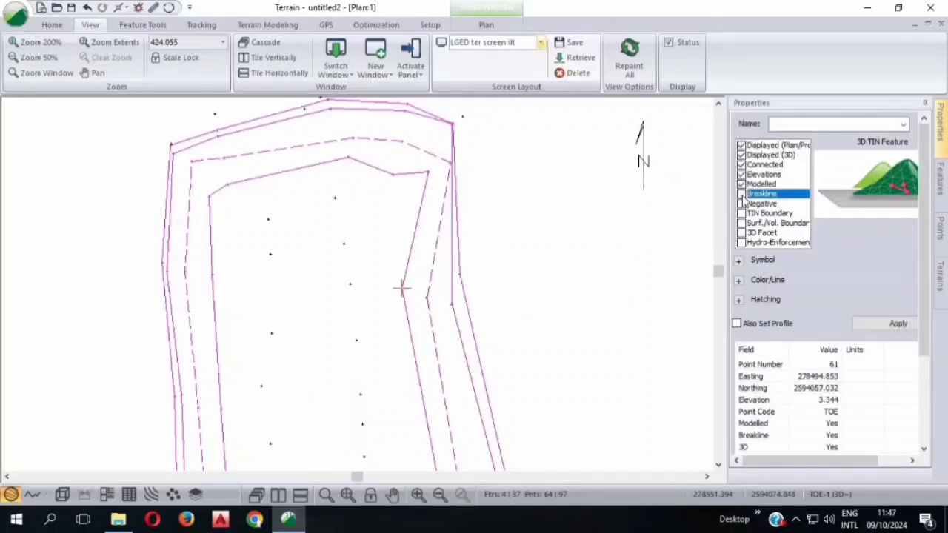
{"action": "left_click", "coordinate": [888, 326]}
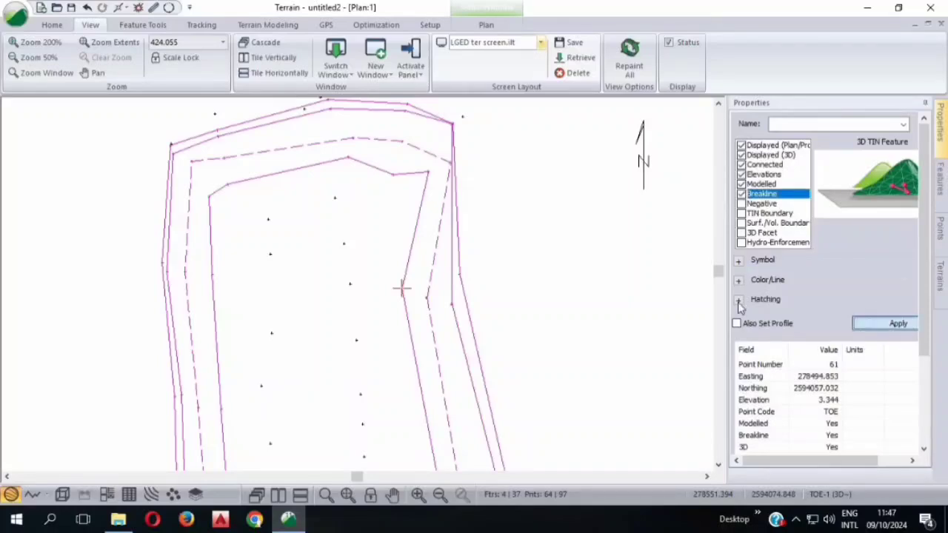
{"action": "left_click", "coordinate": [527, 192]}
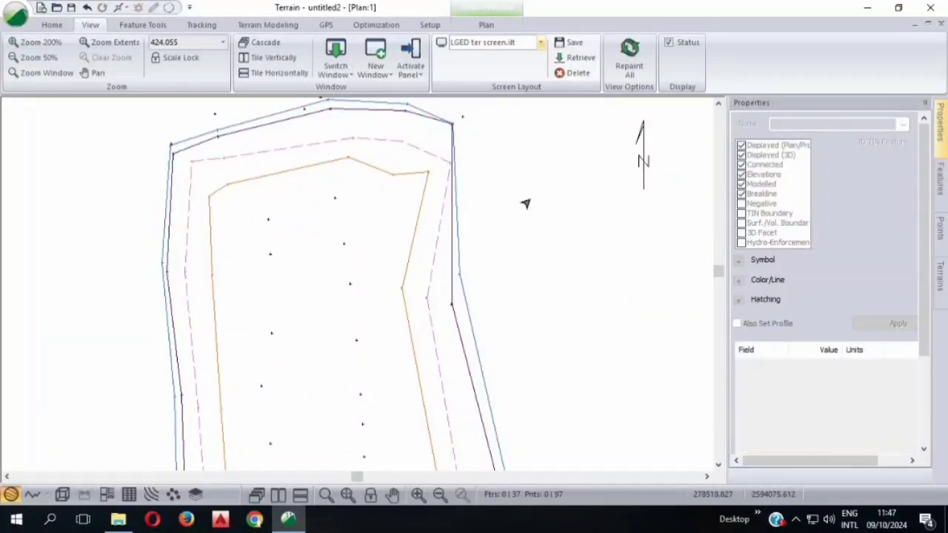
- Inspect the individual TOB, SL and TOE pond outlines for their names and Breakline property
{"action": "left_click", "coordinate": [449, 249]}
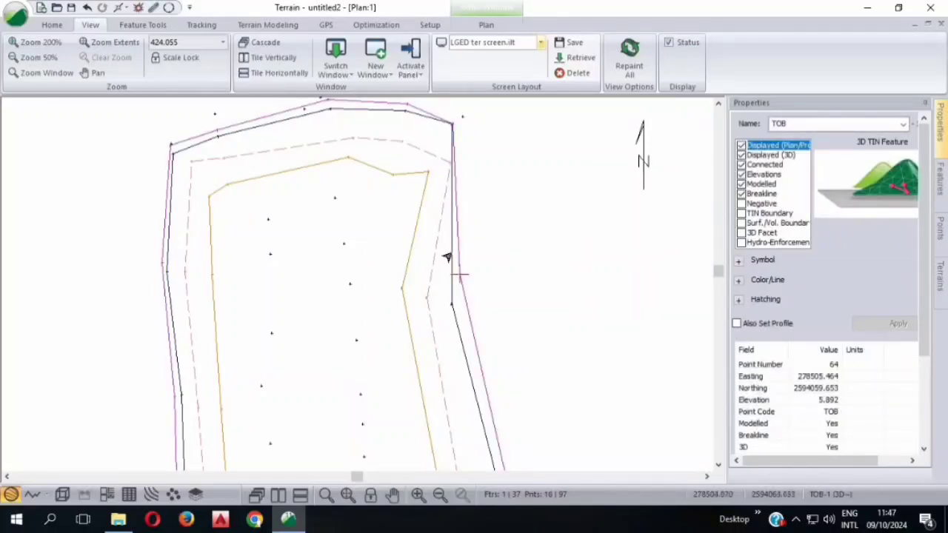
{"action": "left_click", "coordinate": [435, 253]}
{"action": "left_click", "coordinate": [419, 250]}
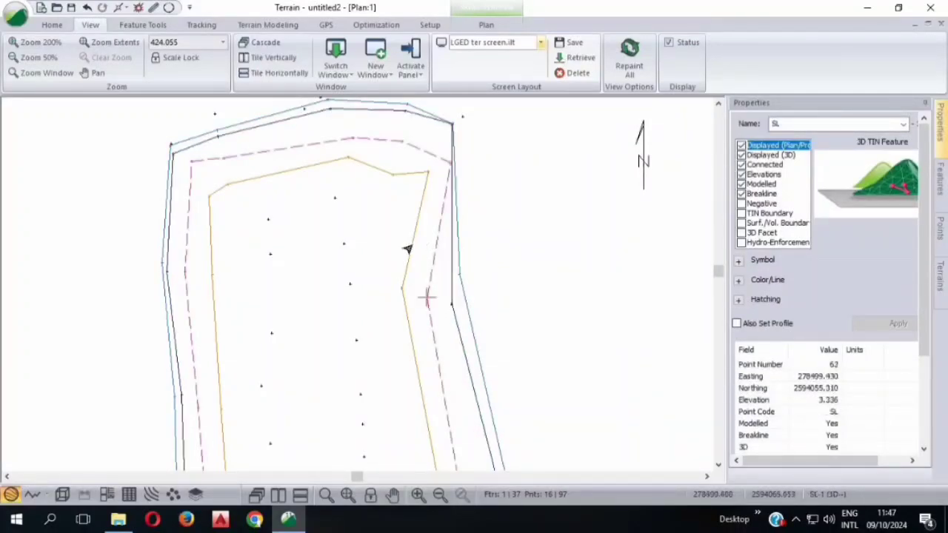
{"action": "left_click", "coordinate": [412, 249]}
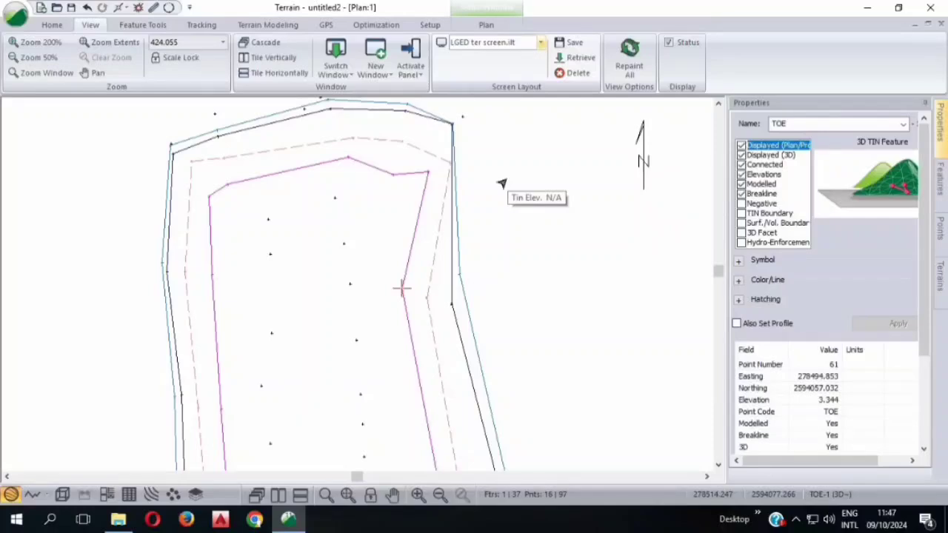
- Open feature selection by name and highlight the range SPOT-0 through SPOT-25
{"action": "right_click", "coordinate": [558, 197]}
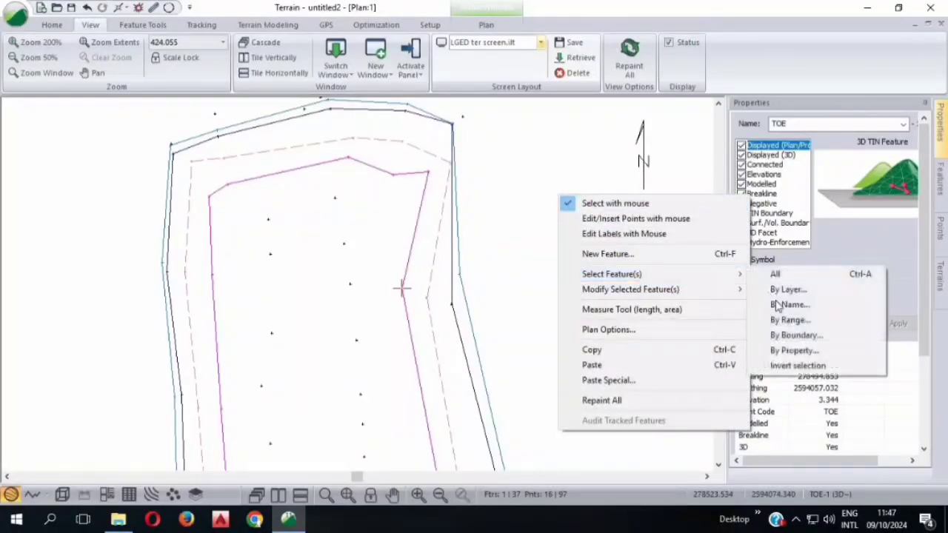
{"action": "mouse_move", "coordinate": [738, 291]}
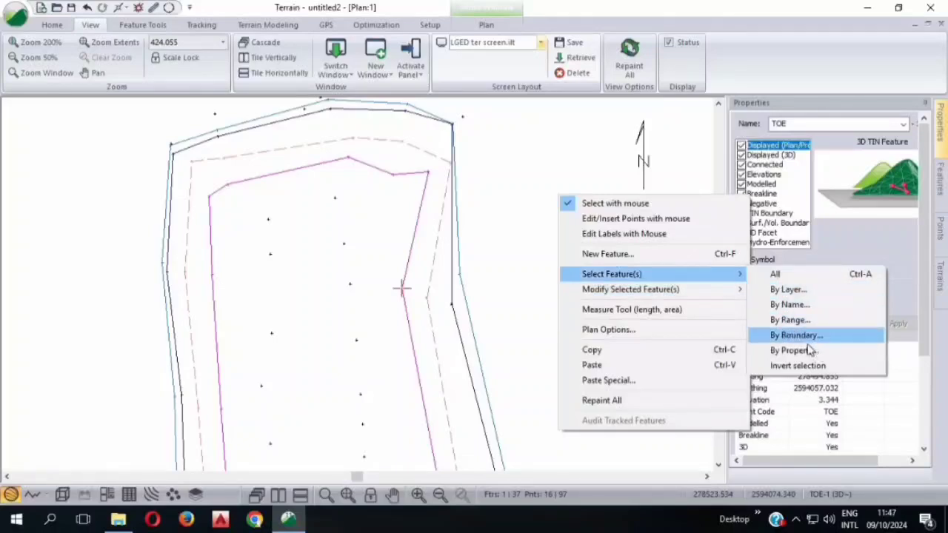
{"action": "left_click", "coordinate": [790, 305]}
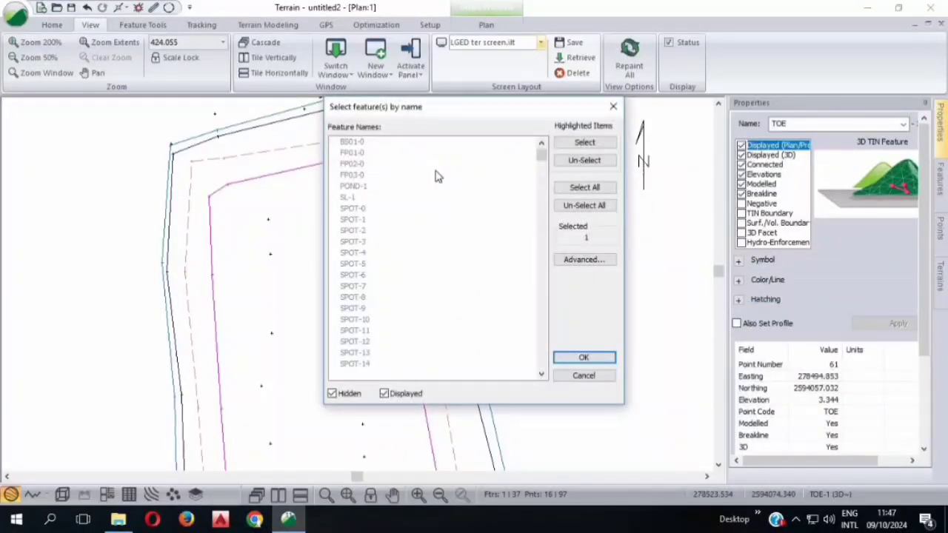
{"action": "left_click", "coordinate": [364, 209]}
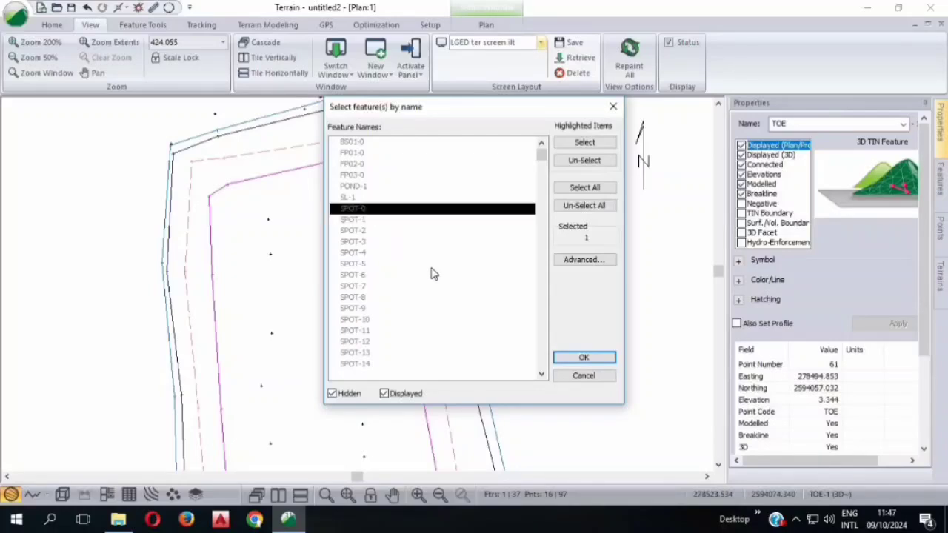
{"action": "scroll", "coordinate": [433, 261], "scroll_direction": "down", "scroll_amount": 5}
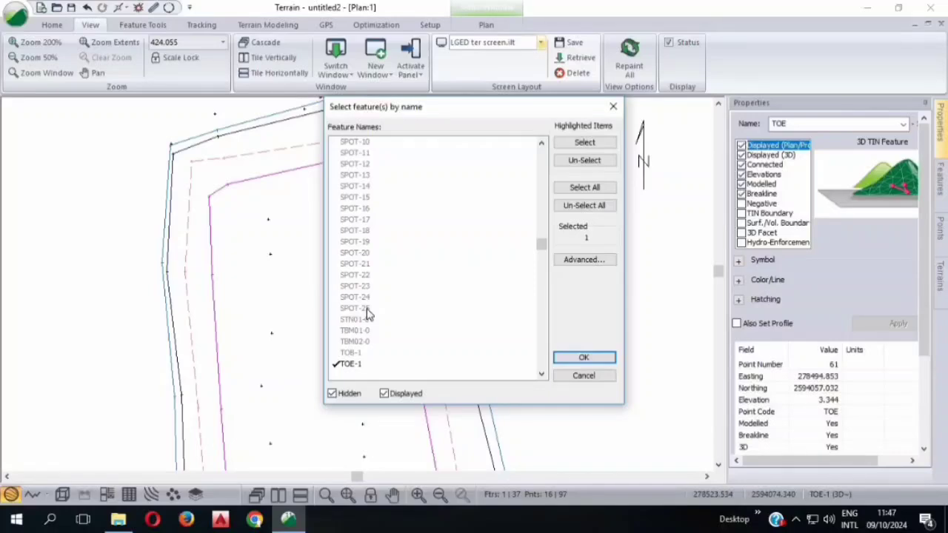
{"action": "left_click", "coordinate": [368, 308], "text": "shift"}
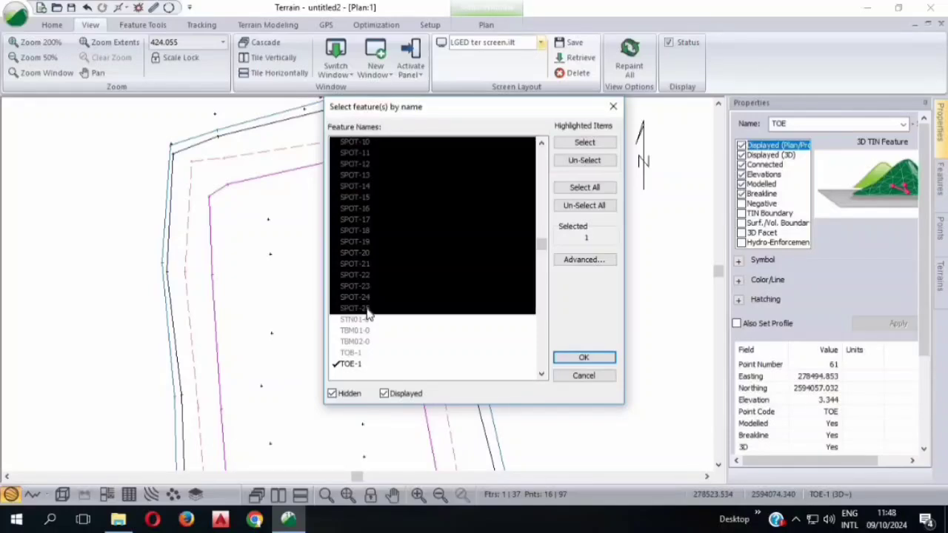
- Clear the existing selection, mark the highlighted SPOT features as selected and confirm the selection by name
{"action": "scroll", "coordinate": [407, 318], "scroll_direction": "up", "scroll_amount": 5}
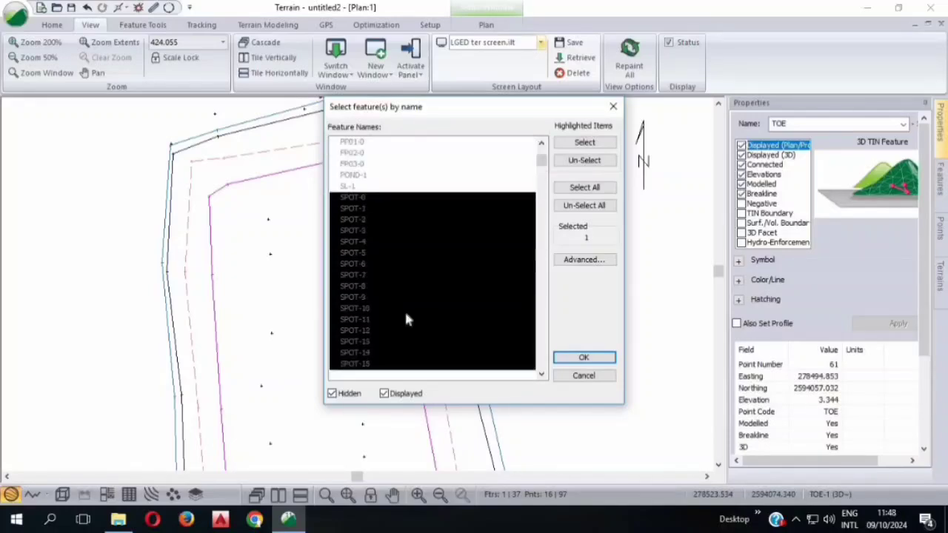
{"action": "left_click", "coordinate": [589, 203]}
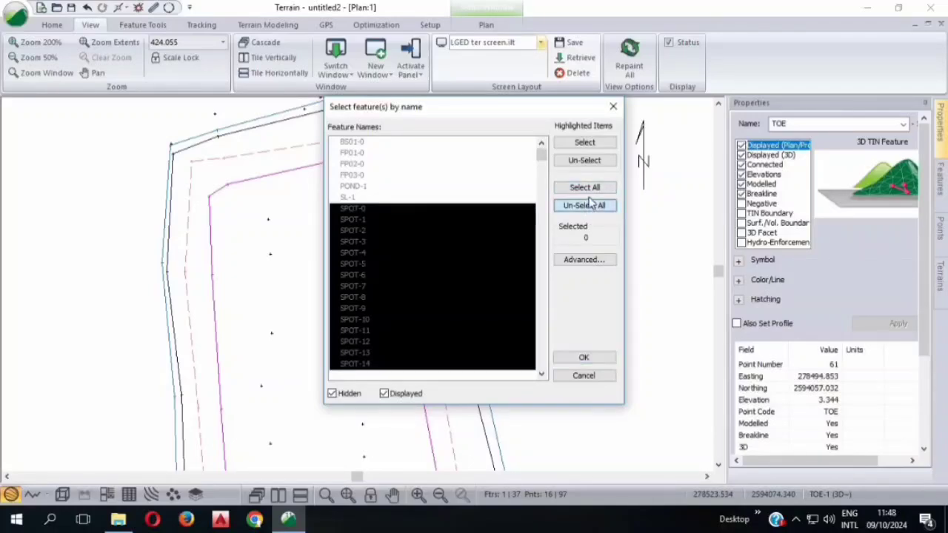
{"action": "scroll", "coordinate": [483, 249], "scroll_direction": "down", "scroll_amount": 4}
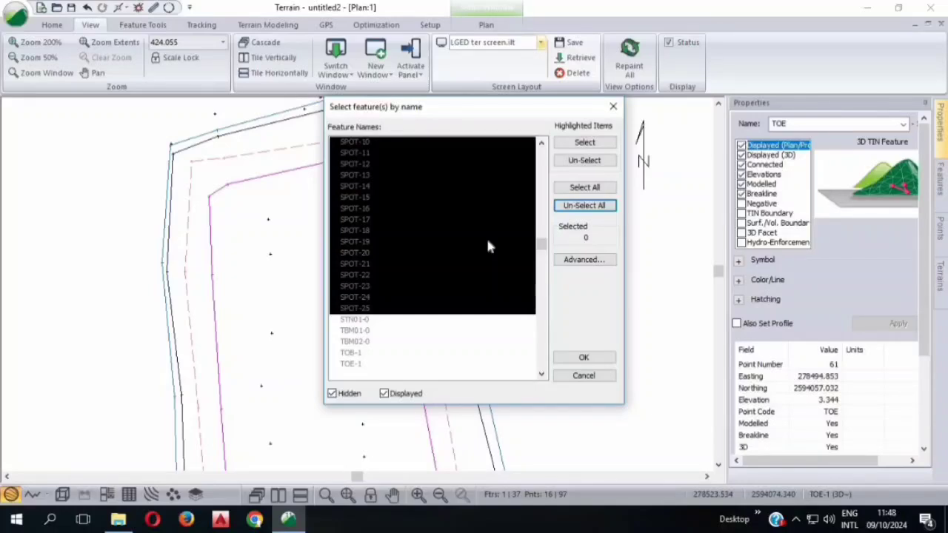
{"action": "scroll", "coordinate": [487, 246], "scroll_direction": "up", "scroll_amount": 5}
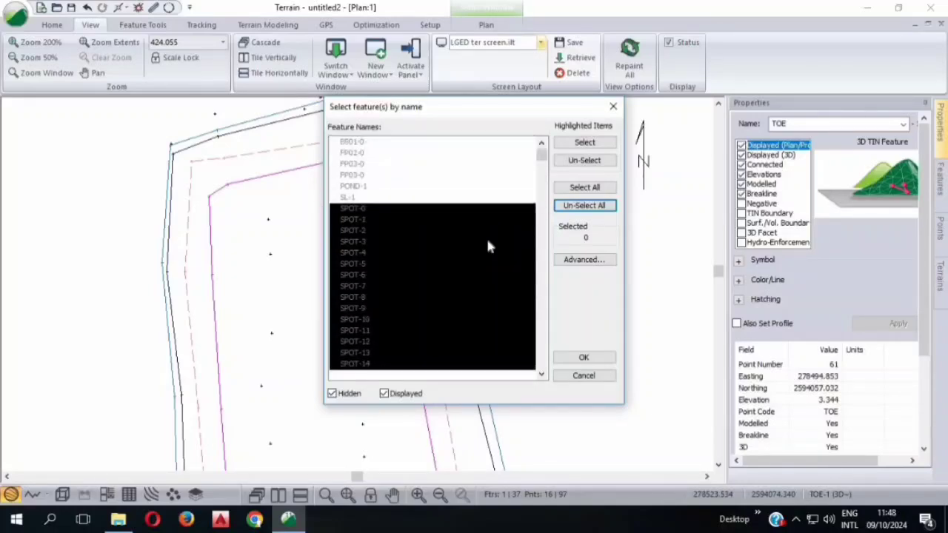
{"action": "scroll", "coordinate": [487, 247], "scroll_direction": "down", "scroll_amount": 4}
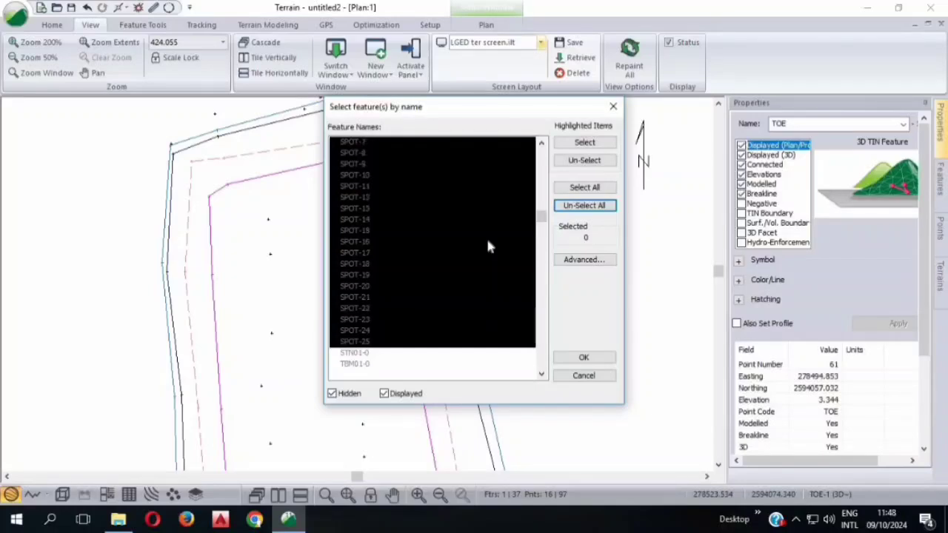
{"action": "scroll", "coordinate": [488, 246], "scroll_direction": "up", "scroll_amount": 4}
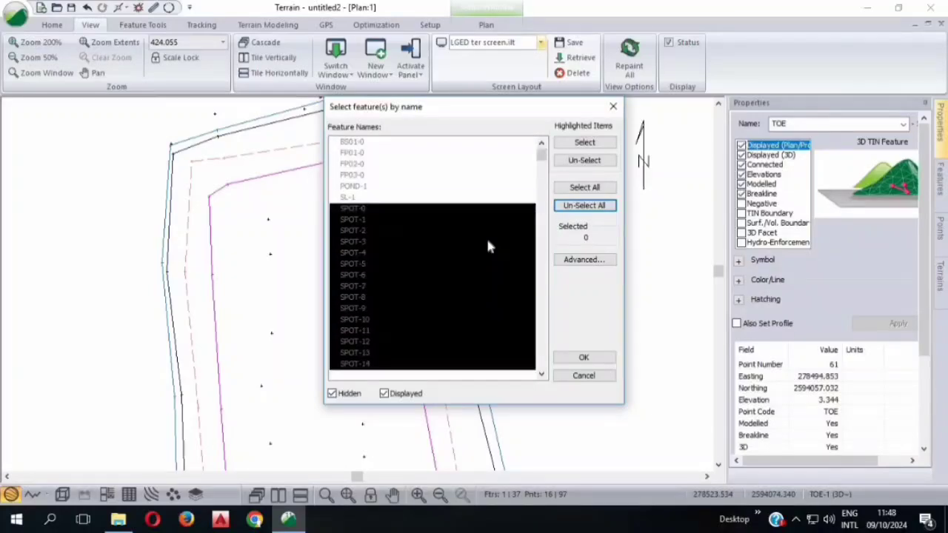
{"action": "left_click", "coordinate": [596, 144]}
{"action": "left_click", "coordinate": [579, 359]}
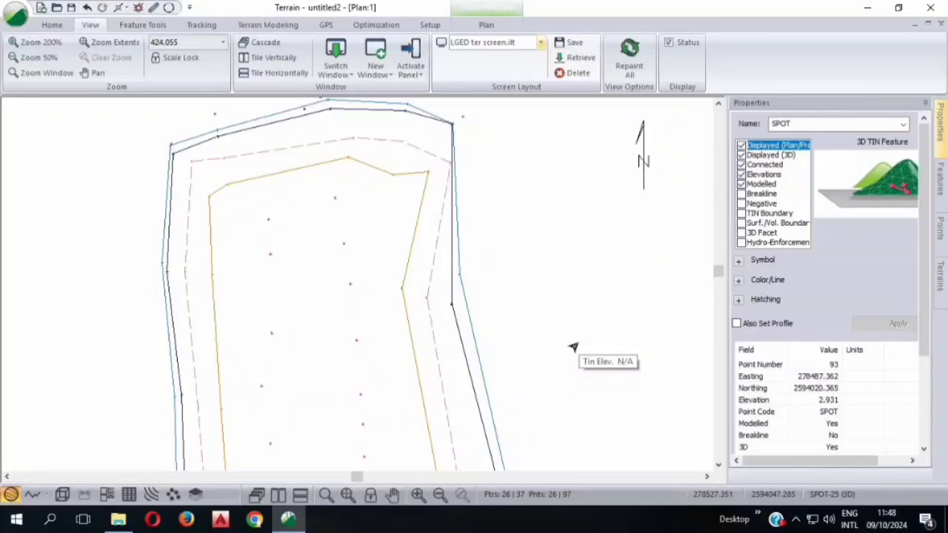
{"action": "right_click", "coordinate": [530, 221]}
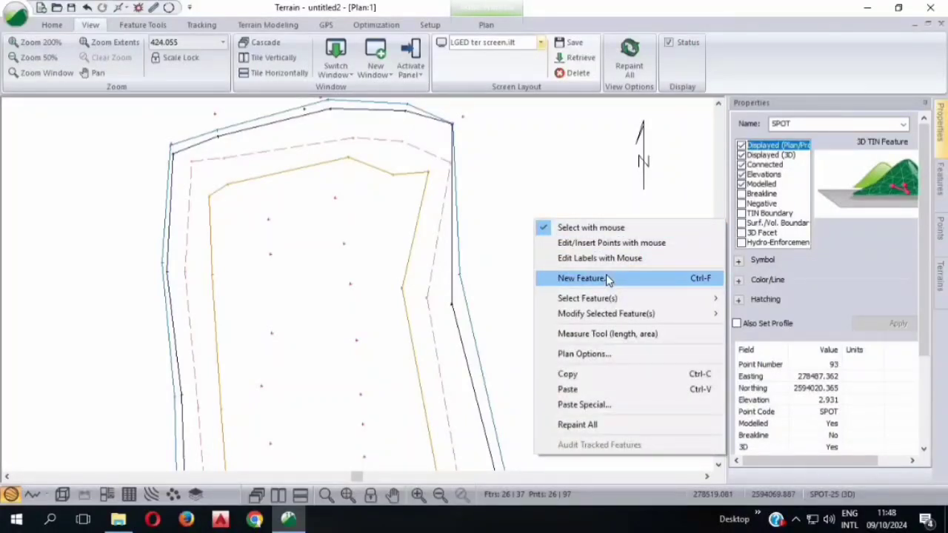
{"action": "left_click", "coordinate": [606, 278]}
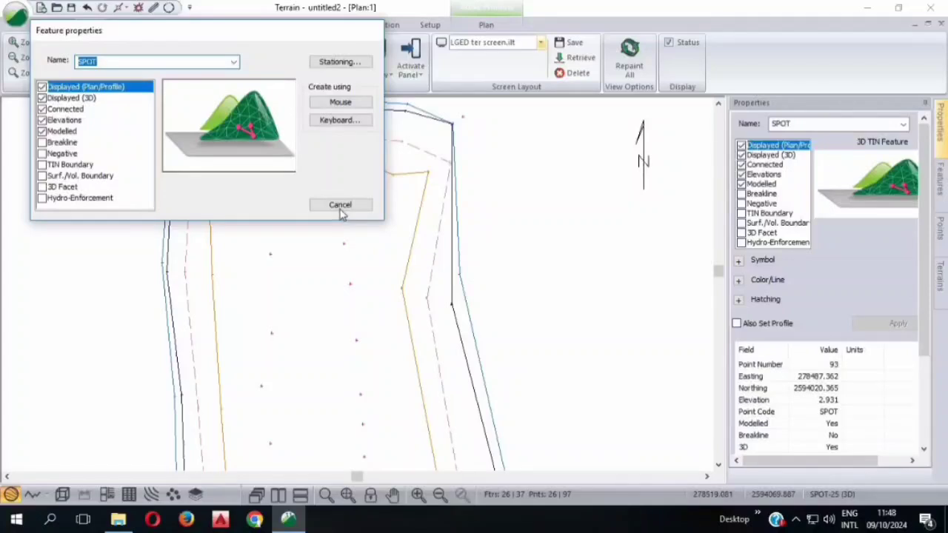
{"action": "left_click", "coordinate": [341, 205]}
{"action": "right_click", "coordinate": [507, 205]}
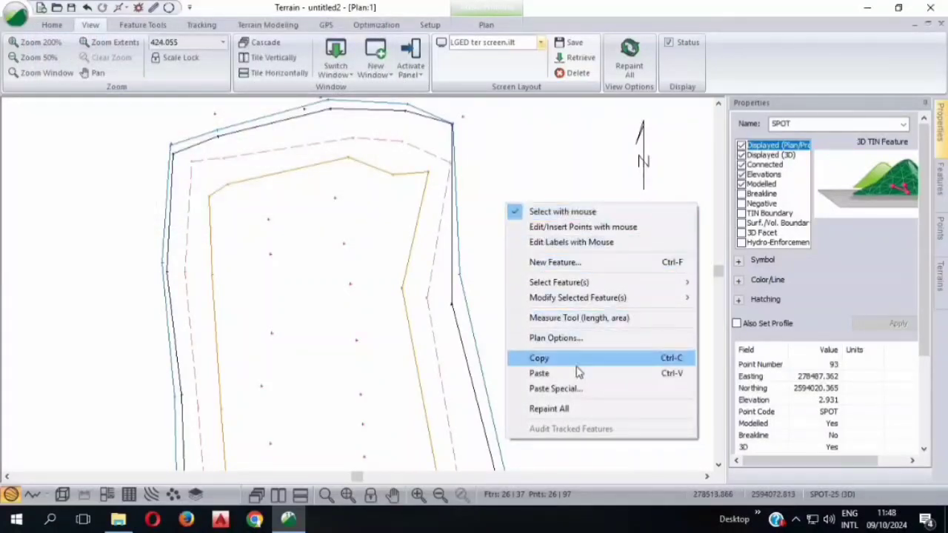
{"action": "mouse_move", "coordinate": [637, 286]}
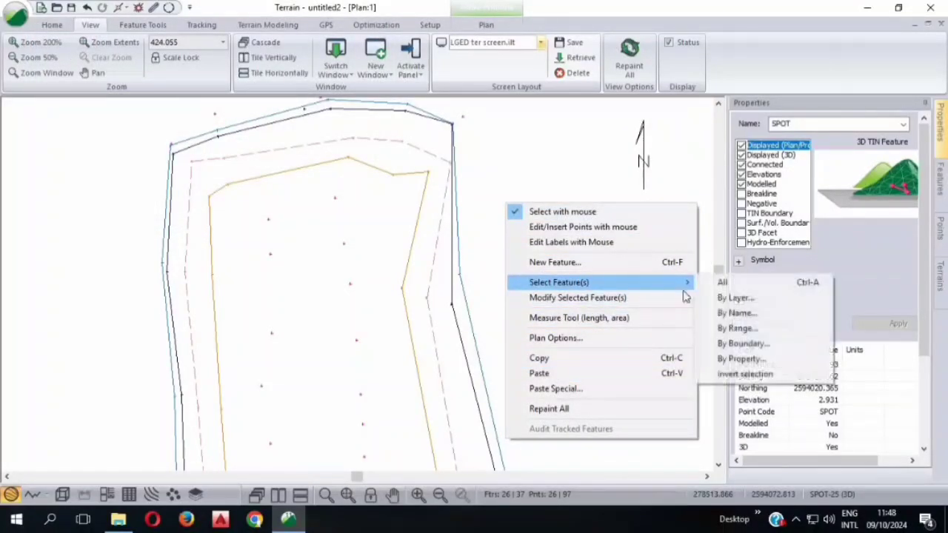
{"action": "left_click", "coordinate": [737, 313]}
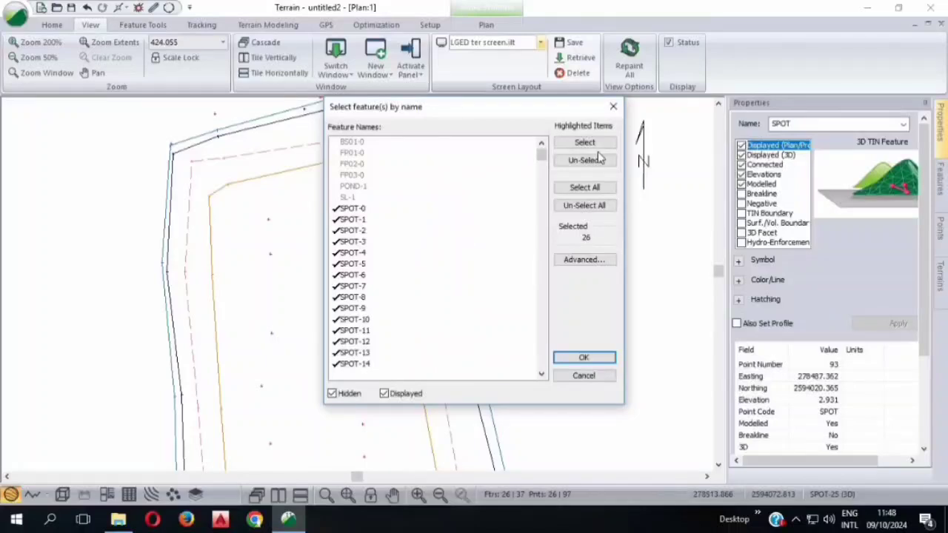
{"action": "left_click", "coordinate": [586, 205]}
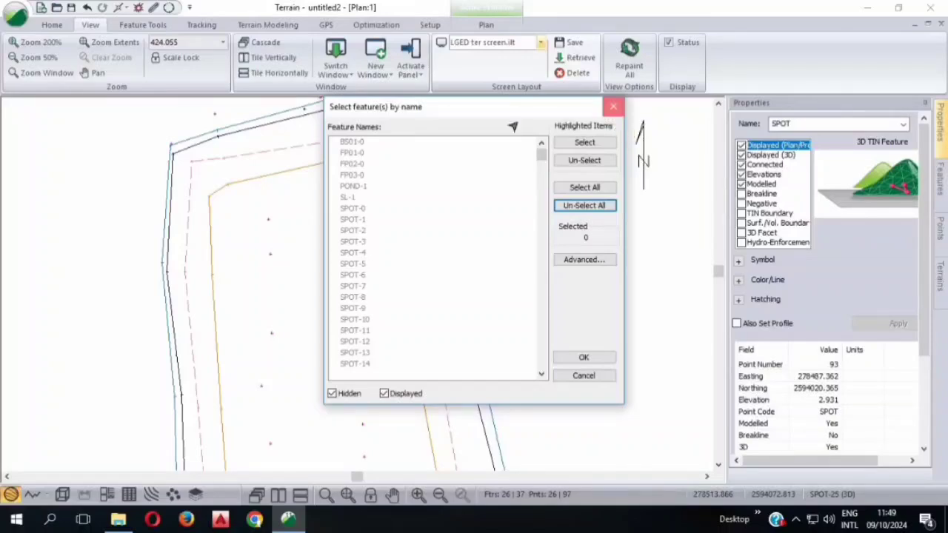
{"action": "left_click", "coordinate": [613, 108]}
- Rename the inner of the two solid pond outlines from POND to TOB and apply it
{"action": "left_click", "coordinate": [381, 113]}
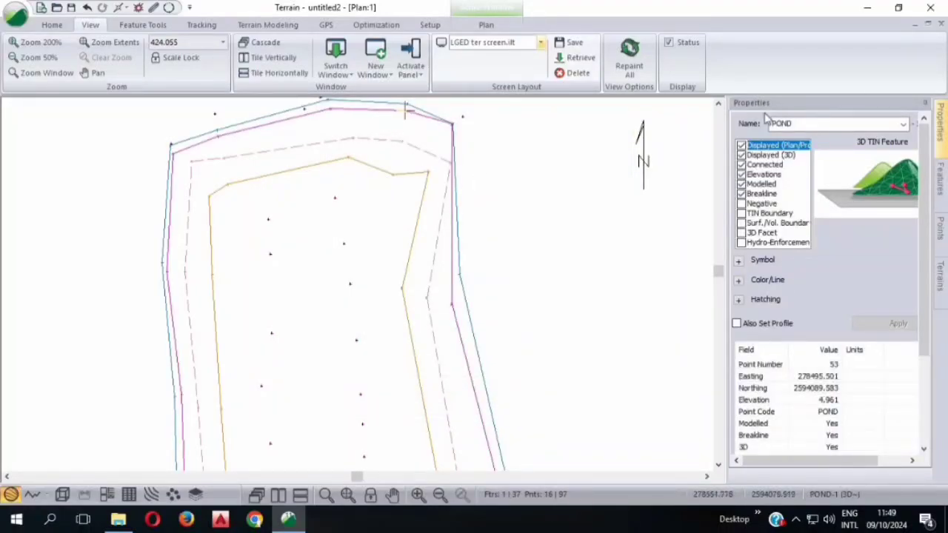
{"action": "left_click_drag", "start_coordinate": [789, 127], "coordinate": [735, 133]}
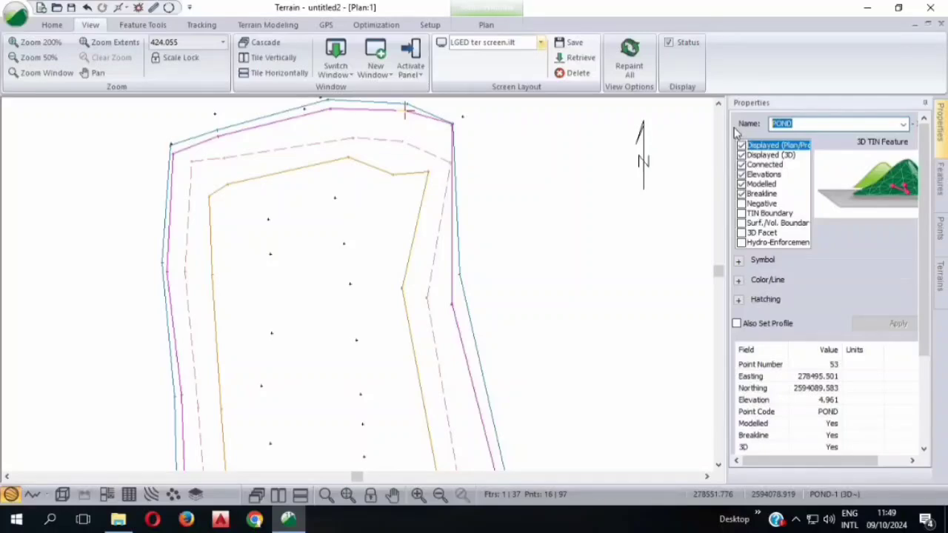
{"action": "type", "text": "TO"}
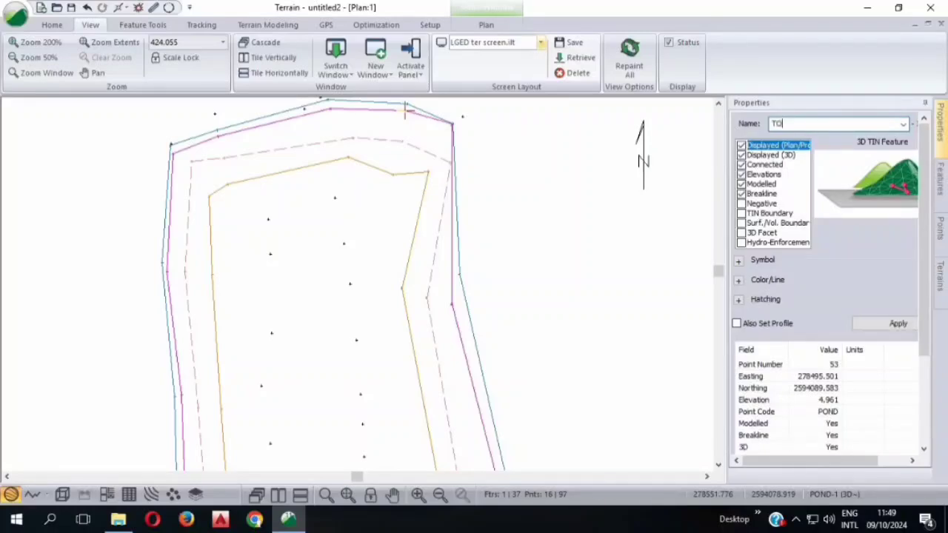
{"action": "type", "text": "M"}
{"action": "type", "text": "B"}
{"action": "left_click", "coordinate": [897, 324]}
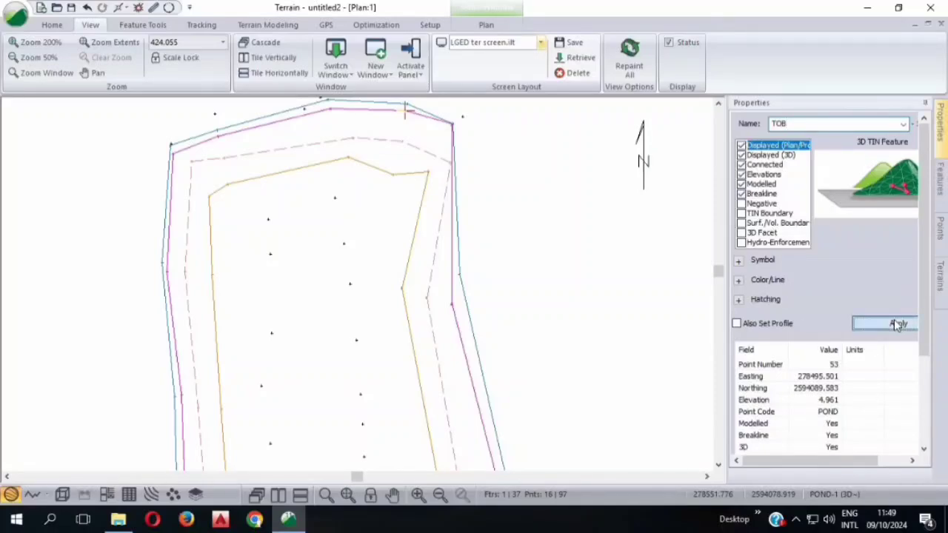
- Rename the outermost outline as POND and apply the change
{"action": "left_click", "coordinate": [378, 112]}
{"action": "double_click", "coordinate": [797, 124]}
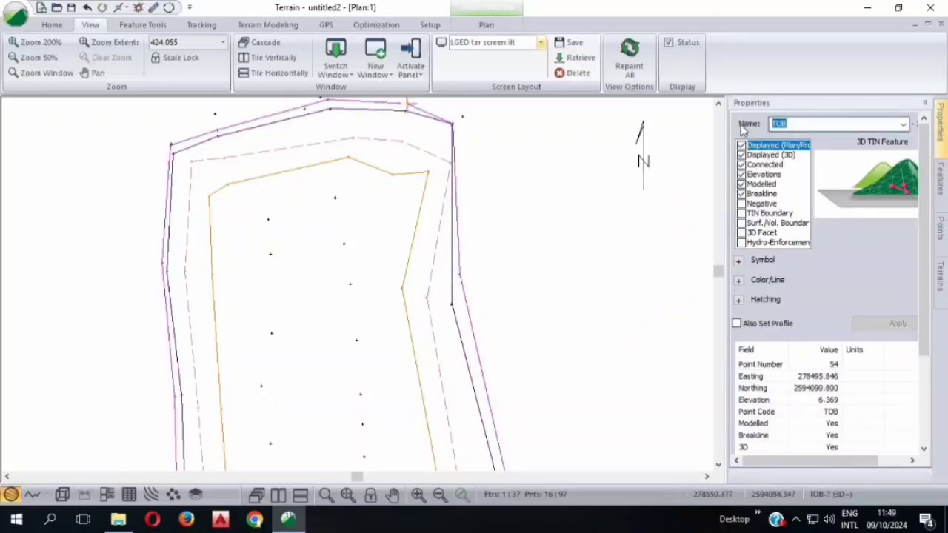
{"action": "type", "text": "PON"}
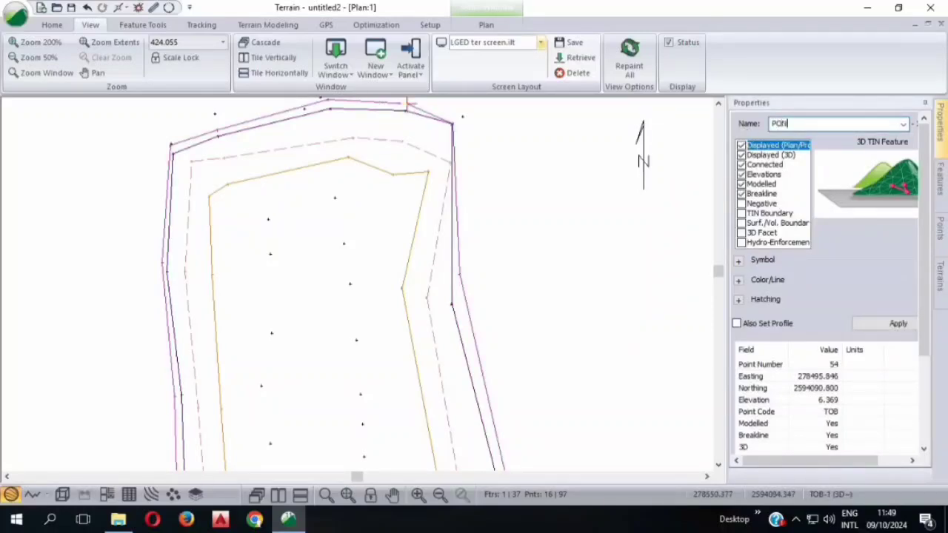
{"action": "type", "text": "D"}
{"action": "left_click", "coordinate": [887, 326]}
- Select the outermost pond outline and review its name and feature properties
{"action": "scroll", "coordinate": [855, 361], "scroll_direction": "down", "scroll_amount": 2}
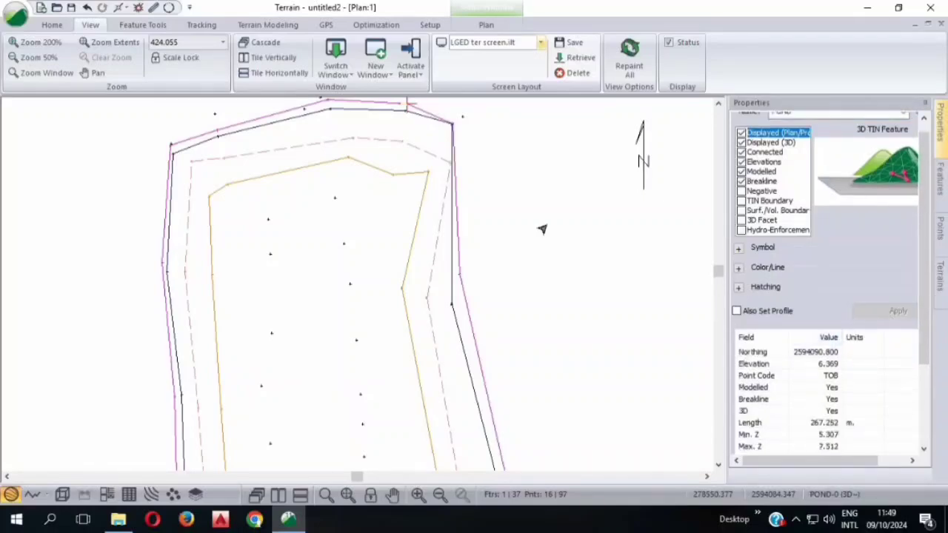
{"action": "scroll", "coordinate": [388, 200], "scroll_direction": "up", "scroll_amount": 3}
{"action": "scroll", "coordinate": [423, 249], "scroll_direction": "down", "scroll_amount": 4}
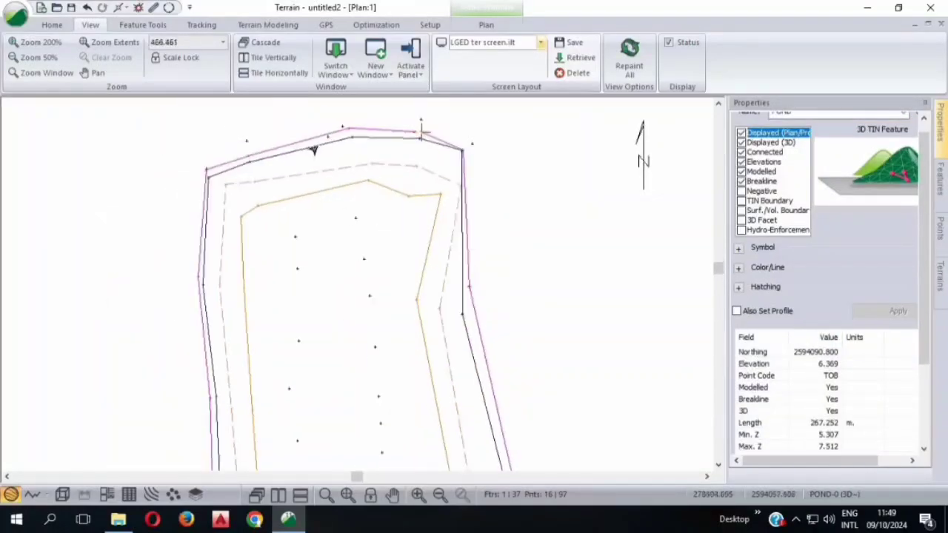
{"action": "left_click", "coordinate": [308, 138]}
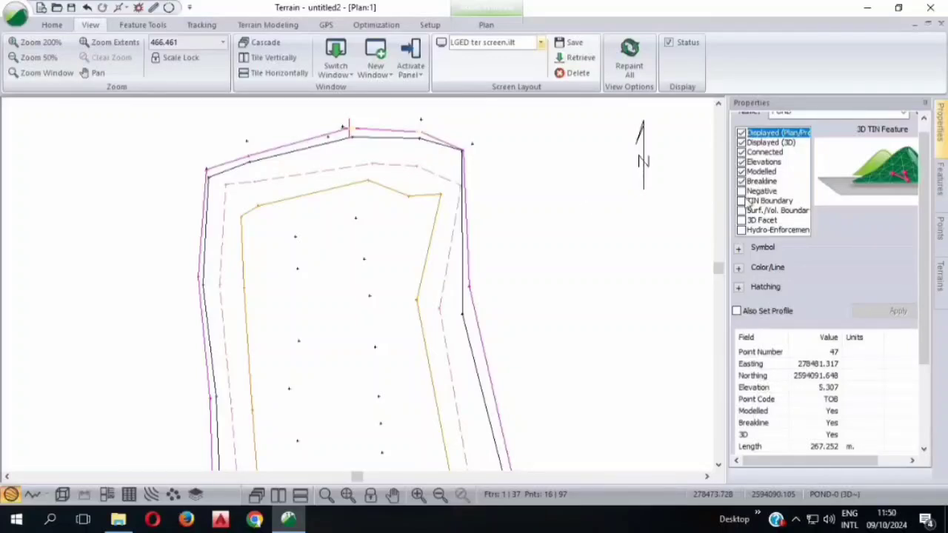
{"action": "scroll", "coordinate": [872, 129], "scroll_direction": "up", "scroll_amount": 2}
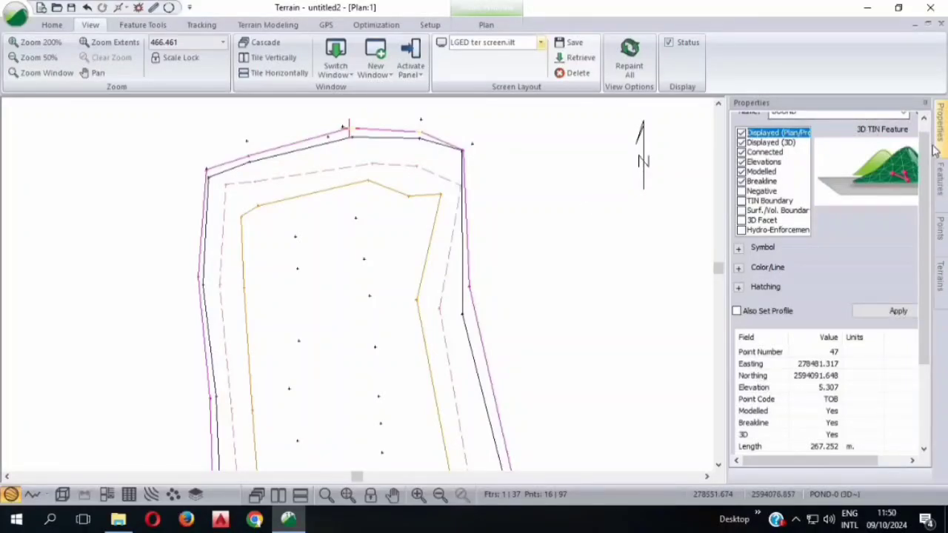
{"action": "left_click_drag", "start_coordinate": [923, 133], "coordinate": [926, 106]}
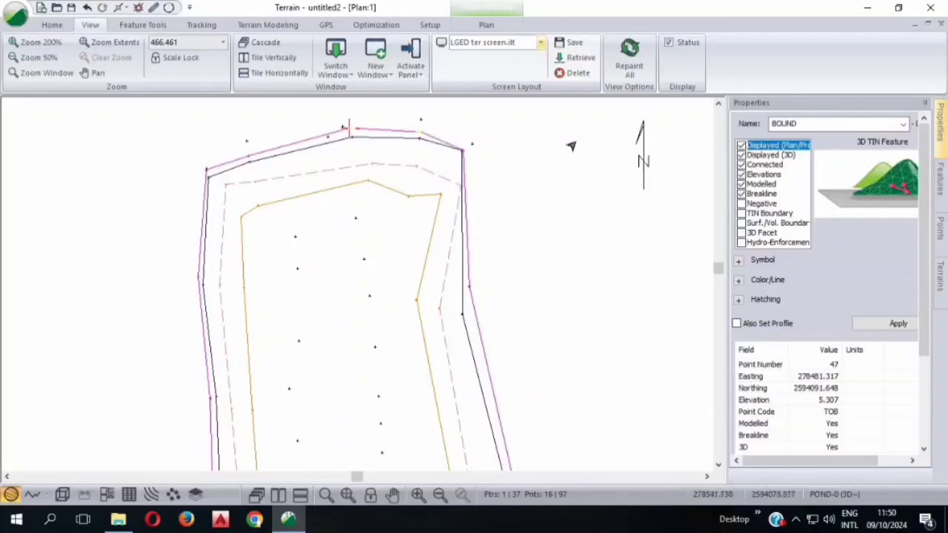
- Open feature selection by name and clear the existing selection of all features
{"action": "scroll", "coordinate": [565, 223], "scroll_direction": "down", "scroll_amount": 1}
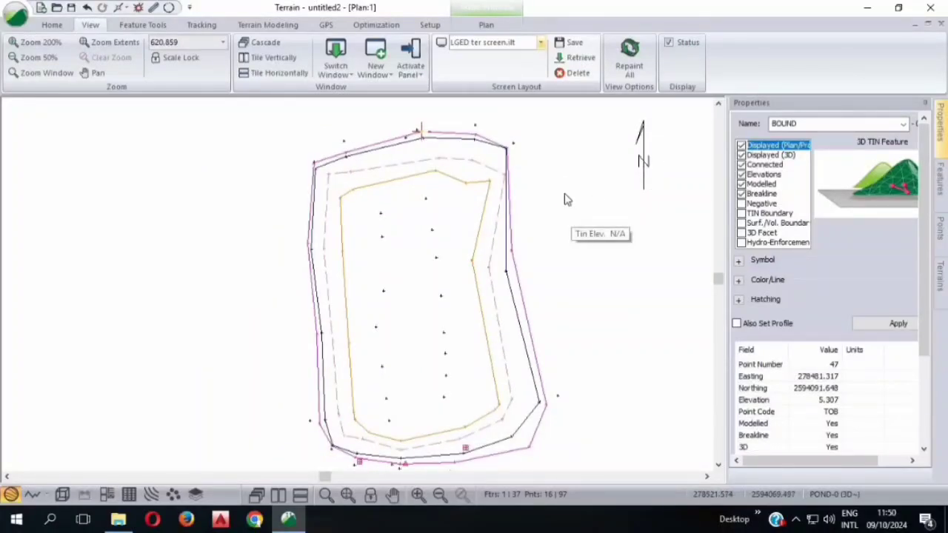
{"action": "right_click", "coordinate": [565, 194]}
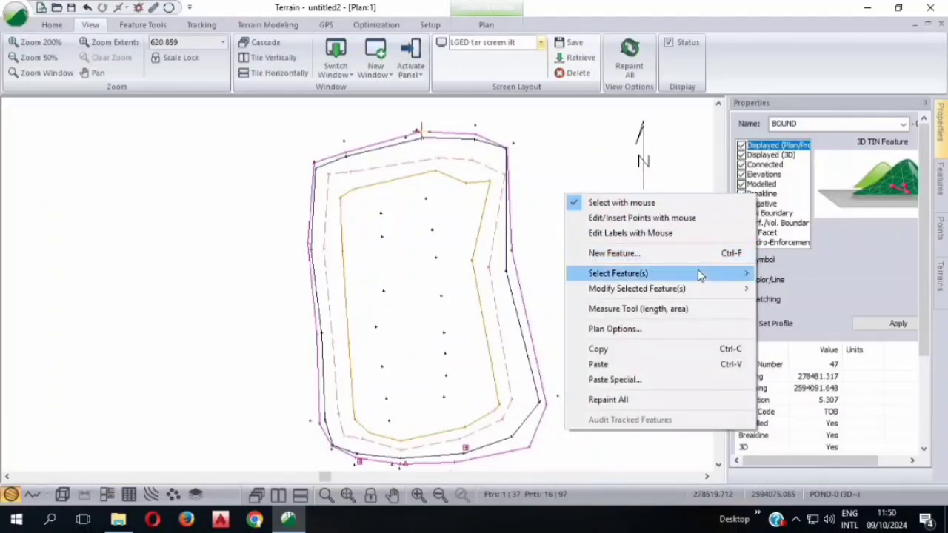
{"action": "mouse_move", "coordinate": [698, 273]}
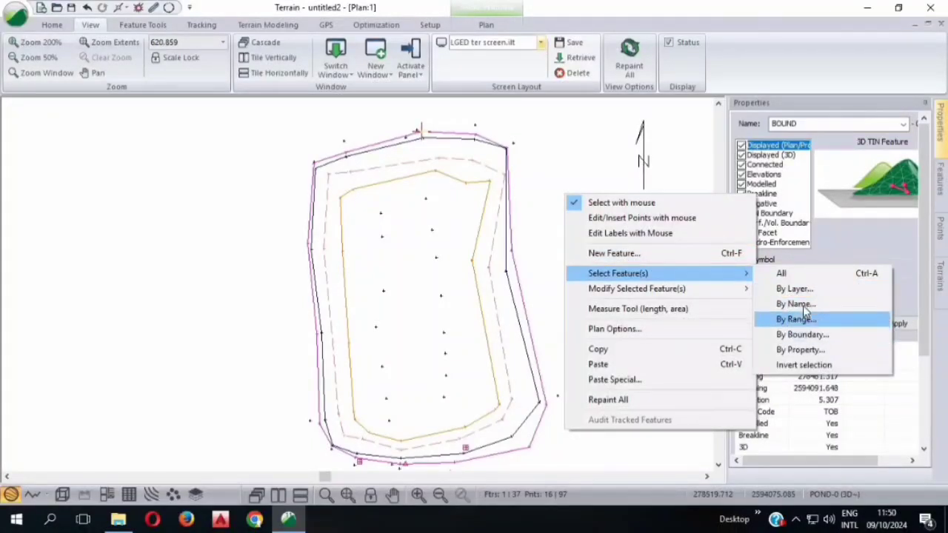
{"action": "left_click", "coordinate": [796, 304]}
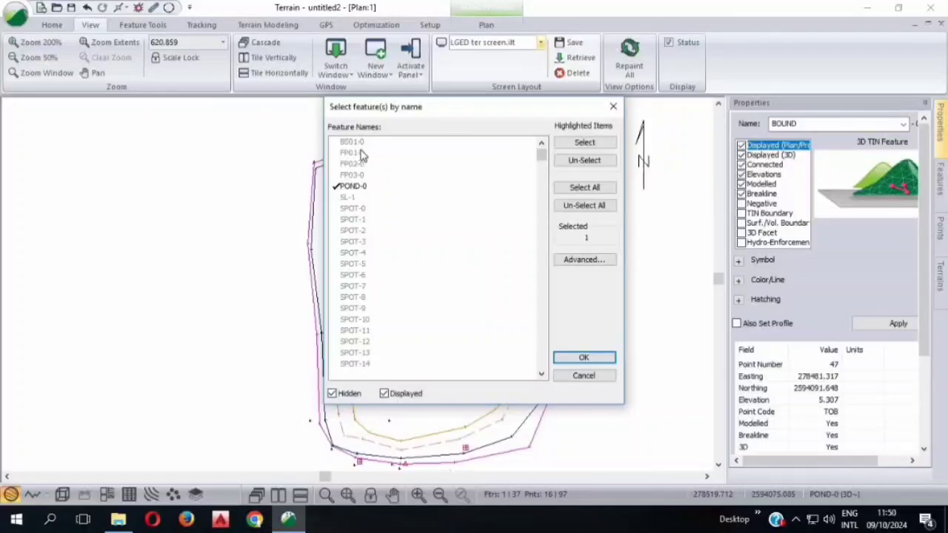
{"action": "left_click", "coordinate": [358, 147]}
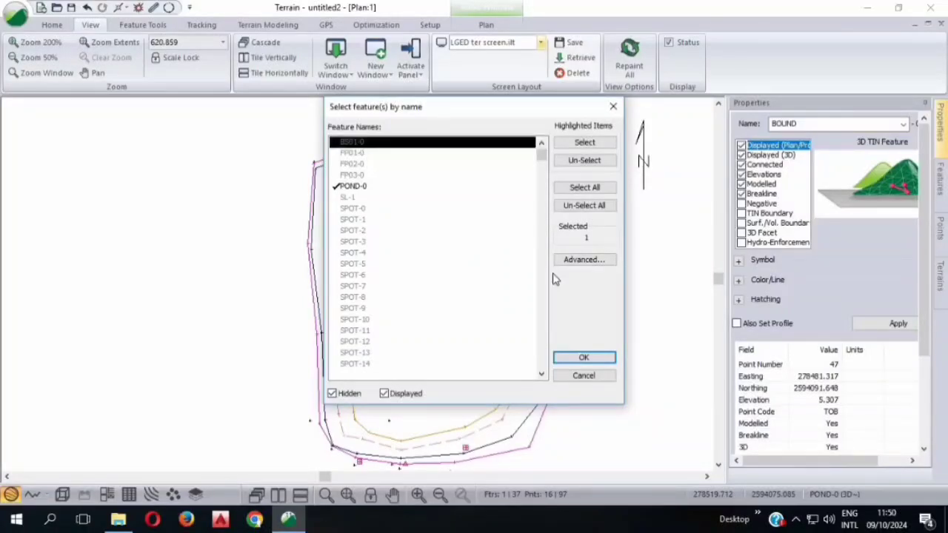
{"action": "left_click", "coordinate": [583, 207]}
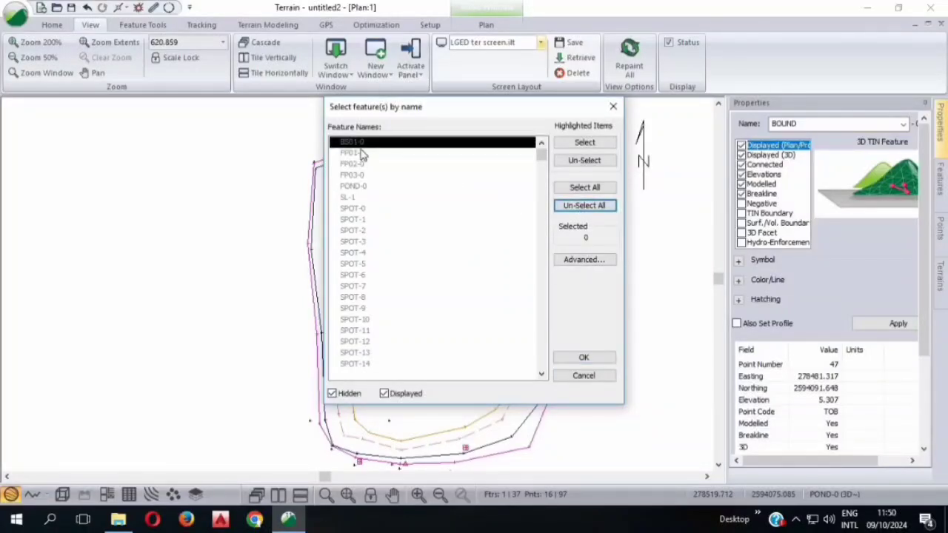
{"action": "left_click", "coordinate": [358, 154]}
{"action": "left_click", "coordinate": [357, 165]}
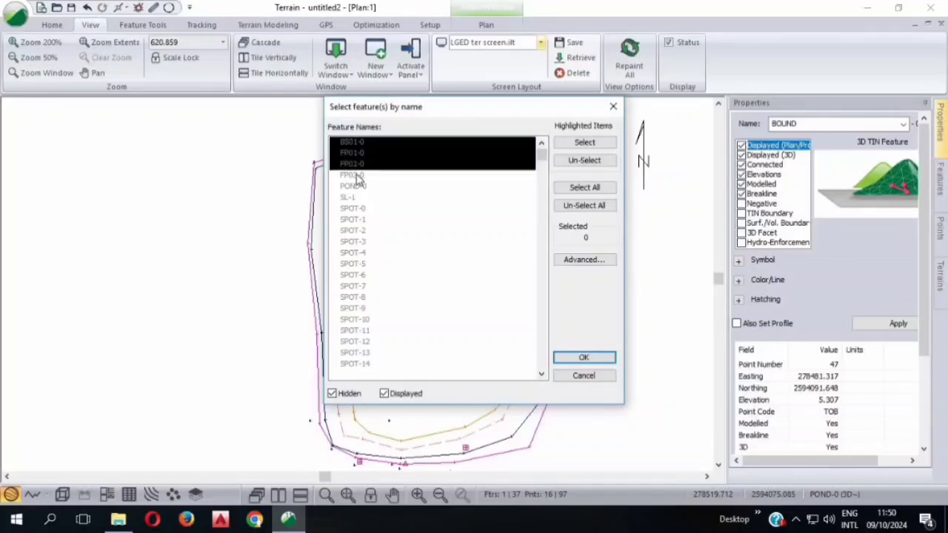
{"action": "left_click", "coordinate": [356, 176]}
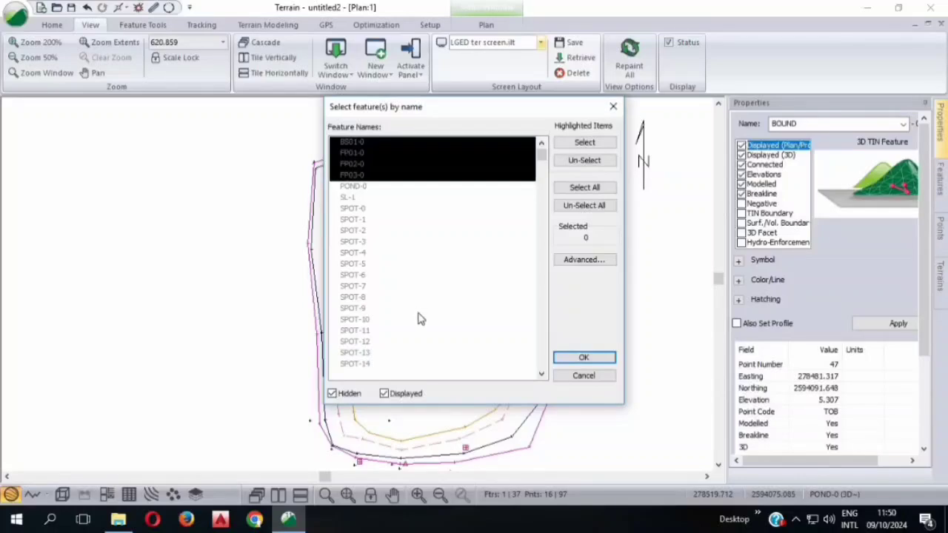
{"action": "scroll", "coordinate": [419, 320], "scroll_direction": "down", "scroll_amount": 5}
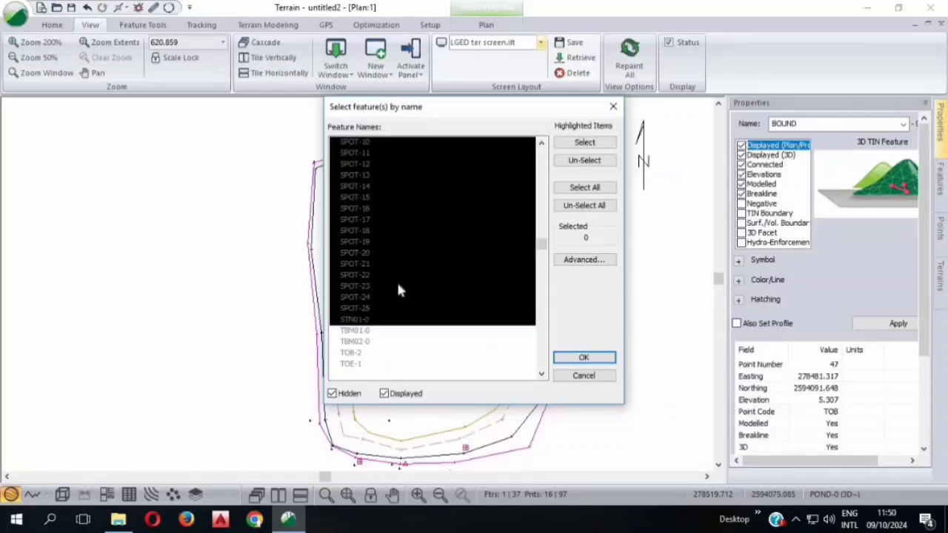
{"action": "scroll", "coordinate": [398, 274], "scroll_direction": "up", "scroll_amount": 5}
{"action": "left_click", "coordinate": [489, 251]}
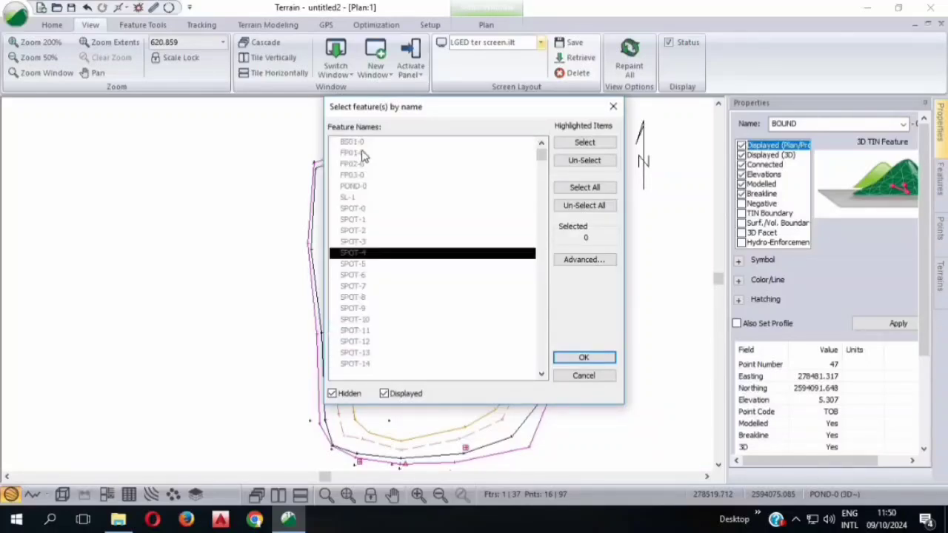
- Select only the features BS01-0, FP01-0, FP02-0, FP03-0, STN01-0, TBM01-0 and TBM02-0 by name and confirm the selection
{"action": "left_click", "coordinate": [357, 145]}
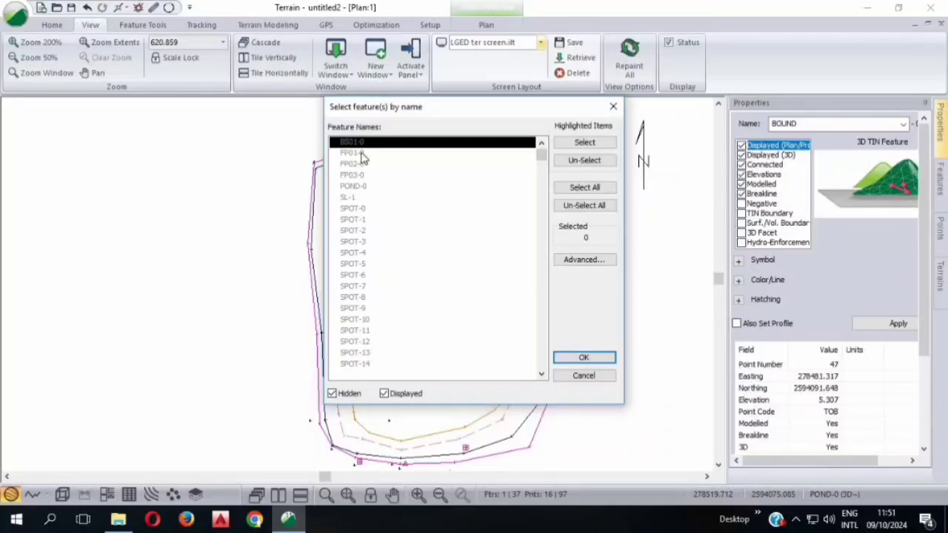
{"action": "left_click", "coordinate": [359, 154], "text": "ctrl"}
{"action": "left_click", "coordinate": [358, 163], "text": "ctrl"}
{"action": "left_click", "coordinate": [358, 174], "text": "ctrl"}
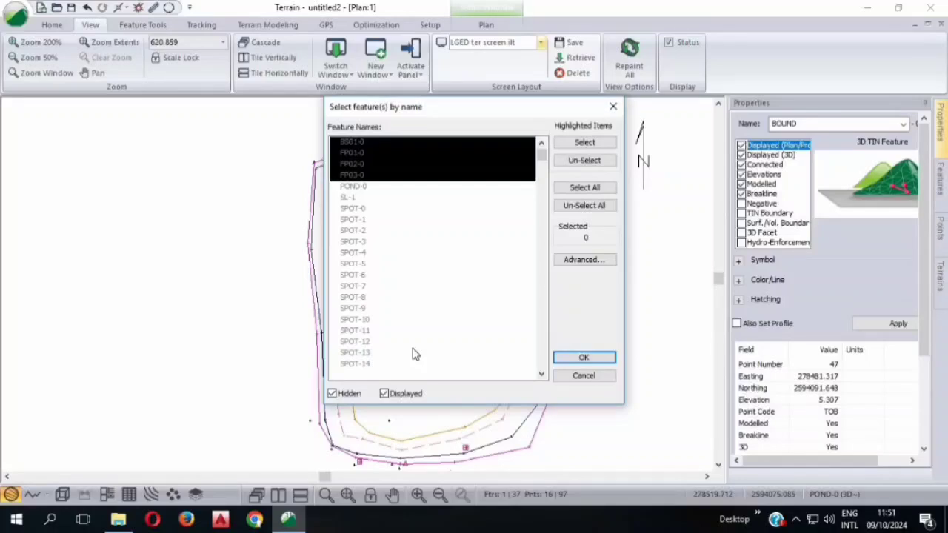
{"action": "scroll", "coordinate": [413, 348], "scroll_direction": "down", "scroll_amount": 4}
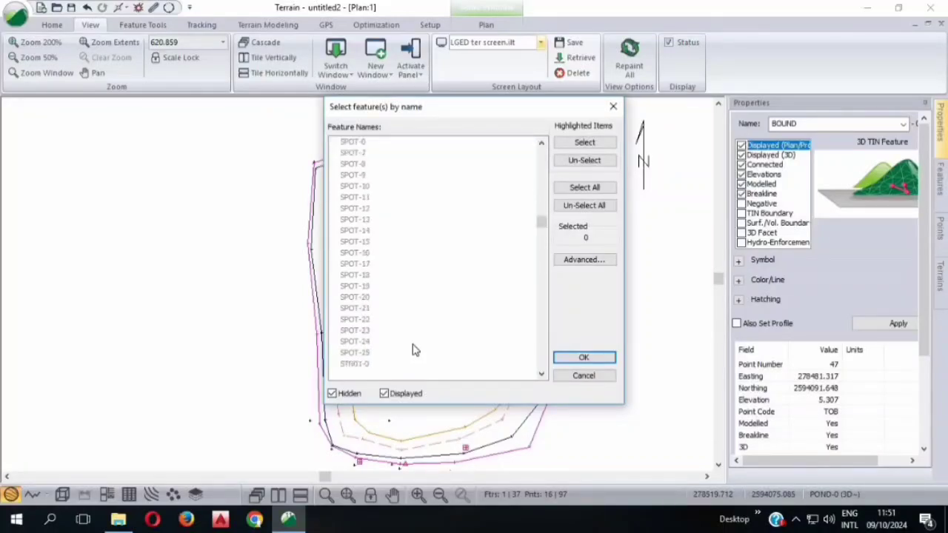
{"action": "scroll", "coordinate": [385, 352], "scroll_direction": "down", "scroll_amount": 1}
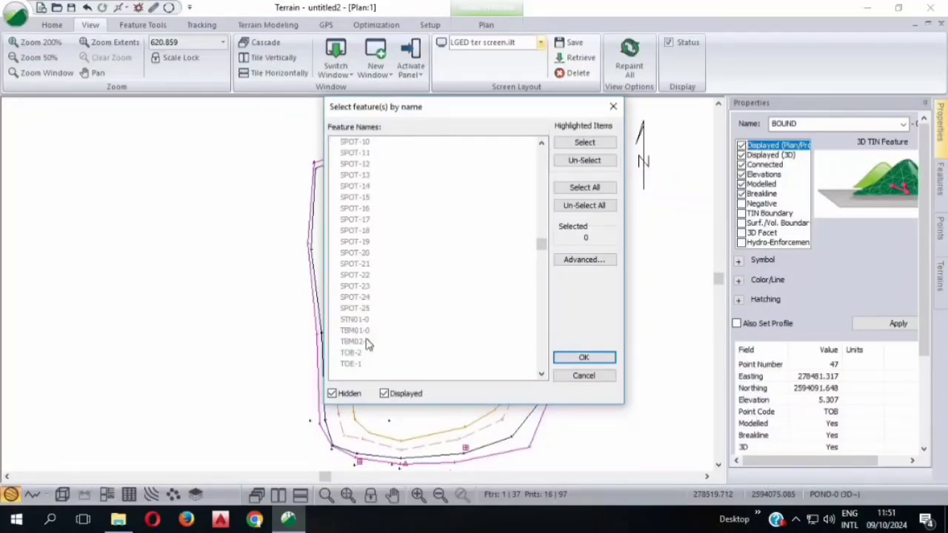
{"action": "left_click", "coordinate": [356, 320]}
{"action": "left_click", "coordinate": [360, 331], "text": "shift"}
{"action": "left_click", "coordinate": [360, 342], "text": "shift"}
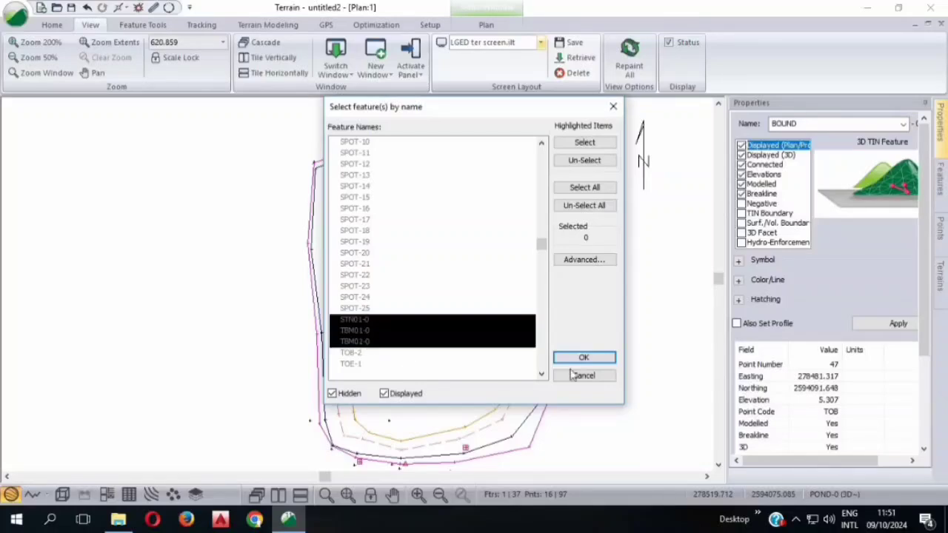
{"action": "left_click", "coordinate": [584, 143]}
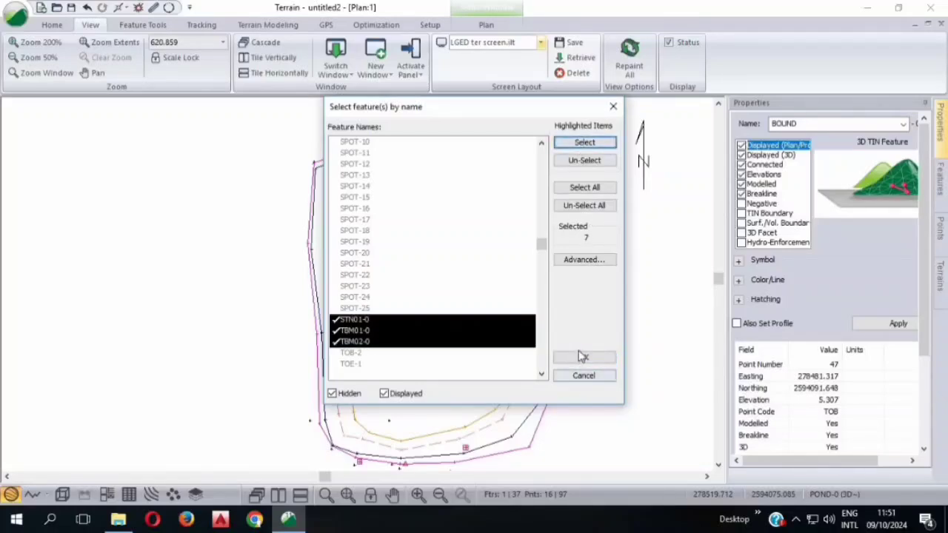
{"action": "left_click", "coordinate": [578, 358]}
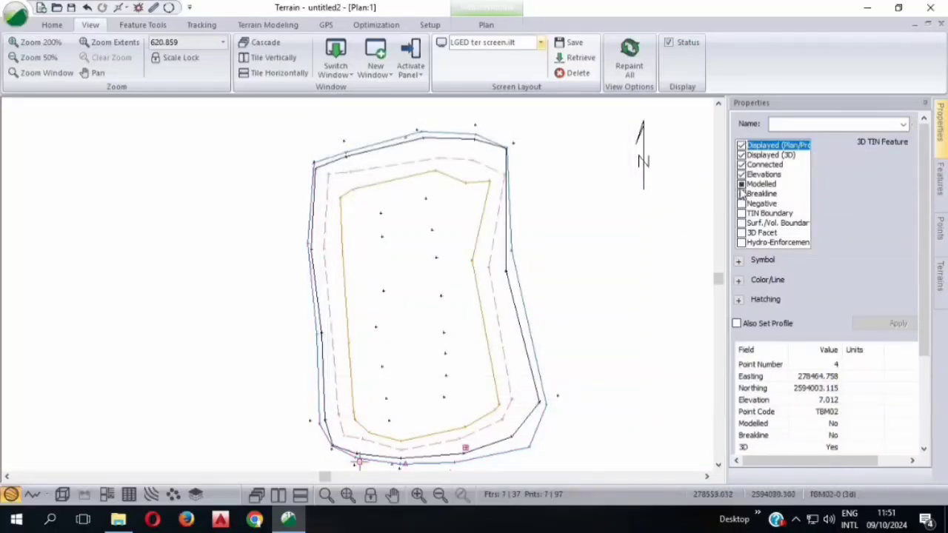
- Turn off the Modelled property for the selected benchmark, station and FP features and apply it
{"action": "left_click", "coordinate": [741, 184]}
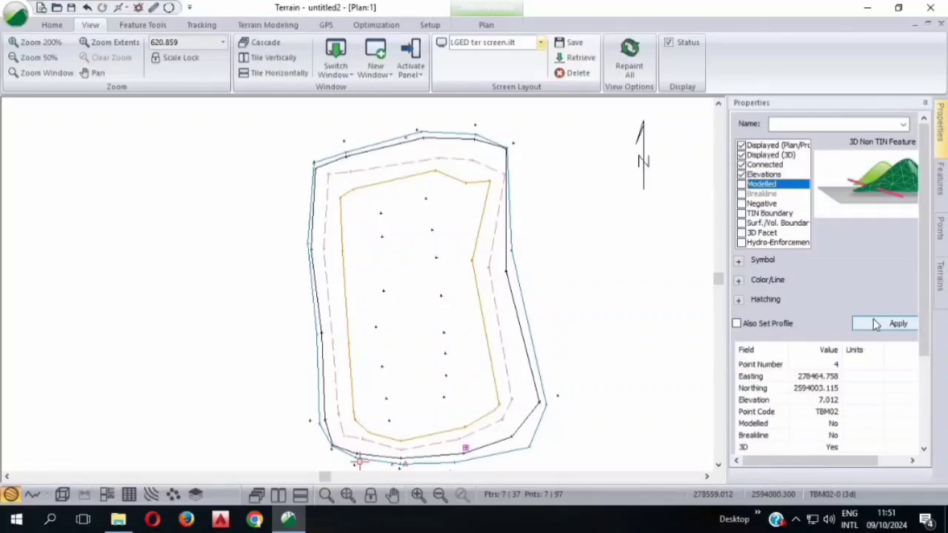
{"action": "left_click", "coordinate": [873, 323]}
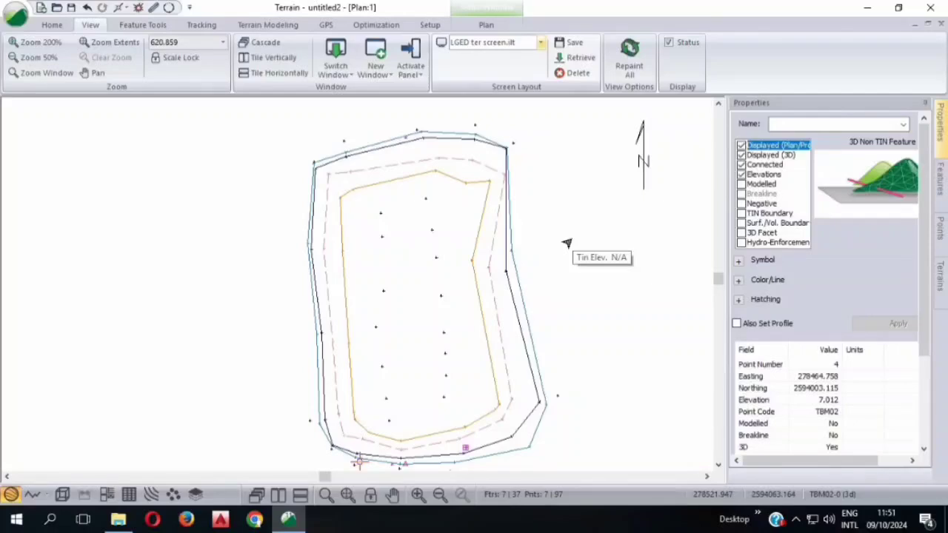
- Save the terrain model as "day-4 org" in the pond's folder
{"action": "key", "text": "ctrl+s"}
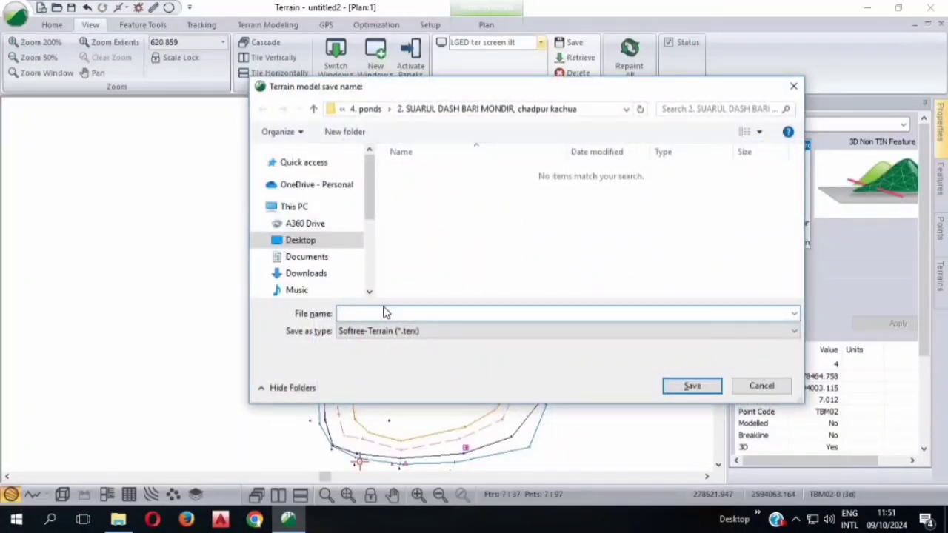
{"action": "type", "text": "day-4"}
{"action": "type", "text": "org"}
{"action": "left_click", "coordinate": [690, 389]}
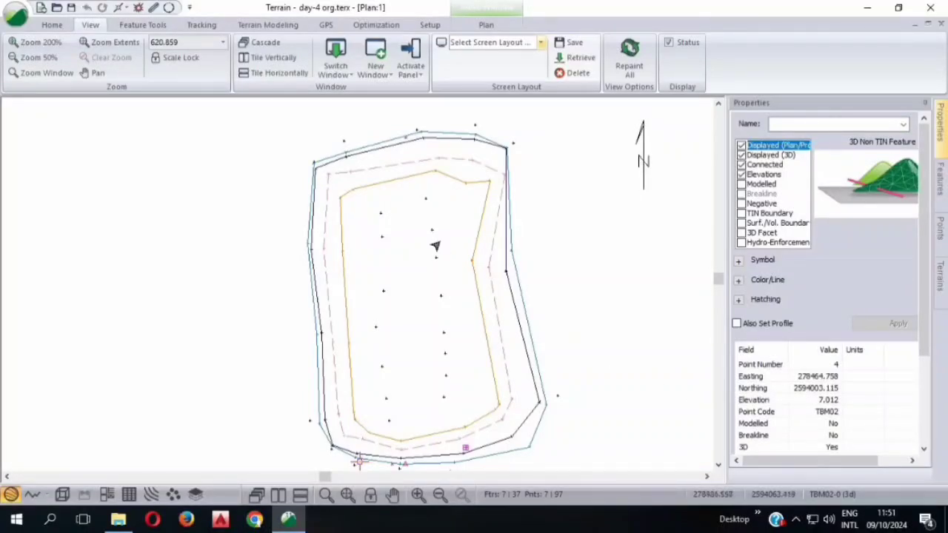
- Examine the pond's northeast corner, where the two outer outlines run close together, and the overall pond layout
{"action": "mouse_move", "coordinate": [435, 246]}
{"action": "scroll", "coordinate": [499, 156], "scroll_direction": "up", "scroll_amount": 2}
{"action": "scroll", "coordinate": [499, 156], "scroll_direction": "up", "scroll_amount": 4}
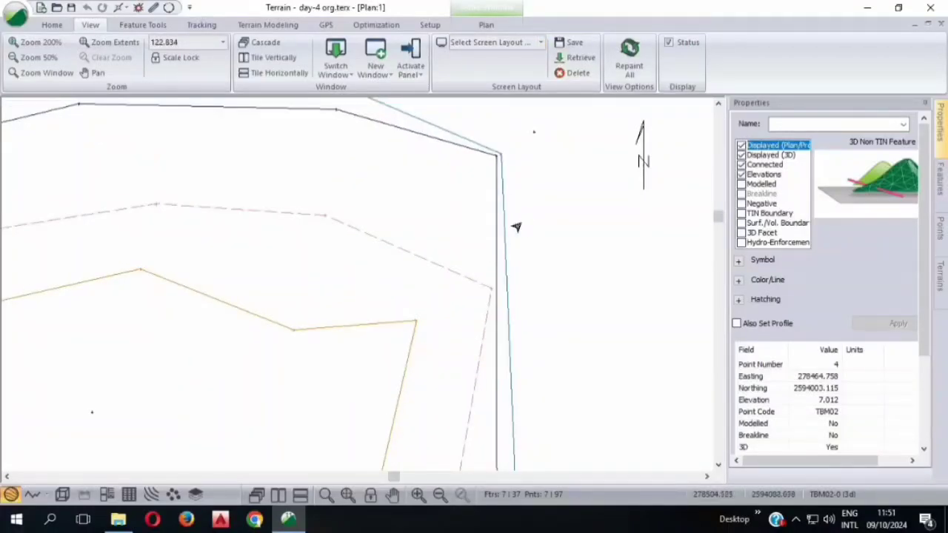
{"action": "scroll", "coordinate": [525, 227], "scroll_direction": "down", "scroll_amount": 2}
{"action": "scroll", "coordinate": [519, 185], "scroll_direction": "up", "scroll_amount": 3}
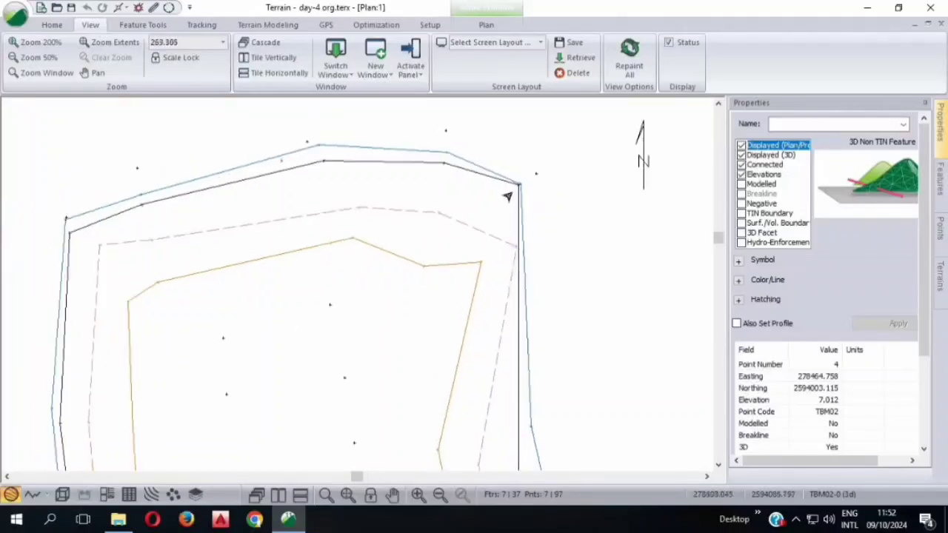
{"action": "scroll", "coordinate": [520, 184], "scroll_direction": "up", "scroll_amount": 4}
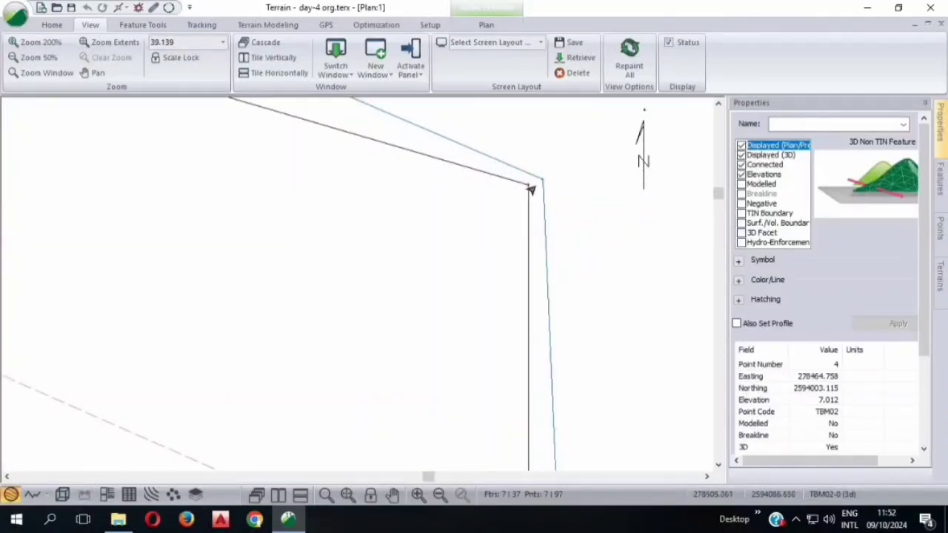
{"action": "scroll", "coordinate": [530, 190], "scroll_direction": "up", "scroll_amount": 2}
{"action": "scroll", "coordinate": [530, 190], "scroll_direction": "down", "scroll_amount": 1}
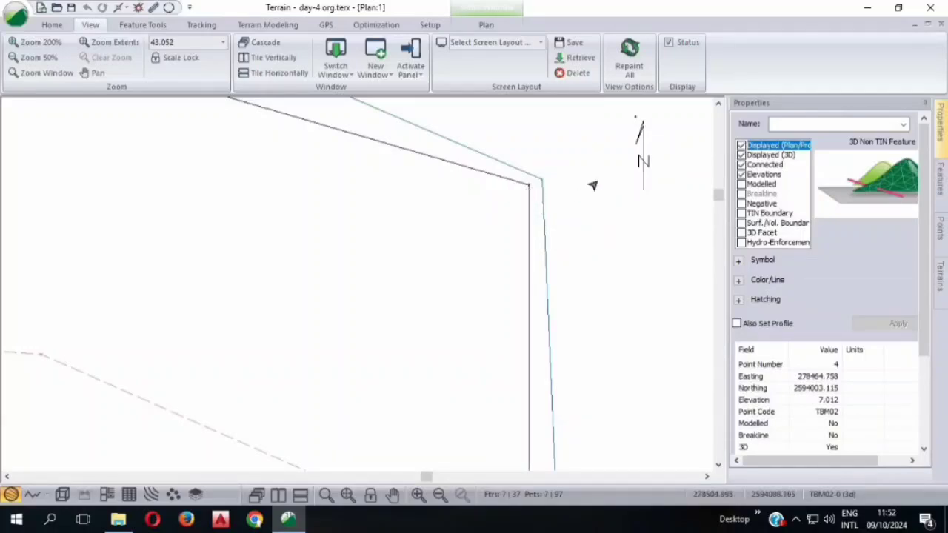
{"action": "scroll", "coordinate": [597, 185], "scroll_direction": "down", "scroll_amount": 1}
{"action": "scroll", "coordinate": [548, 191], "scroll_direction": "up", "scroll_amount": 4}
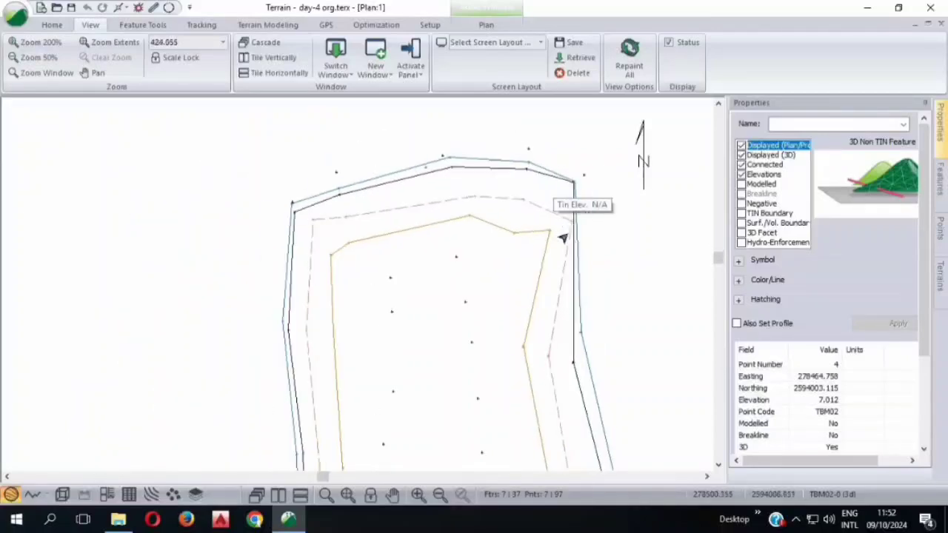
{"action": "scroll", "coordinate": [504, 189], "scroll_direction": "down", "scroll_amount": 10}
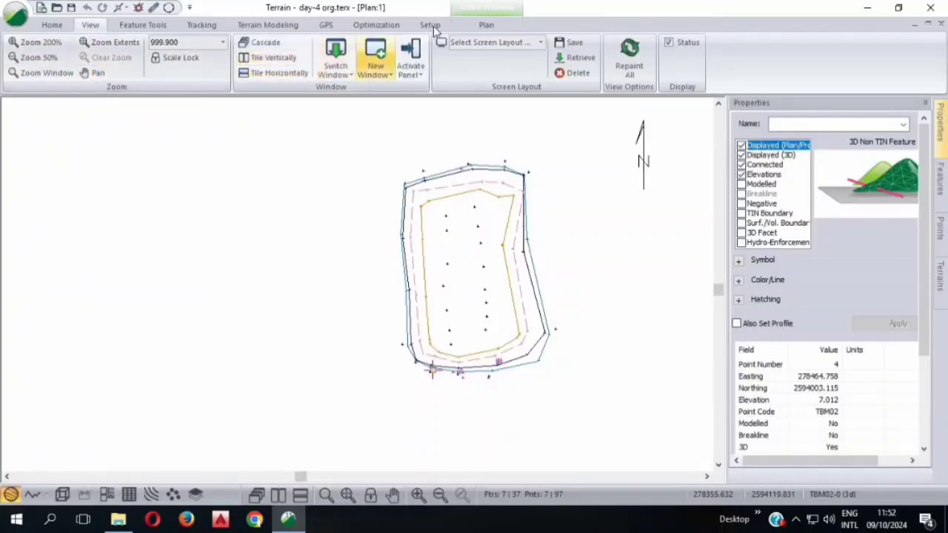
{"action": "left_click", "coordinate": [137, 25]}
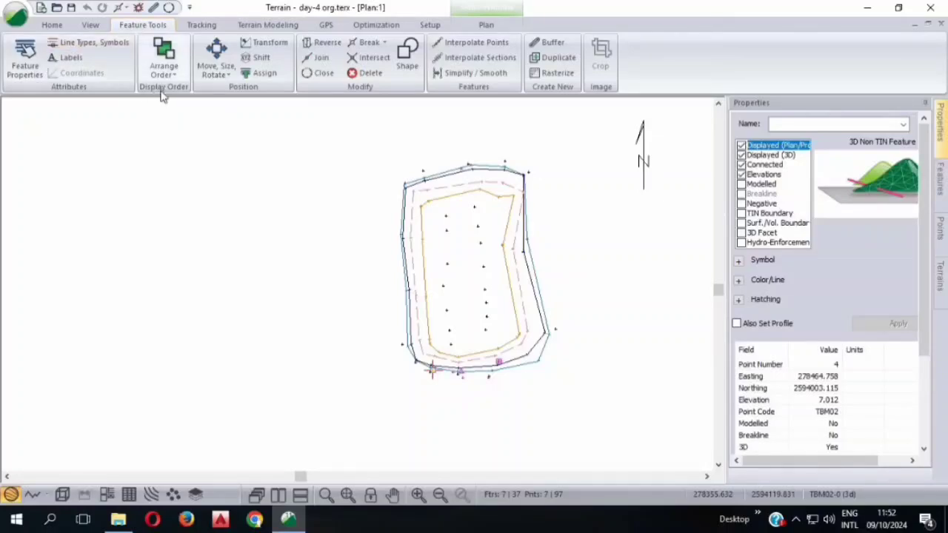
{"action": "left_click", "coordinate": [91, 25]}
{"action": "left_click", "coordinate": [52, 24]}
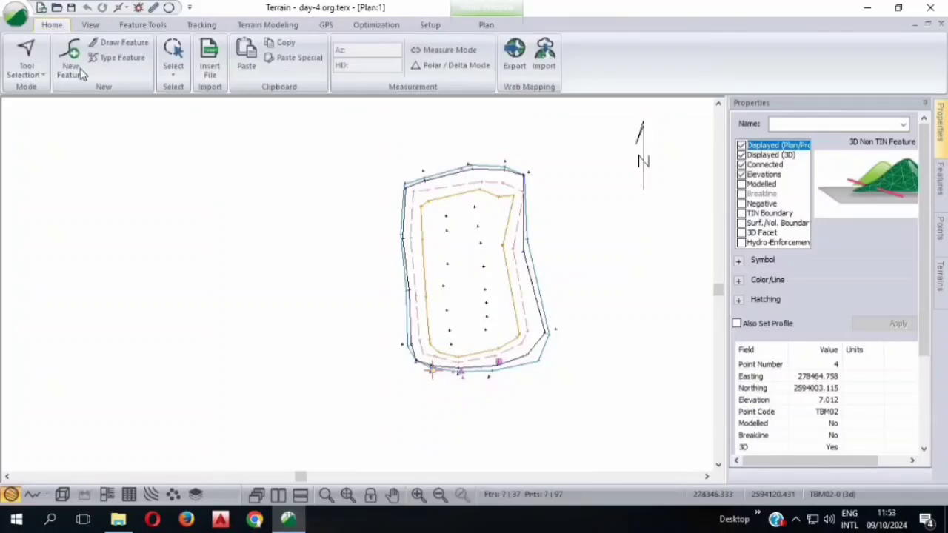
{"action": "left_click", "coordinate": [82, 79]}
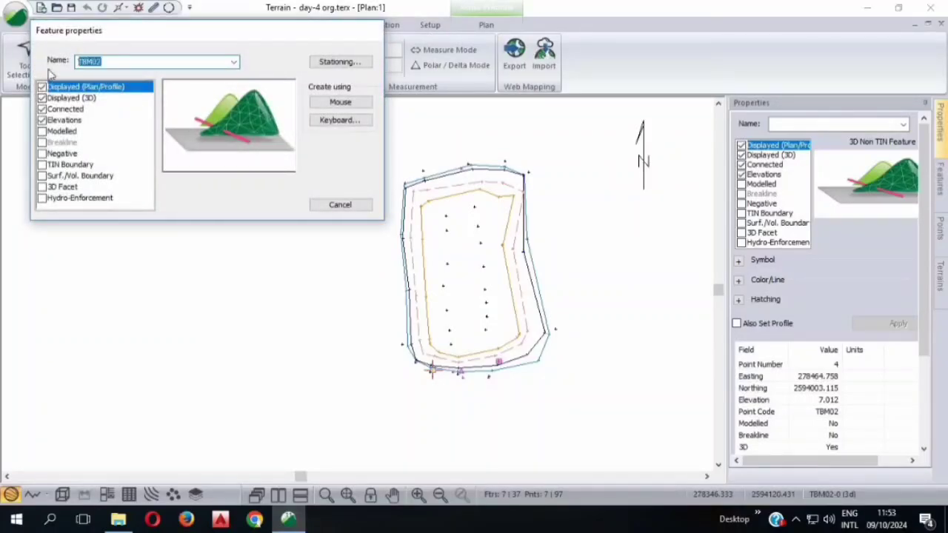
{"action": "type", "text": "CL"}
{"action": "left_click", "coordinate": [340, 205]}
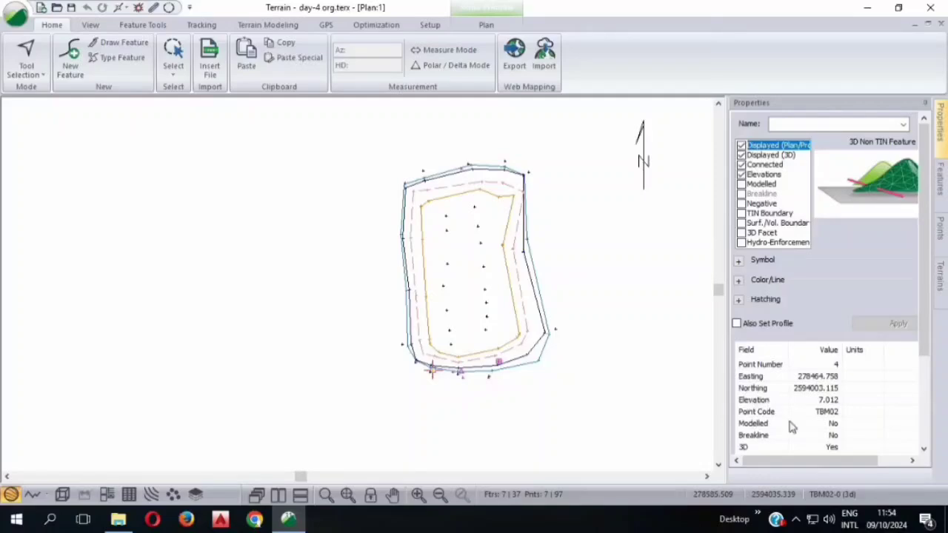
- Select the TOB outline and the outermost pond outline in turn and examine their length and elevation properties
{"action": "left_click", "coordinate": [483, 171]}
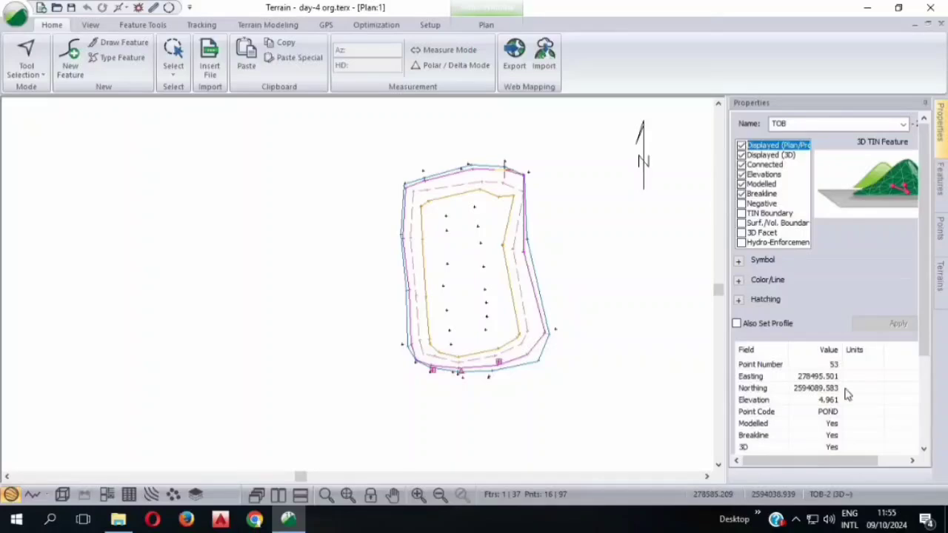
{"action": "scroll", "coordinate": [818, 430], "scroll_direction": "down", "scroll_amount": 1}
{"action": "scroll", "coordinate": [820, 434], "scroll_direction": "up", "scroll_amount": 1}
{"action": "scroll", "coordinate": [820, 434], "scroll_direction": "down", "scroll_amount": 1}
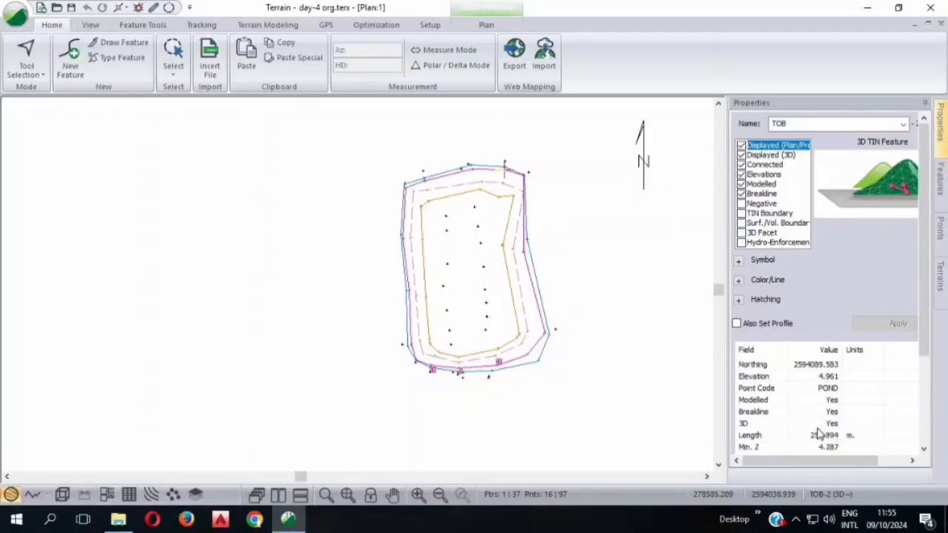
{"action": "left_click", "coordinate": [925, 450]}
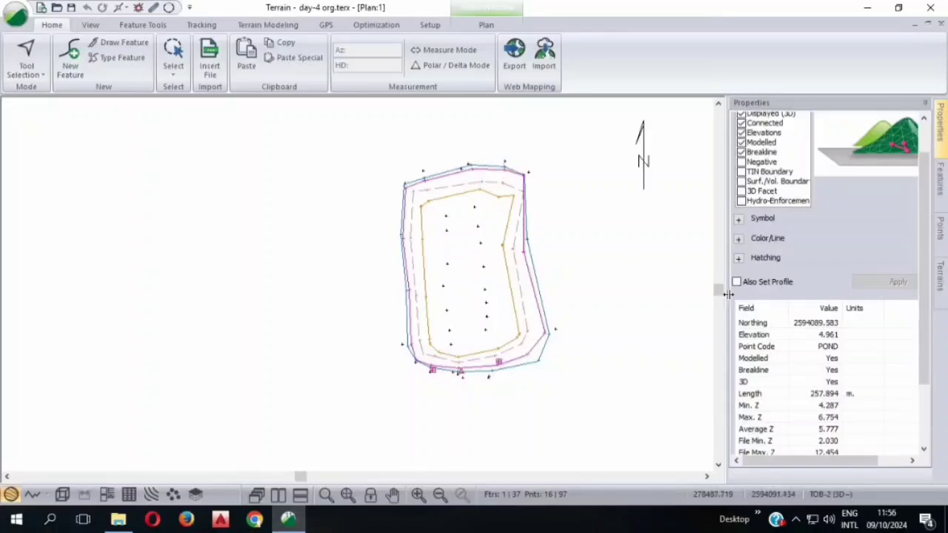
{"action": "scroll", "coordinate": [810, 392], "scroll_direction": "down", "scroll_amount": 1}
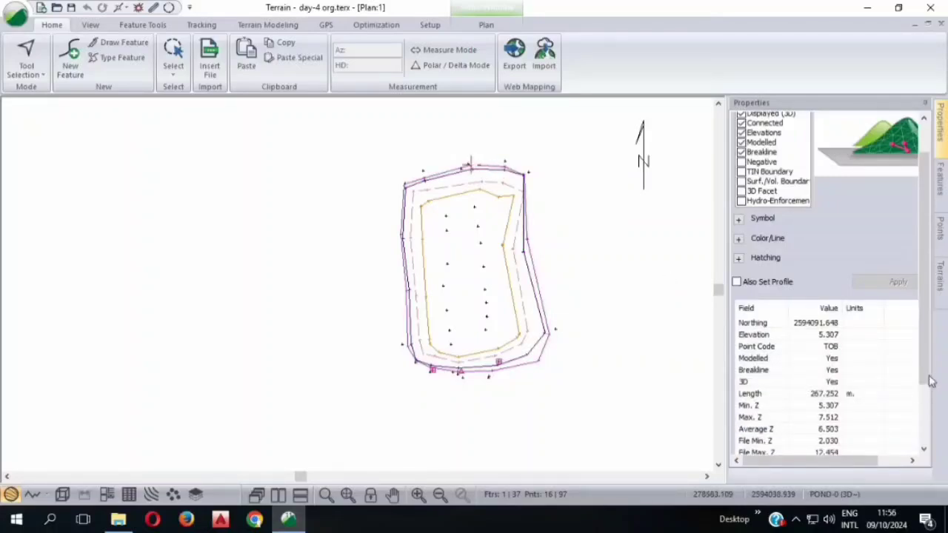
- Examine the length, elevation and area properties of the outermost pond outline, the SL outline and the TOB outline
{"action": "scroll", "coordinate": [925, 381], "scroll_direction": "down", "scroll_amount": 1}
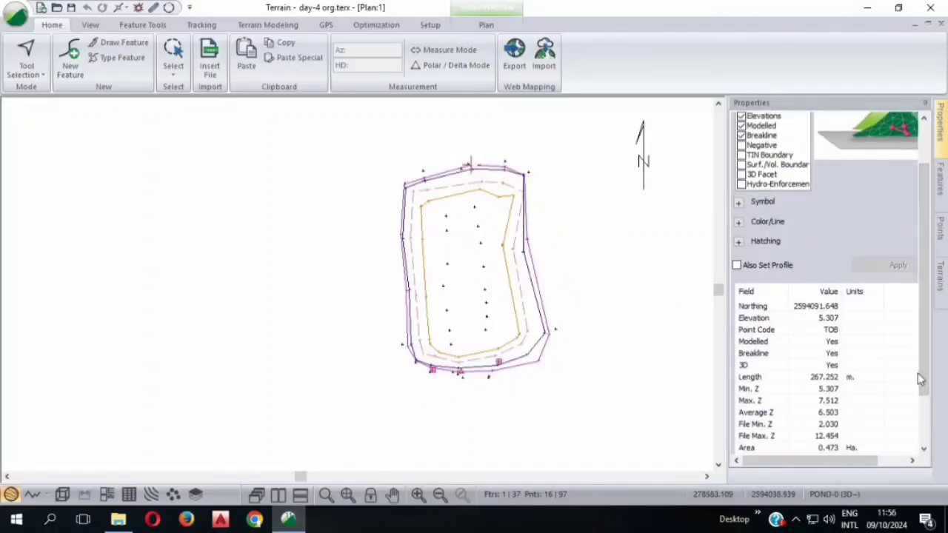
{"action": "left_click_drag", "start_coordinate": [923, 376], "coordinate": [924, 440]}
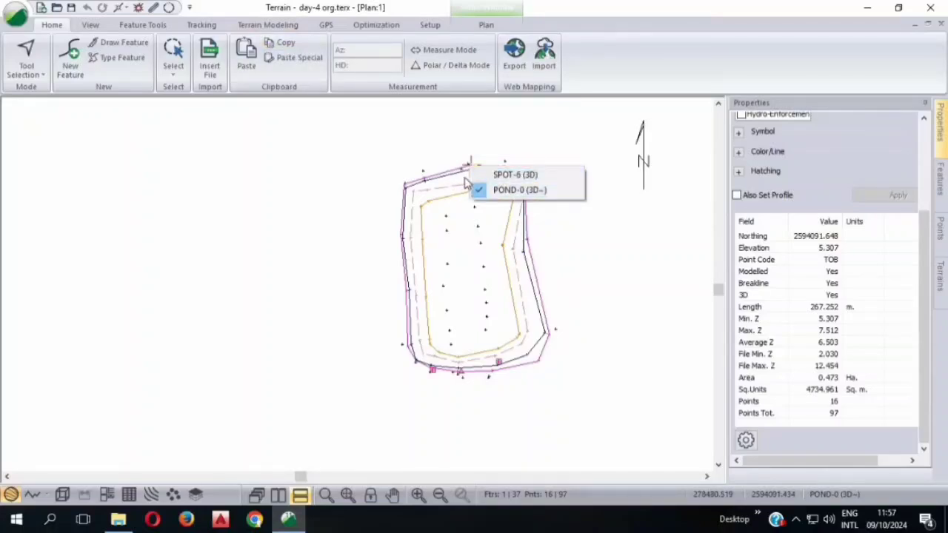
{"action": "left_click", "coordinate": [456, 175]}
{"action": "scroll", "coordinate": [455, 179], "scroll_direction": "up", "scroll_amount": 2}
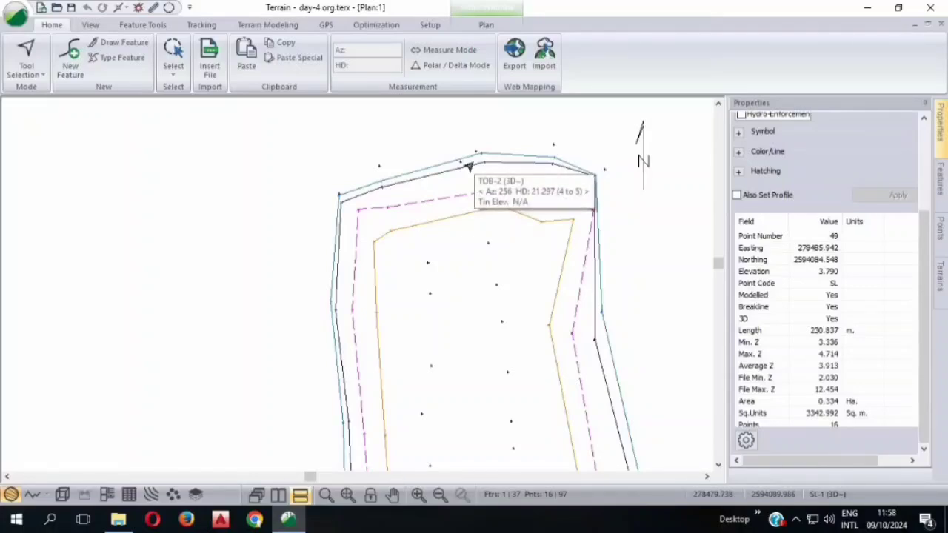
{"action": "left_click", "coordinate": [468, 166]}
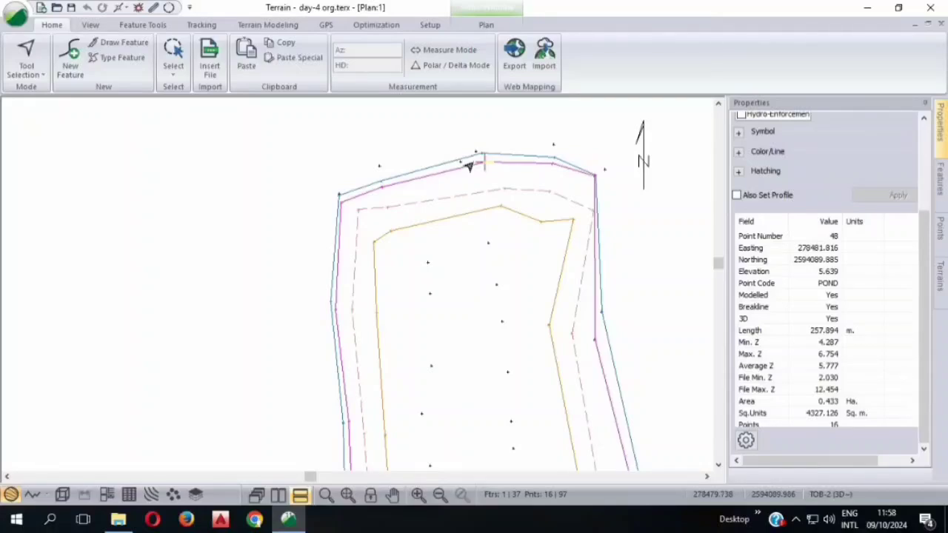
{"action": "left_click", "coordinate": [89, 25]}
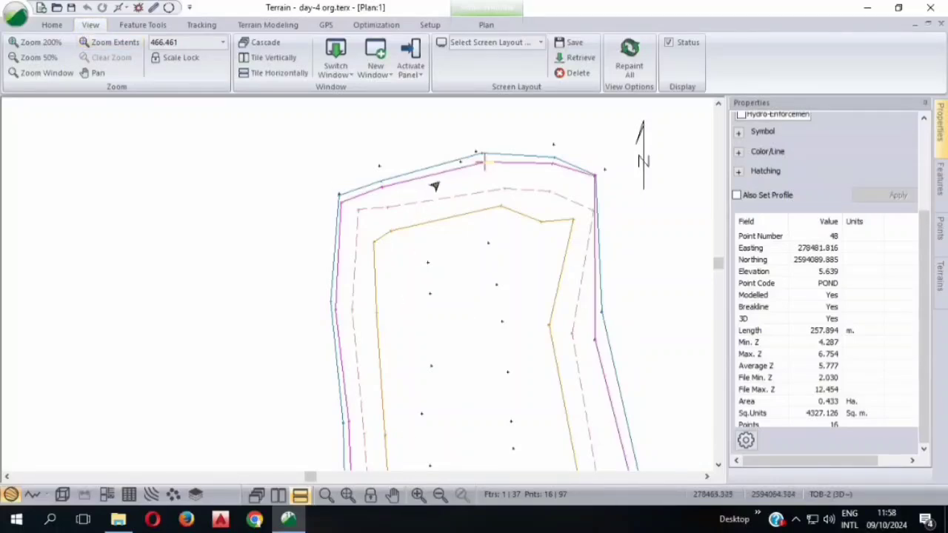
{"action": "scroll", "coordinate": [444, 166], "scroll_direction": "down", "scroll_amount": 1}
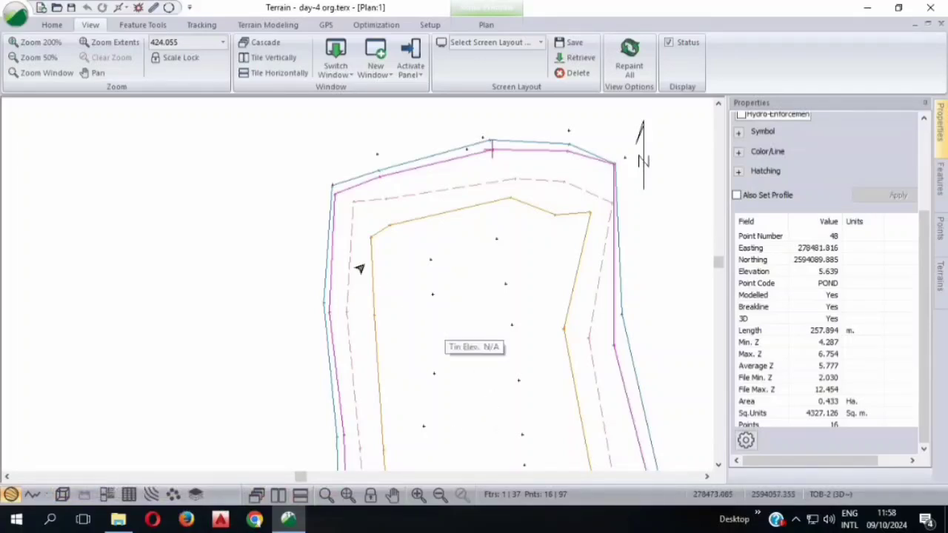
{"action": "left_click", "coordinate": [143, 25]}
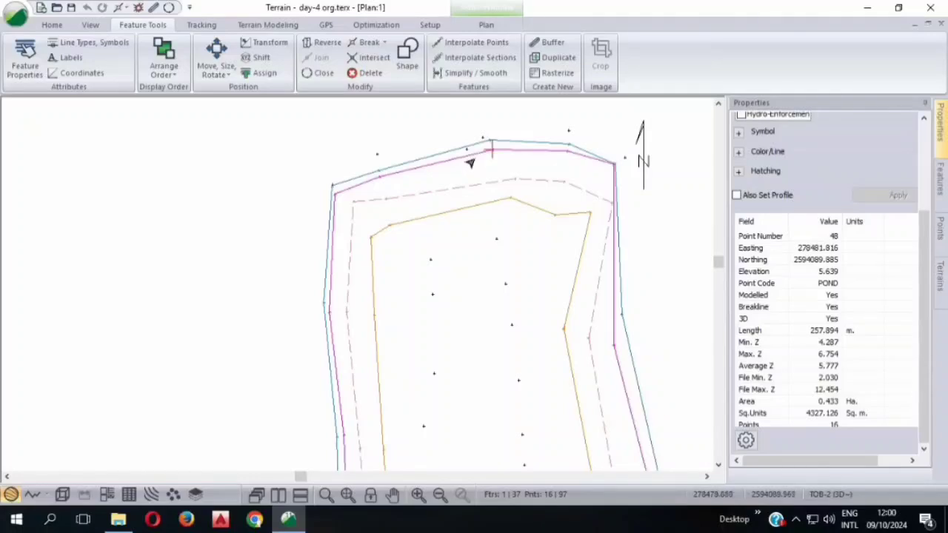
{"action": "mouse_move", "coordinate": [469, 163]}
{"action": "scroll", "coordinate": [834, 371], "scroll_direction": "down", "scroll_amount": 1}
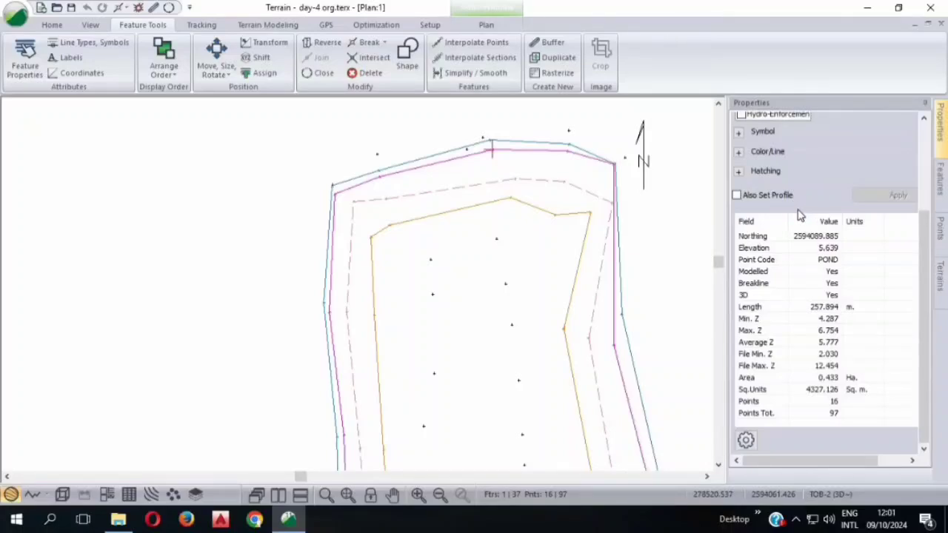
- Select the outermost pond outline and the TOB outline in turn and compare their areas and point codes
{"action": "left_click", "coordinate": [531, 148]}
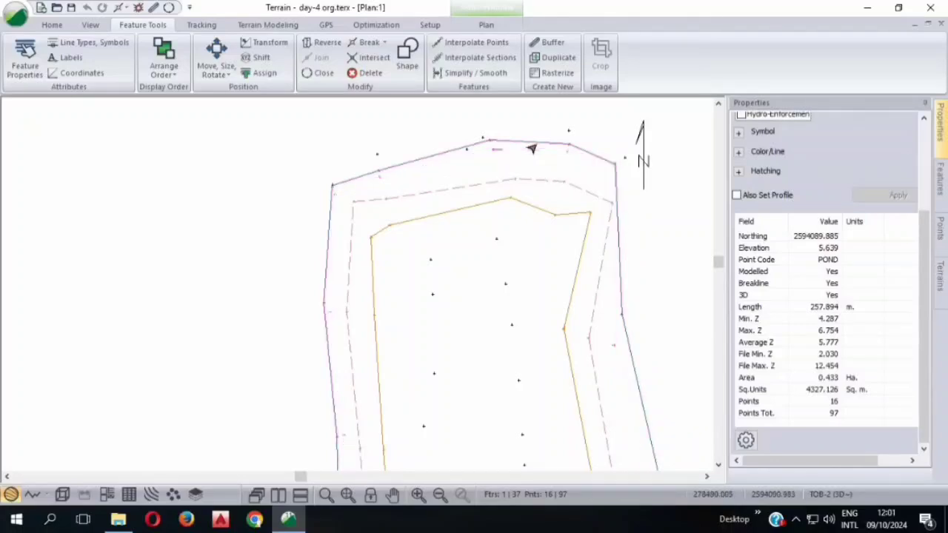
{"action": "scroll", "coordinate": [533, 148], "scroll_direction": "up", "scroll_amount": 1}
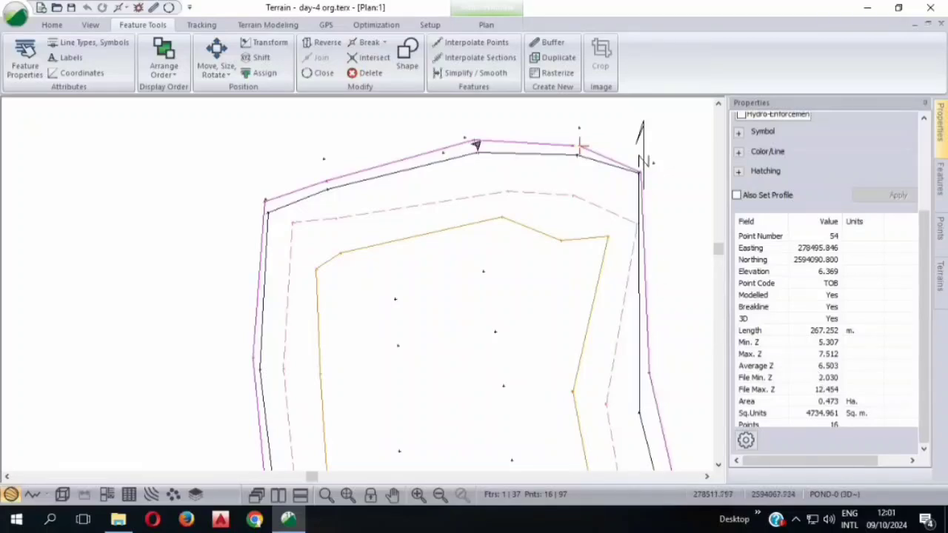
{"action": "left_click", "coordinate": [506, 170]}
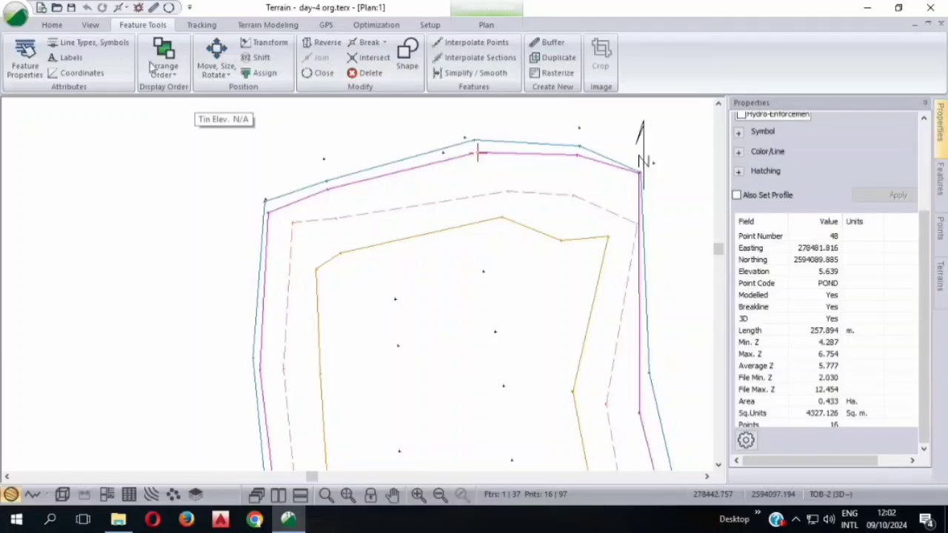
{"action": "scroll", "coordinate": [359, 214], "scroll_direction": "down", "scroll_amount": 1}
{"action": "scroll", "coordinate": [420, 179], "scroll_direction": "down", "scroll_amount": 1}
{"action": "scroll", "coordinate": [455, 157], "scroll_direction": "down", "scroll_amount": 3}
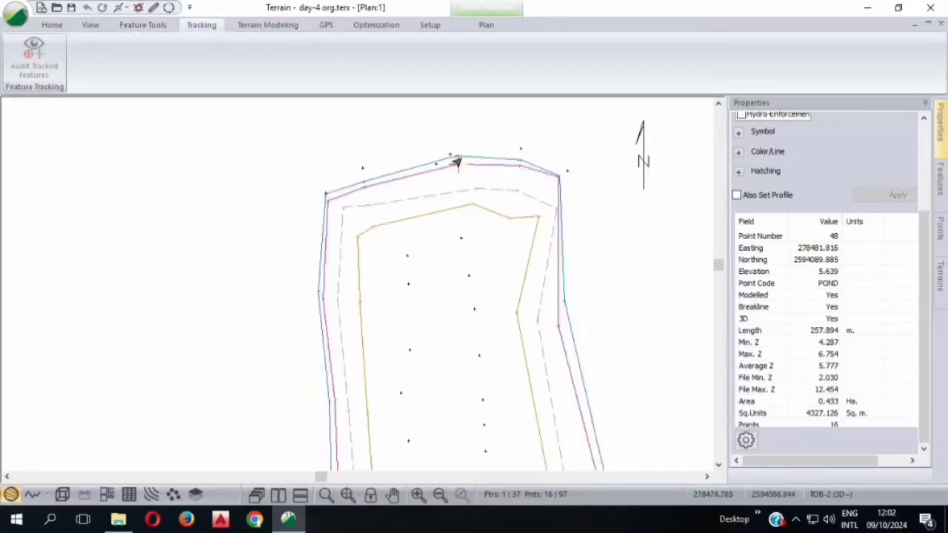
{"action": "scroll", "coordinate": [479, 200], "scroll_direction": "up", "scroll_amount": 2}
{"action": "scroll", "coordinate": [479, 202], "scroll_direction": "up", "scroll_amount": 1}
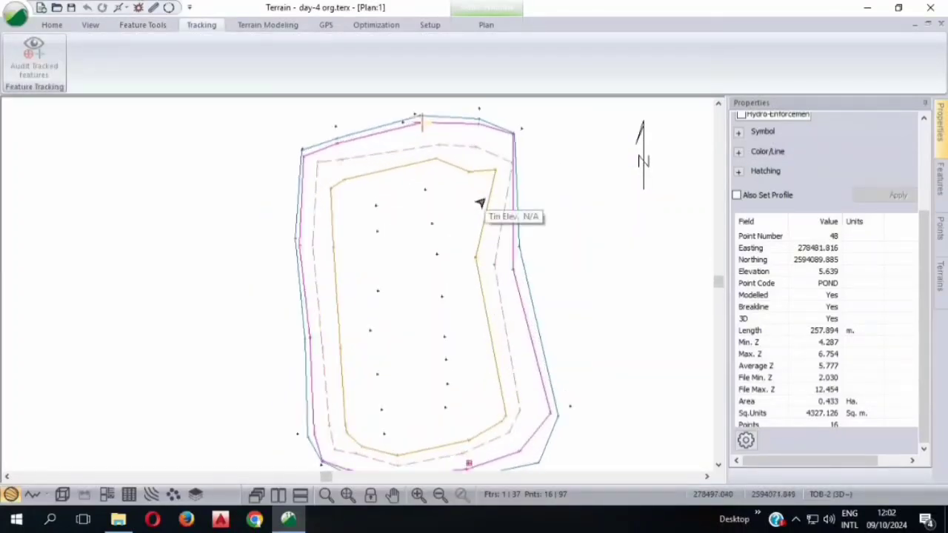
{"action": "scroll", "coordinate": [481, 203], "scroll_direction": "down", "scroll_amount": 1}
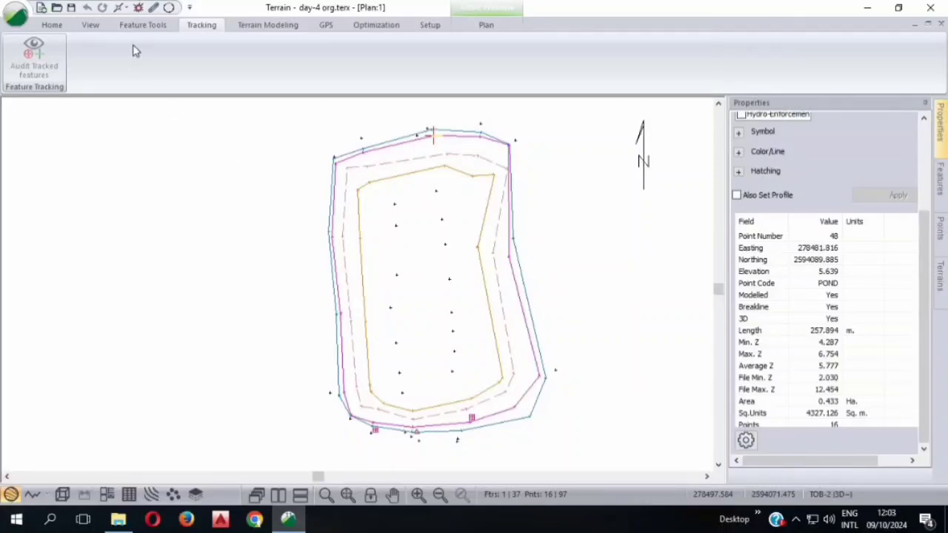
- Export all features of the pond survey to Google Earth without Google Earth style placemarks
{"action": "left_click", "coordinate": [52, 25]}
{"action": "left_click", "coordinate": [515, 66]}
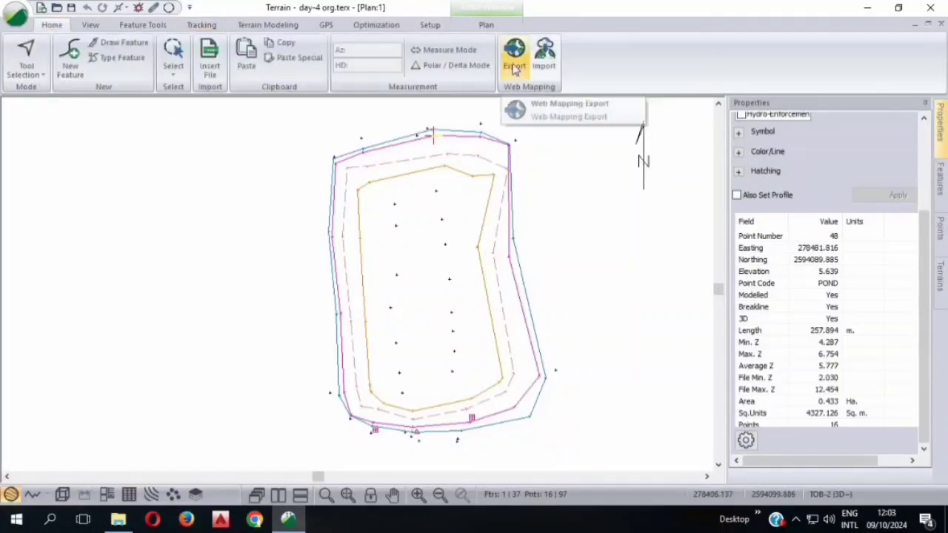
{"action": "left_click", "coordinate": [551, 103]}
{"action": "left_click", "coordinate": [384, 186]}
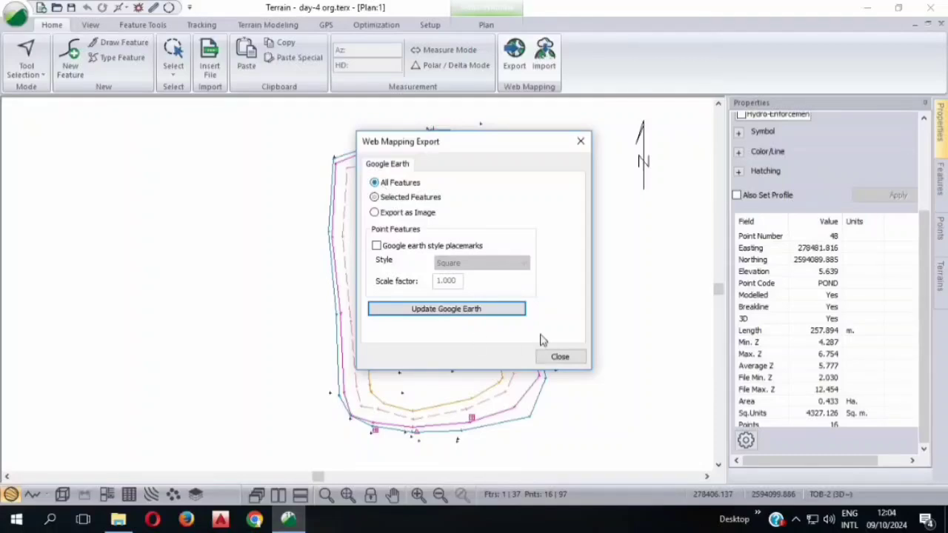
{"action": "left_click", "coordinate": [479, 312]}
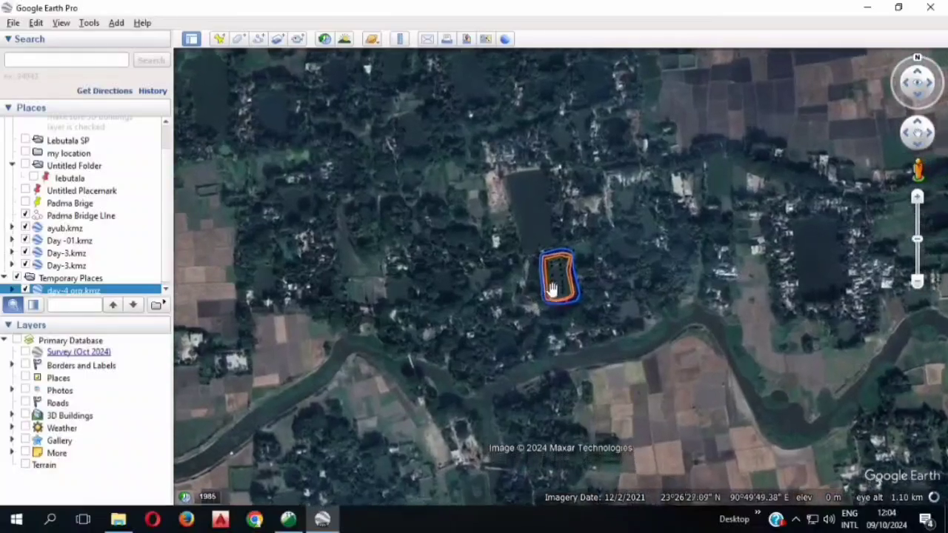
- Examine how the exported pond outlines and survey points fit the satellite imagery, especially around the pond's southern edge
{"action": "scroll", "coordinate": [573, 306], "scroll_direction": "up", "scroll_amount": 5}
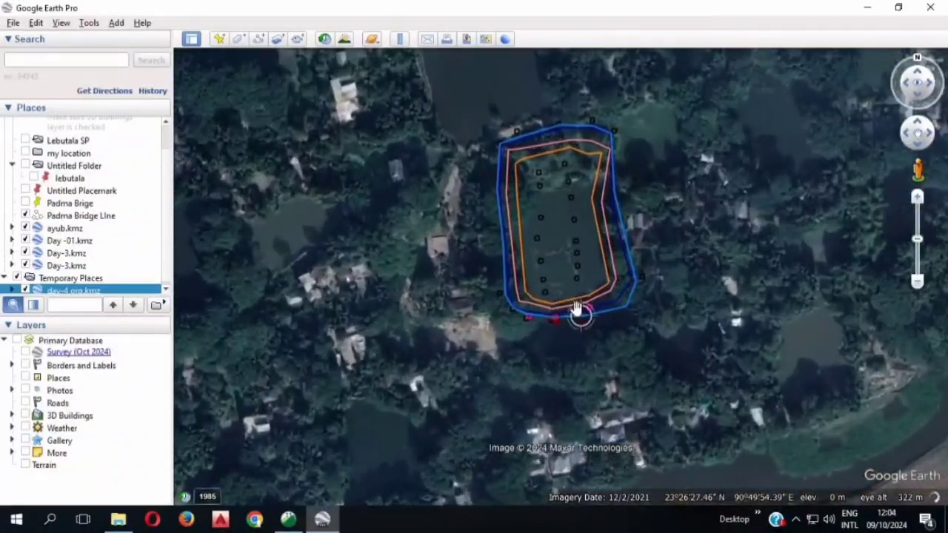
{"action": "scroll", "coordinate": [574, 303], "scroll_direction": "up", "scroll_amount": 3}
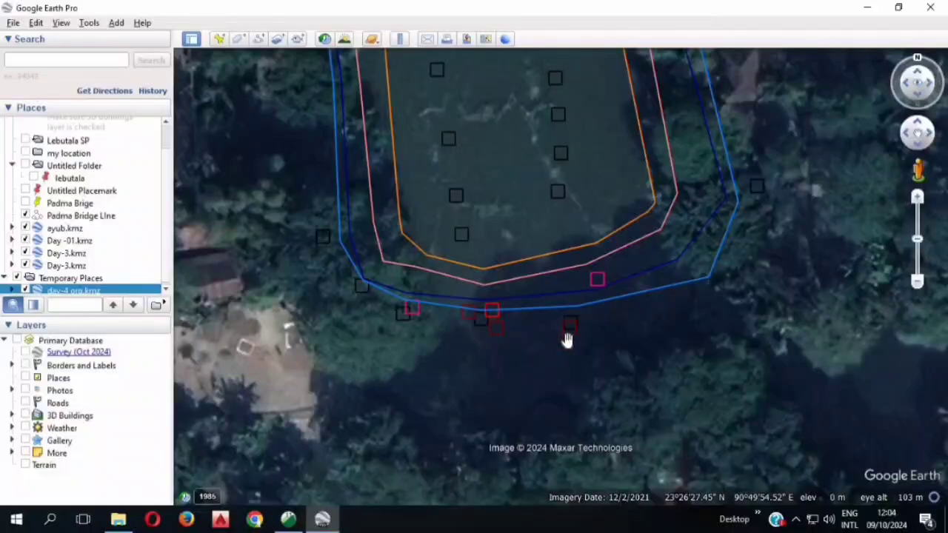
{"action": "scroll", "coordinate": [565, 335], "scroll_direction": "up", "scroll_amount": 2}
{"action": "scroll", "coordinate": [561, 339], "scroll_direction": "down", "scroll_amount": 5}
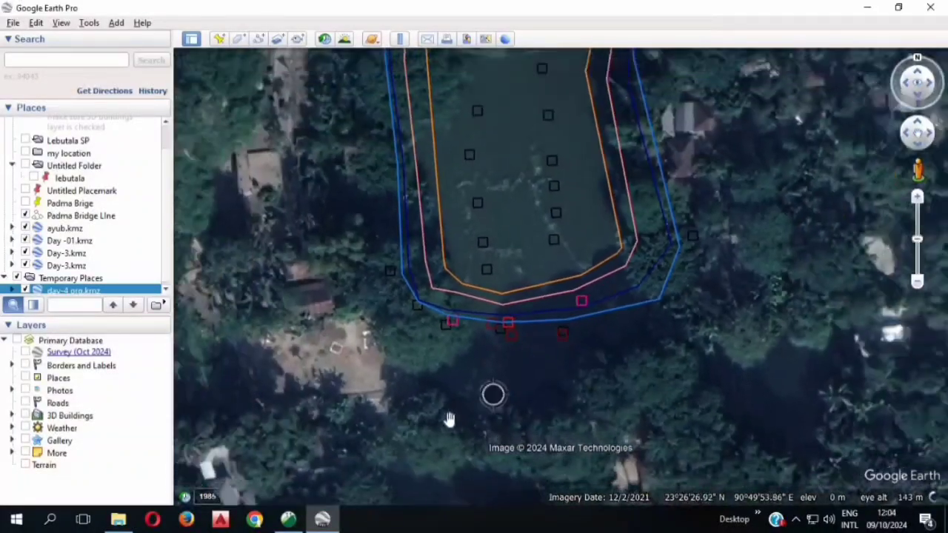
{"action": "scroll", "coordinate": [501, 185], "scroll_direction": "up", "scroll_amount": 3}
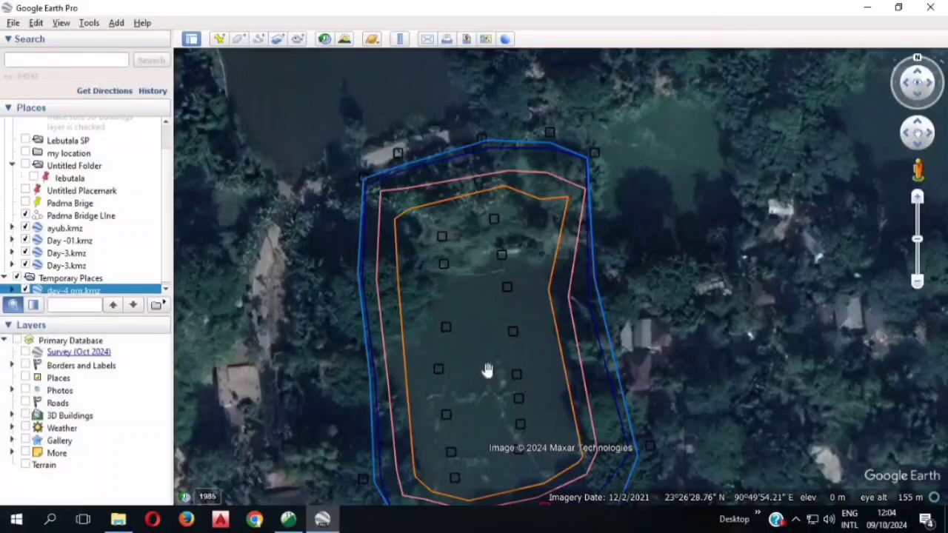
{"action": "scroll", "coordinate": [474, 214], "scroll_direction": "down", "scroll_amount": 2}
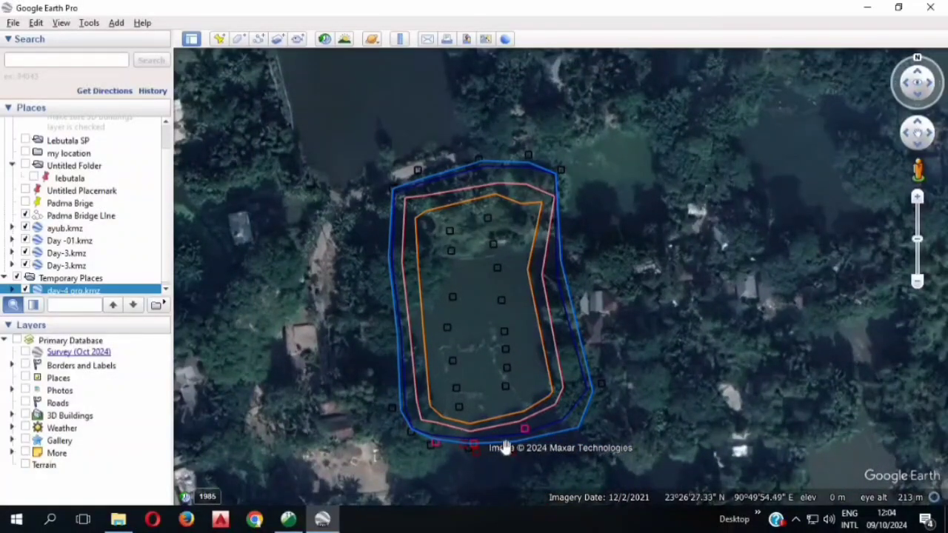
{"action": "scroll", "coordinate": [509, 446], "scroll_direction": "up", "scroll_amount": 2}
{"action": "scroll", "coordinate": [510, 447], "scroll_direction": "up", "scroll_amount": 3}
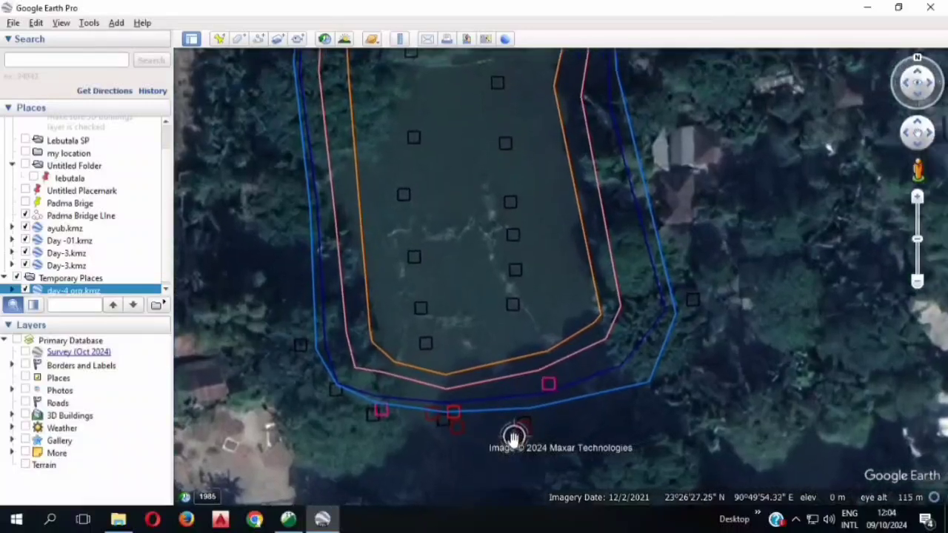
{"action": "scroll", "coordinate": [529, 404], "scroll_direction": "down", "scroll_amount": 2}
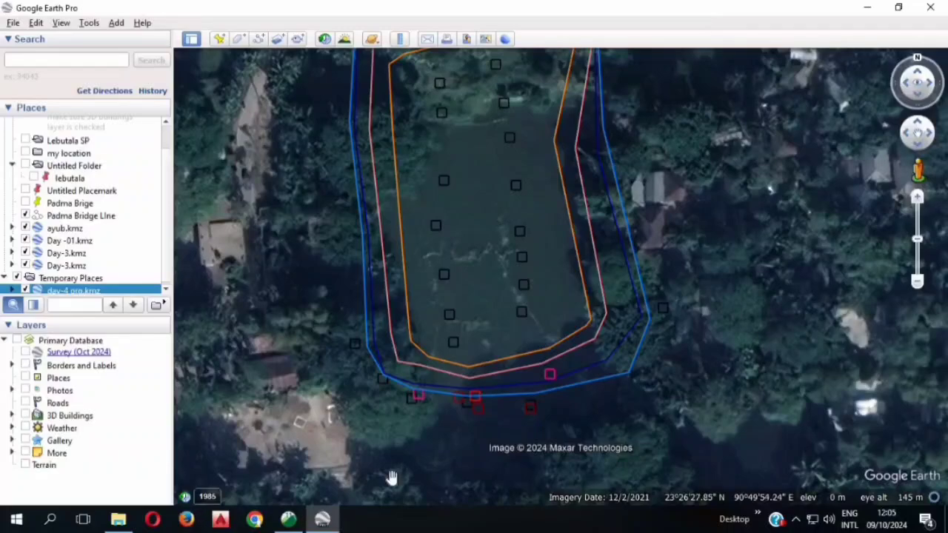
{"action": "scroll", "coordinate": [411, 311], "scroll_direction": "down", "scroll_amount": 3}
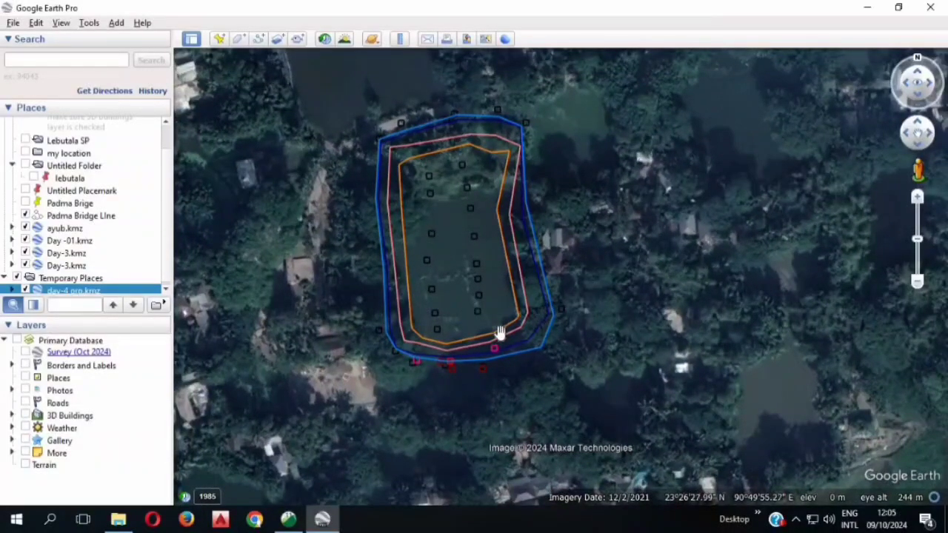
{"action": "scroll", "coordinate": [488, 376], "scroll_direction": "up", "scroll_amount": 3}
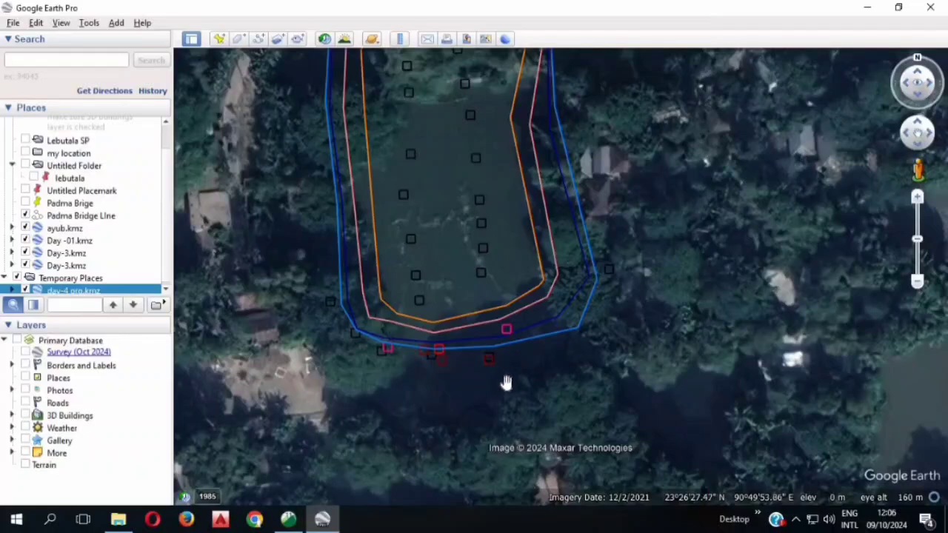
{"action": "scroll", "coordinate": [504, 383], "scroll_direction": "down", "scroll_amount": 2}
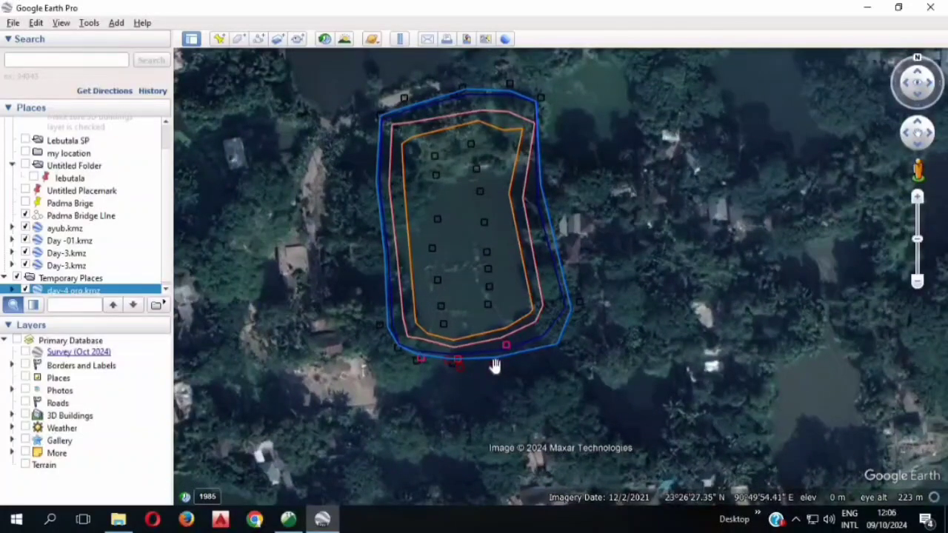
{"action": "left_click", "coordinate": [494, 367]}
{"action": "scroll", "coordinate": [521, 197], "scroll_direction": "up", "scroll_amount": 2}
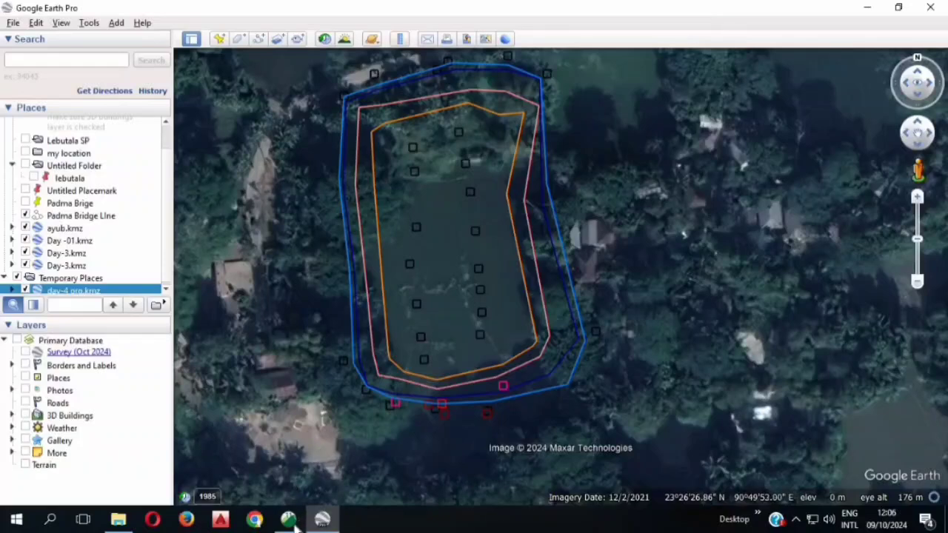
- Switch back to Terrain and close the web mapping export
{"action": "mouse_move", "coordinate": [292, 524]}
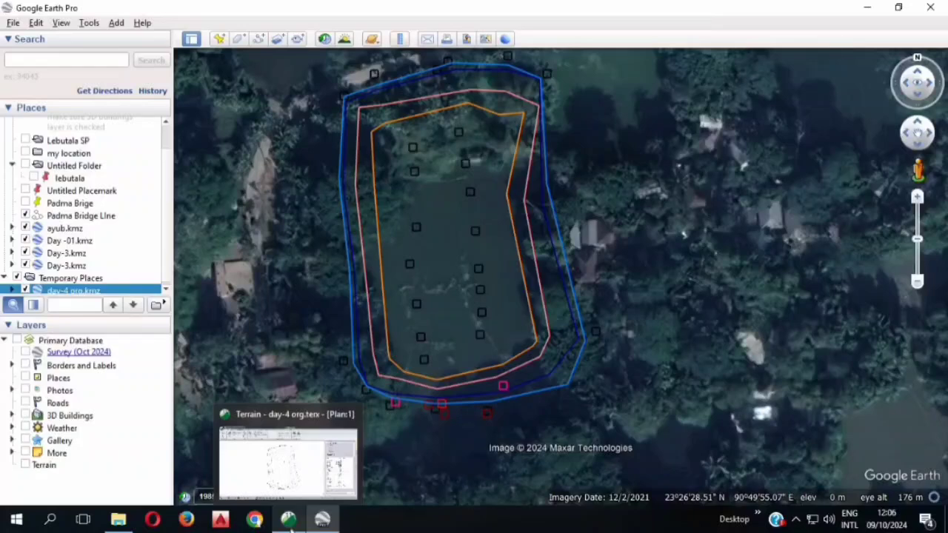
{"action": "left_click", "coordinate": [318, 474]}
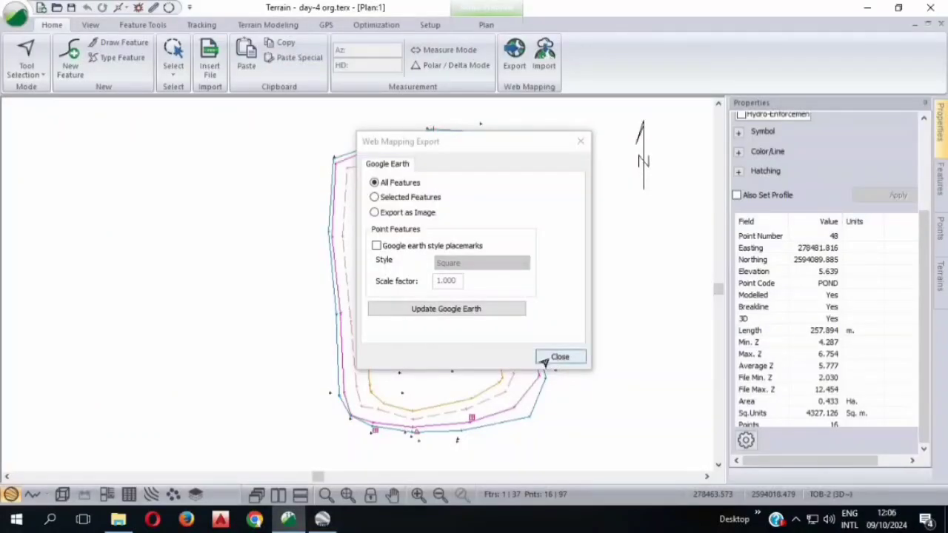
{"action": "left_click", "coordinate": [559, 356]}
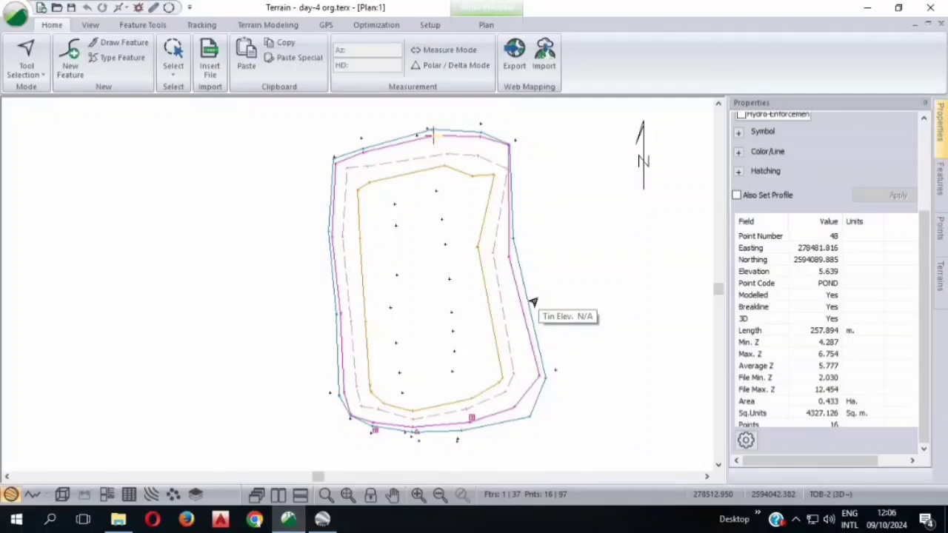
- Create a non-modelled feature named CL for drawing with the mouse, with a default elevation of 6.5
{"action": "mouse_move", "coordinate": [333, 522]}
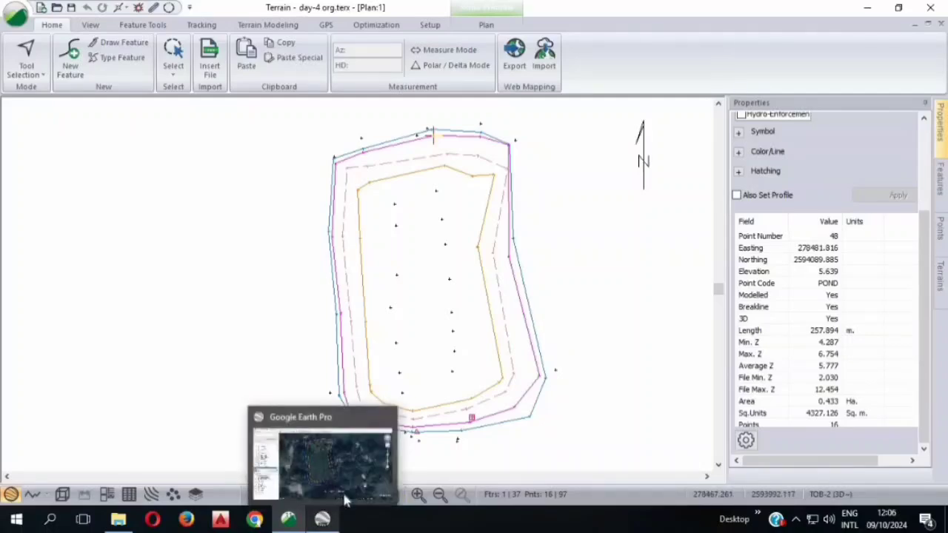
{"action": "mouse_move", "coordinate": [344, 501]}
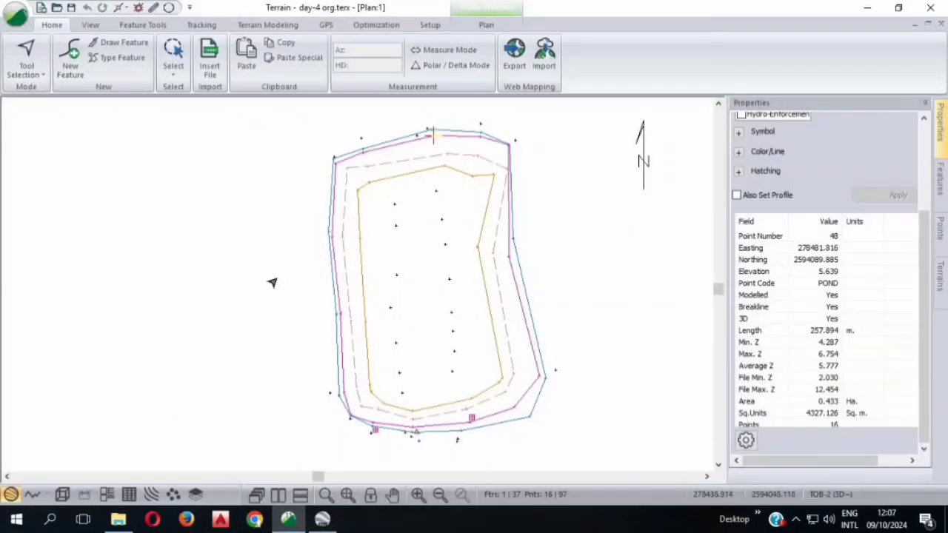
{"action": "left_click", "coordinate": [272, 282]}
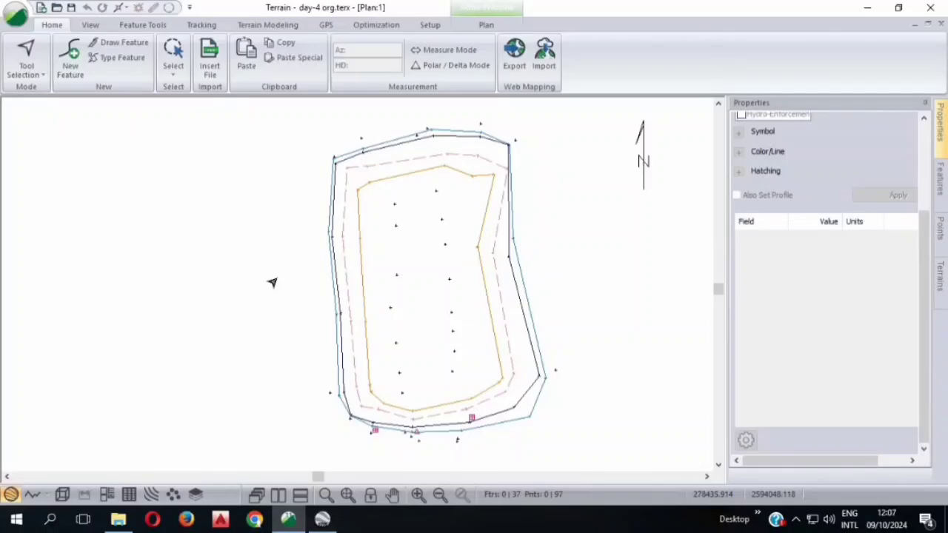
{"action": "left_click", "coordinate": [70, 59]}
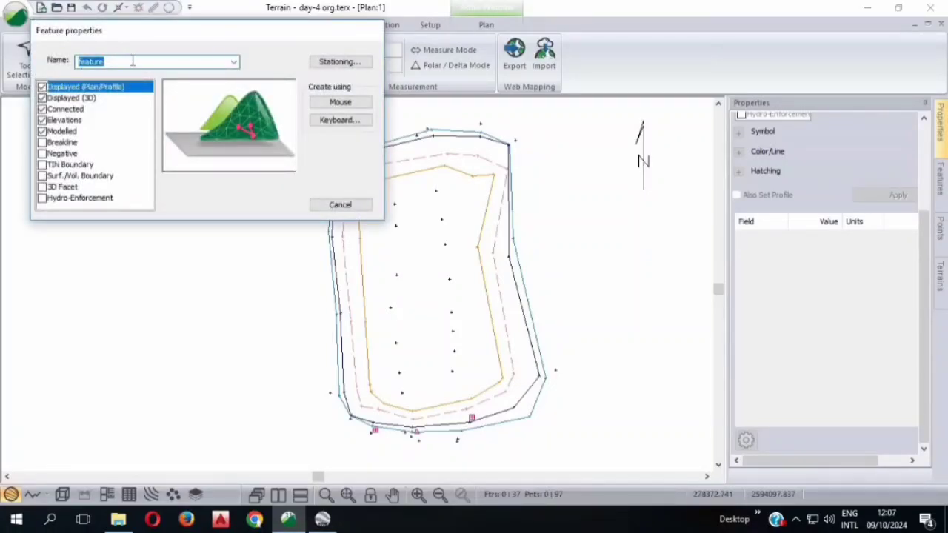
{"action": "type", "text": "CL"}
{"action": "left_click", "coordinate": [43, 133]}
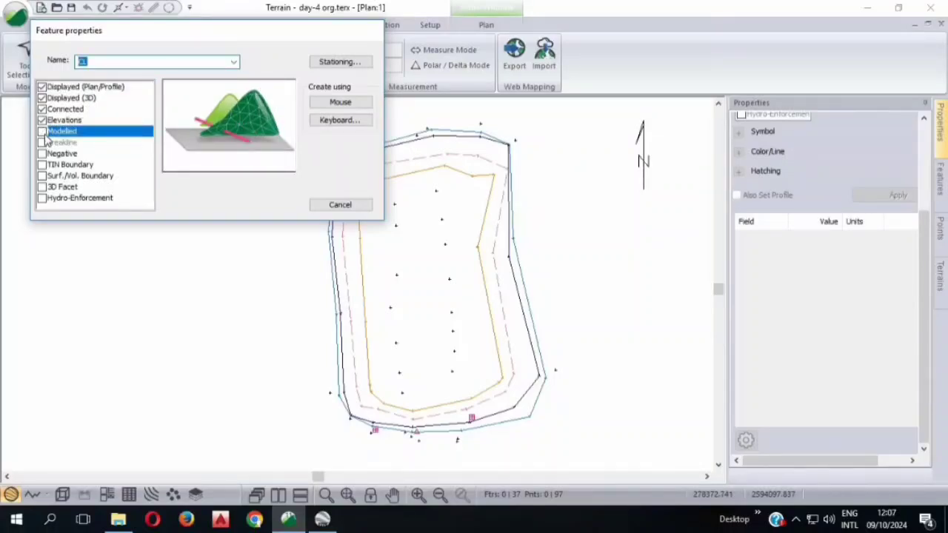
{"action": "left_click", "coordinate": [141, 61]}
{"action": "left_click", "coordinate": [338, 105]}
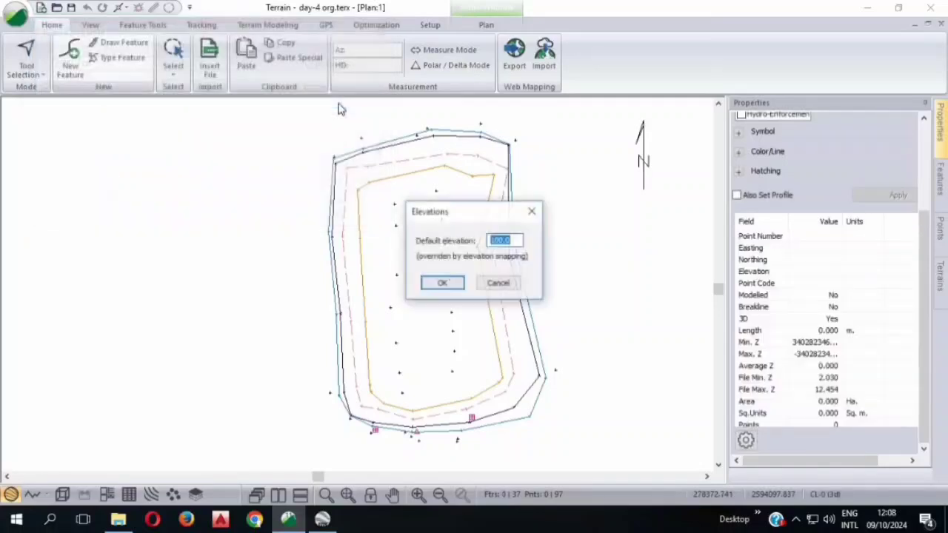
{"action": "type", "text": "6.5"}
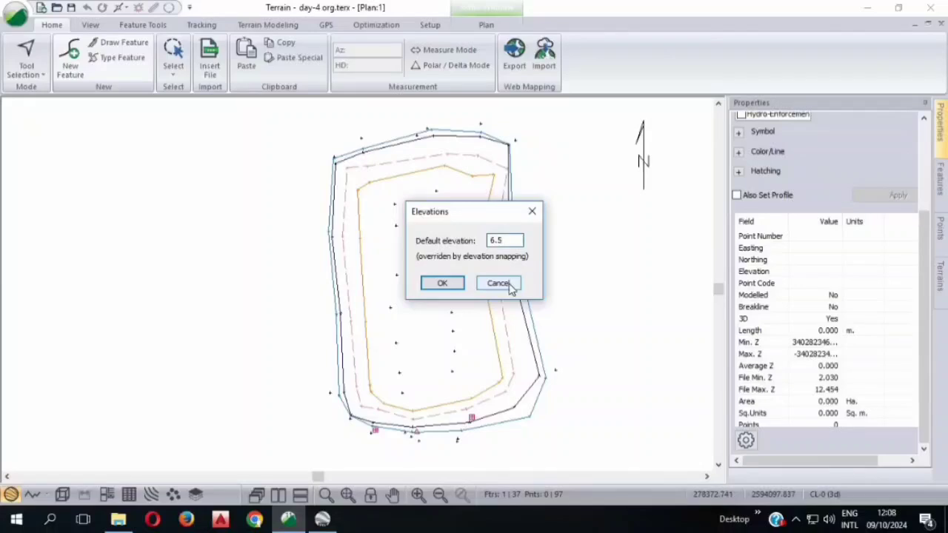
{"action": "left_click", "coordinate": [439, 280]}
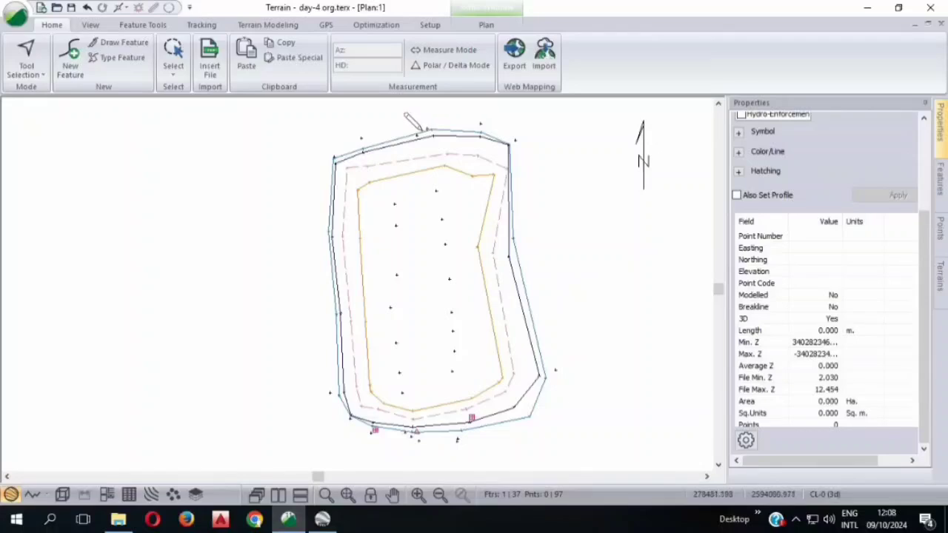
- Draw the CL line about 87 m long through the pond, from between the two outer outlines in the north to between them in the south
{"action": "scroll", "coordinate": [417, 126], "scroll_direction": "up", "scroll_amount": 2}
{"action": "scroll", "coordinate": [422, 131], "scroll_direction": "up", "scroll_amount": 2}
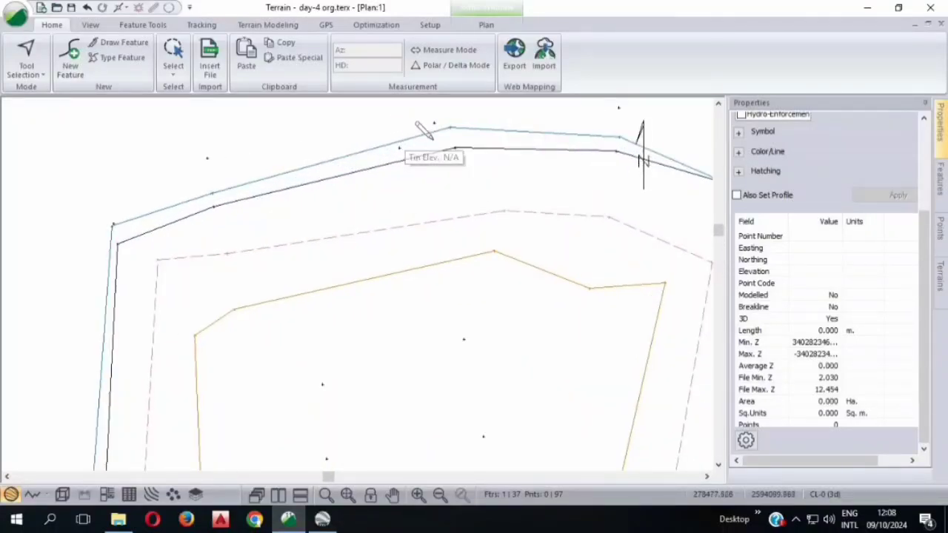
{"action": "left_click", "coordinate": [434, 139]}
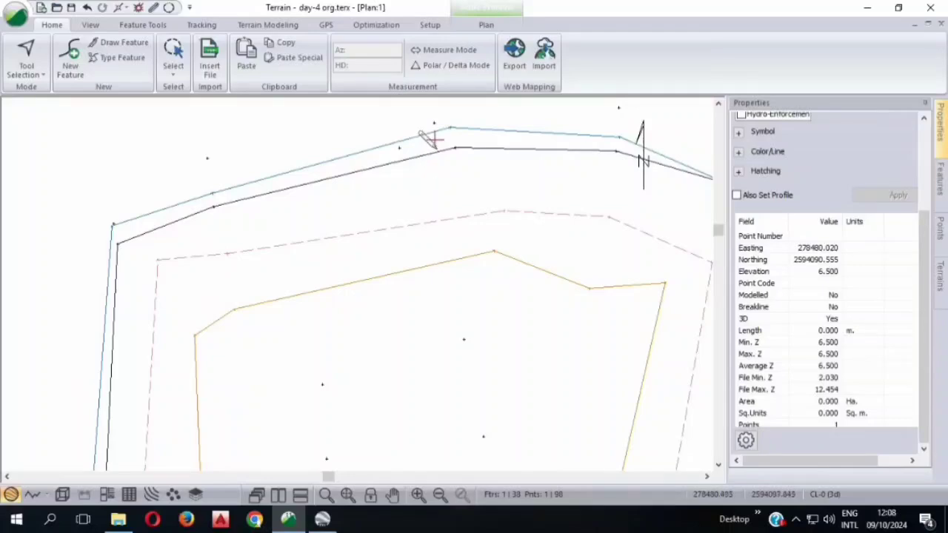
{"action": "scroll", "coordinate": [434, 127], "scroll_direction": "down", "scroll_amount": 3}
{"action": "scroll", "coordinate": [435, 129], "scroll_direction": "down", "scroll_amount": 2}
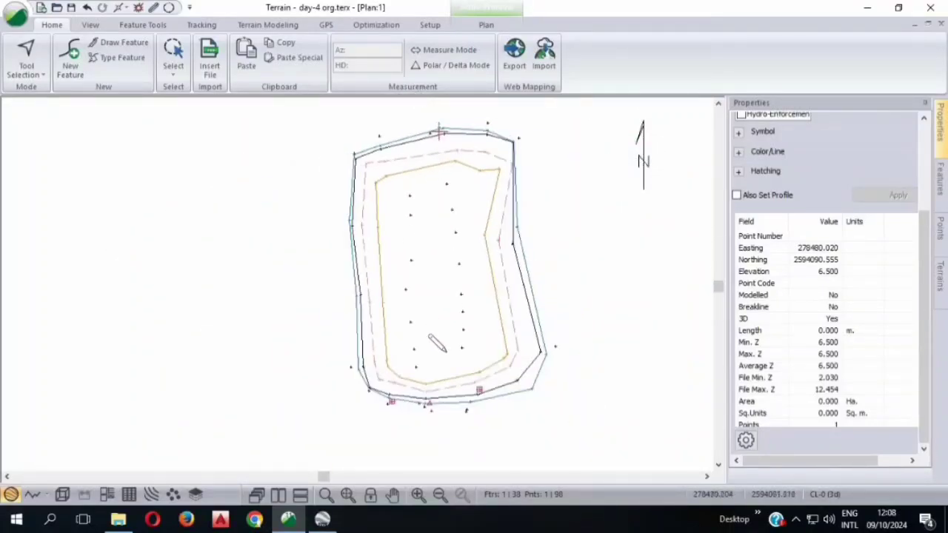
{"action": "scroll", "coordinate": [437, 388], "scroll_direction": "up", "scroll_amount": 4}
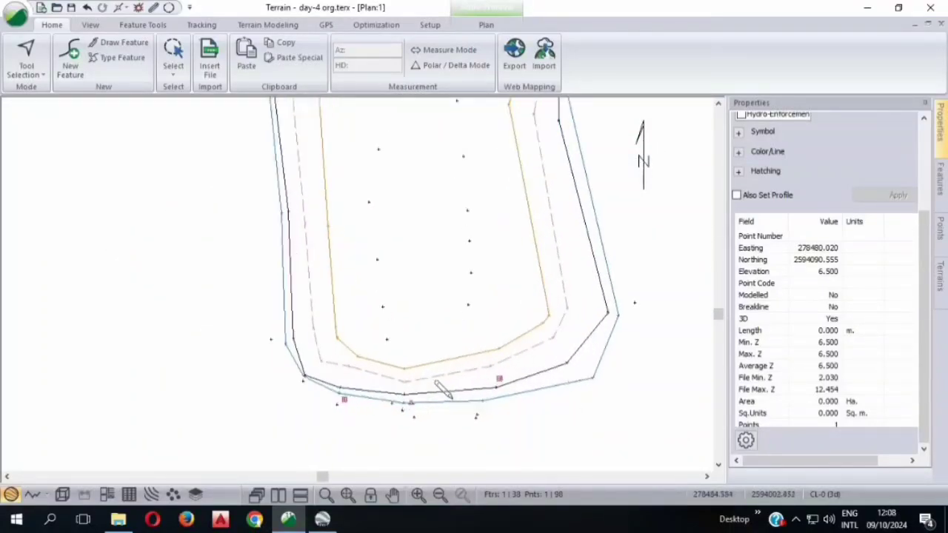
{"action": "left_click", "coordinate": [452, 392]}
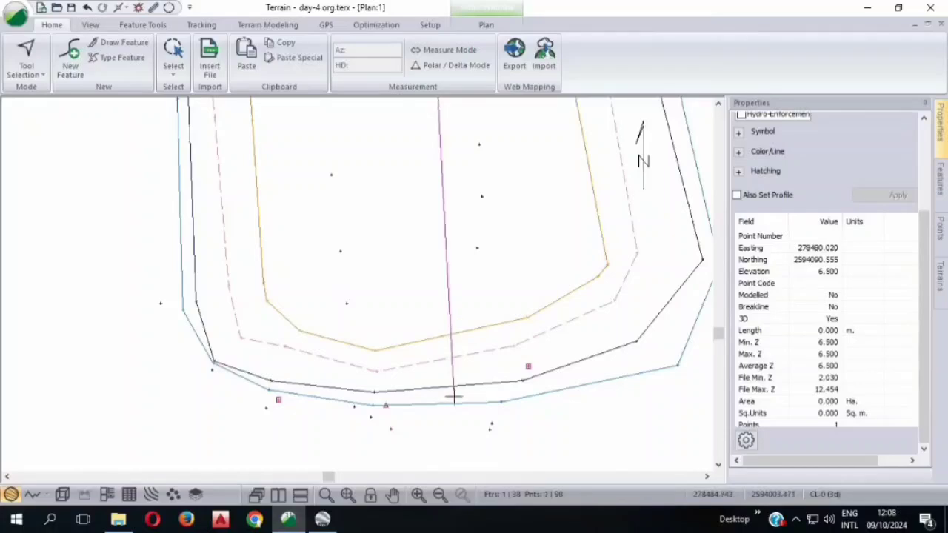
{"action": "scroll", "coordinate": [454, 395], "scroll_direction": "up", "scroll_amount": 1}
{"action": "scroll", "coordinate": [453, 395], "scroll_direction": "up", "scroll_amount": 1}
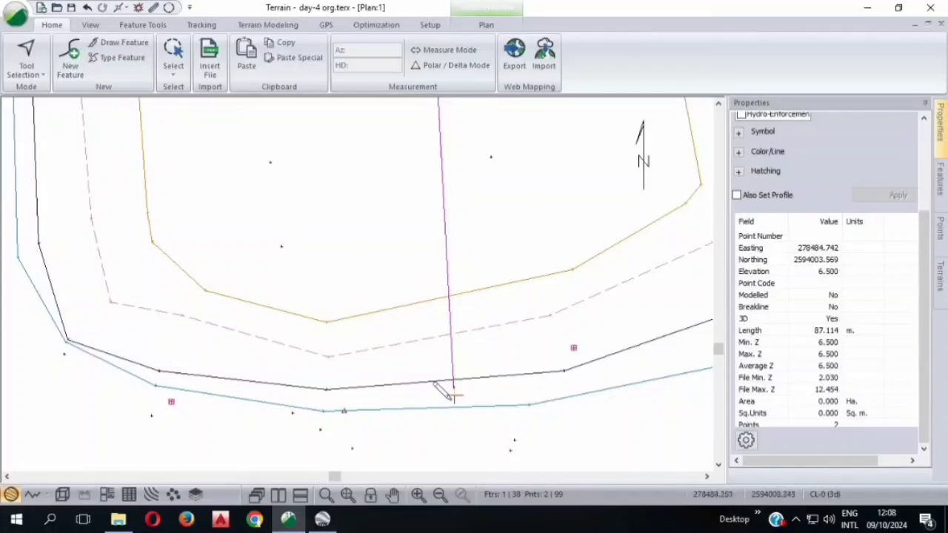
{"action": "mouse_move", "coordinate": [451, 397]}
{"action": "right_click", "coordinate": [448, 381]}
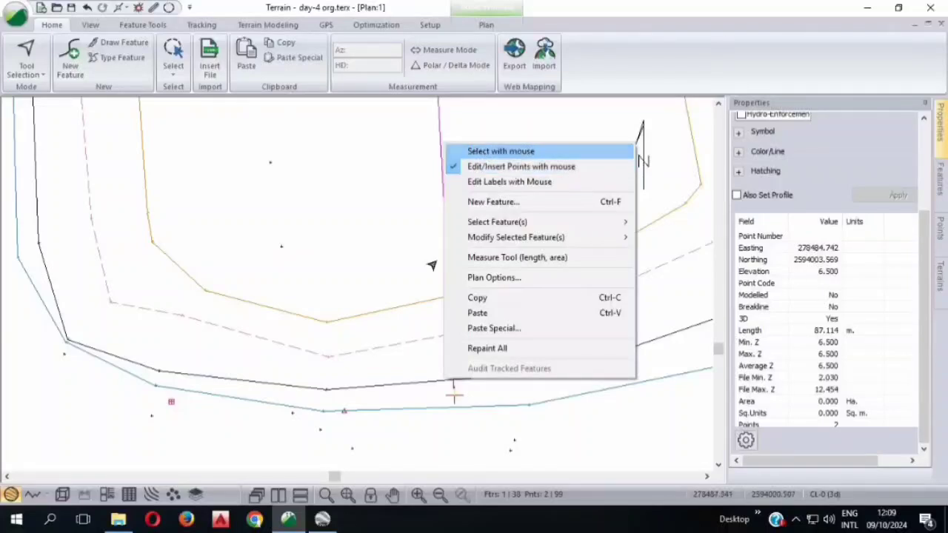
{"action": "left_click", "coordinate": [453, 152]}
- Inspect the centre line's southern end against the pond outlines and select the centre line
{"action": "scroll", "coordinate": [432, 429], "scroll_direction": "up", "scroll_amount": 4}
{"action": "scroll", "coordinate": [434, 348], "scroll_direction": "down", "scroll_amount": 4}
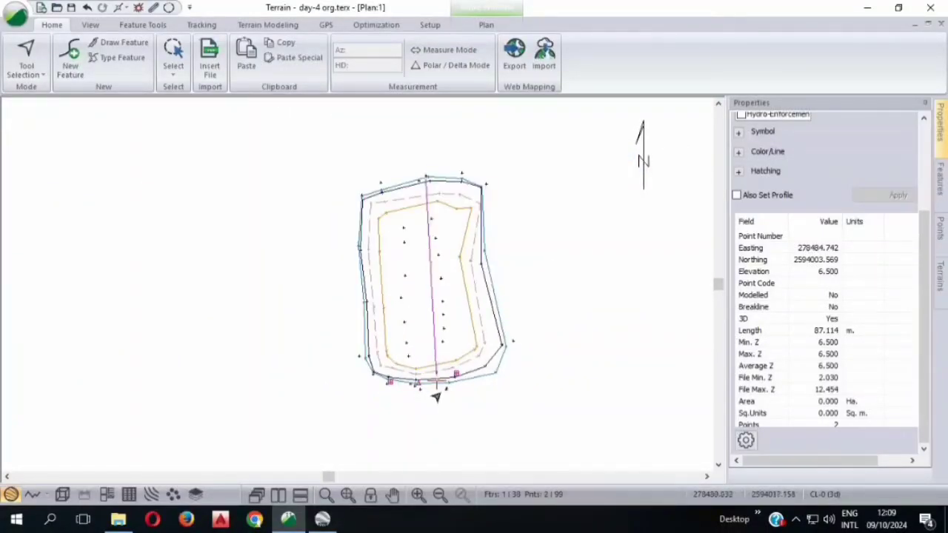
{"action": "scroll", "coordinate": [436, 383], "scroll_direction": "up", "scroll_amount": 5}
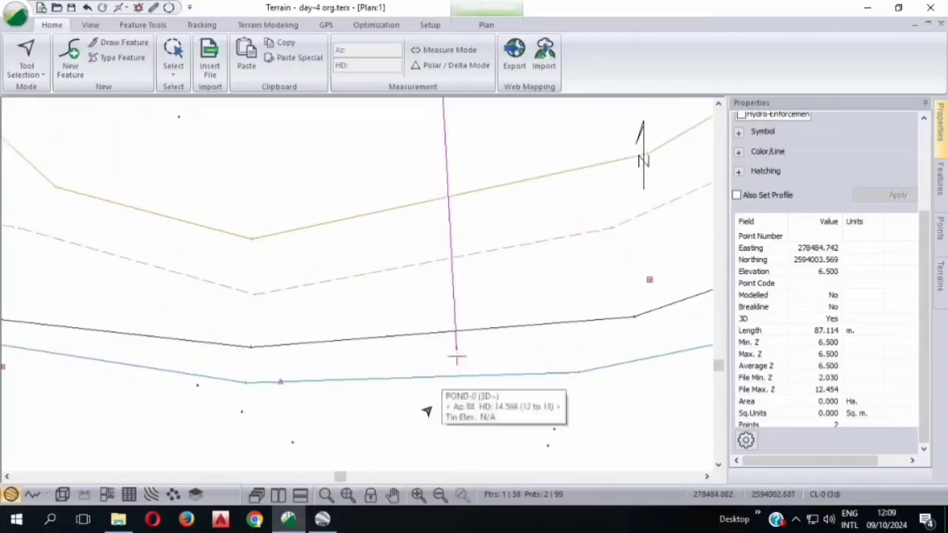
{"action": "scroll", "coordinate": [424, 409], "scroll_direction": "down", "scroll_amount": 5}
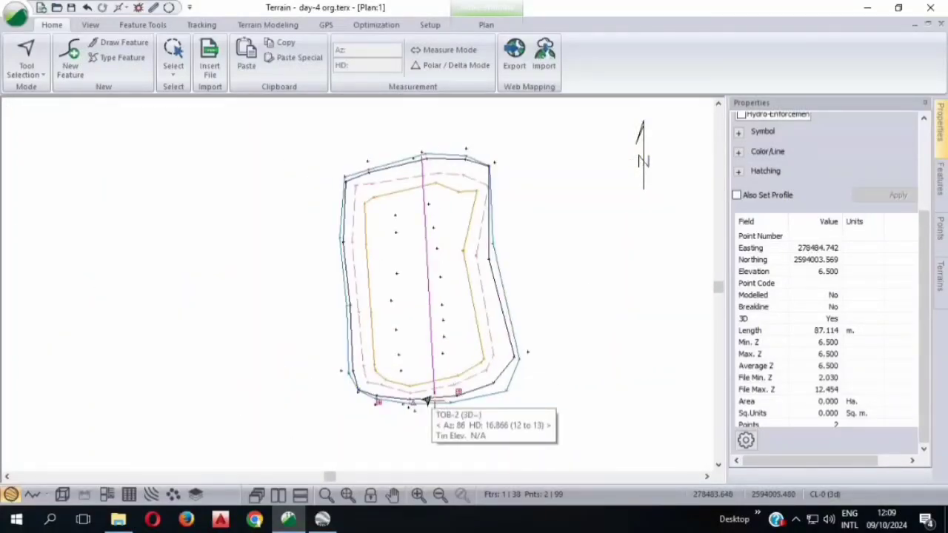
{"action": "scroll", "coordinate": [427, 395], "scroll_direction": "up", "scroll_amount": 5}
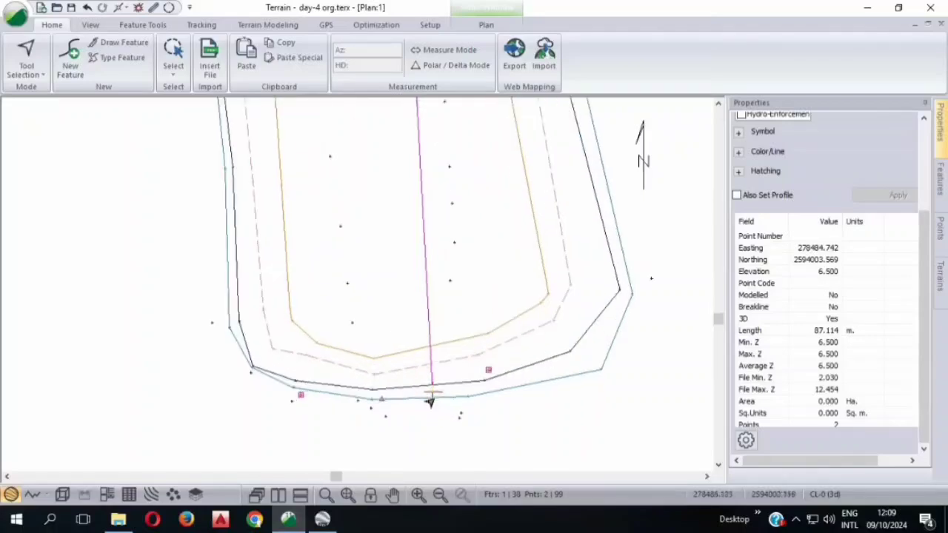
{"action": "scroll", "coordinate": [429, 400], "scroll_direction": "up", "scroll_amount": 2}
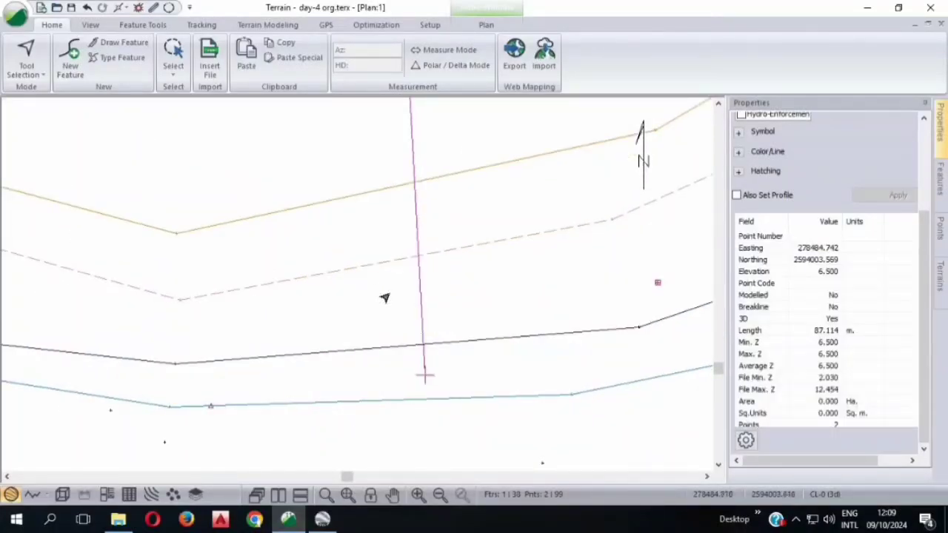
{"action": "left_click", "coordinate": [376, 264]}
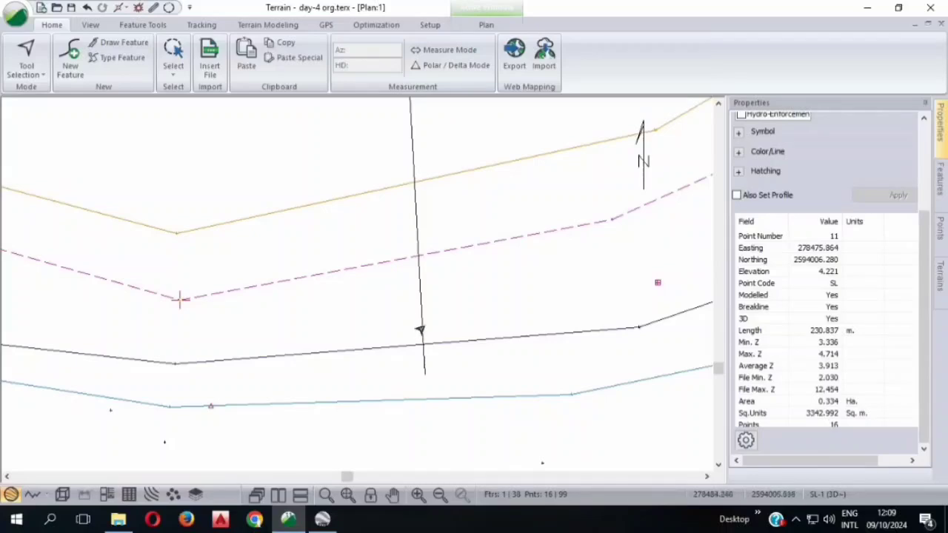
{"action": "left_click", "coordinate": [417, 324]}
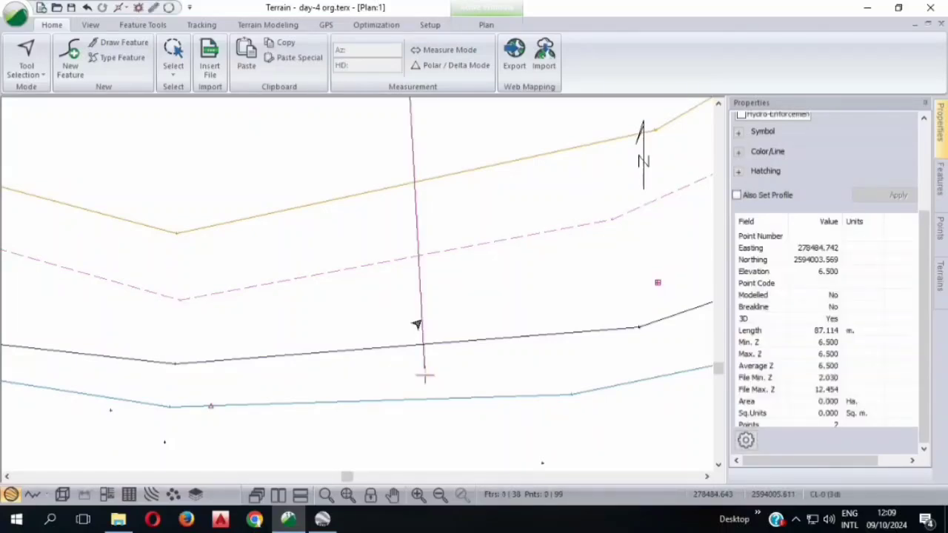
- Enable point editing and move the centre line's southern end west to about easting 278482, northing 2594003
{"action": "scroll", "coordinate": [386, 385], "scroll_direction": "down", "scroll_amount": 2}
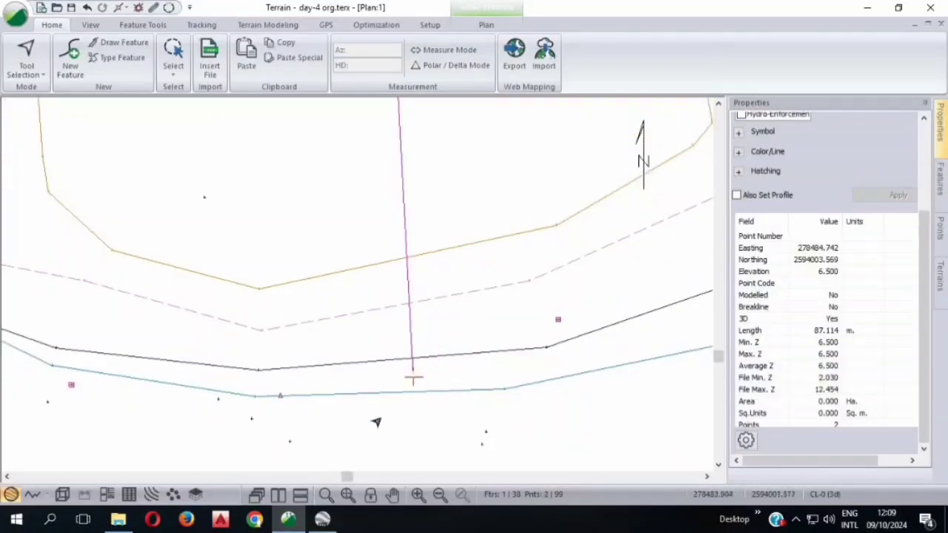
{"action": "scroll", "coordinate": [385, 403], "scroll_direction": "down", "scroll_amount": 2}
{"action": "scroll", "coordinate": [399, 394], "scroll_direction": "up", "scroll_amount": 3}
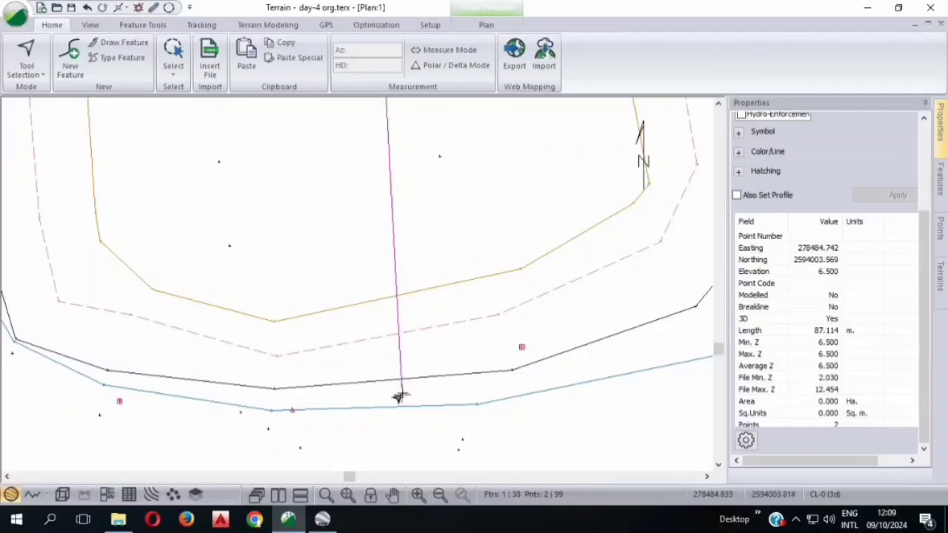
{"action": "right_click", "coordinate": [401, 397]}
{"action": "left_click", "coordinate": [439, 182]}
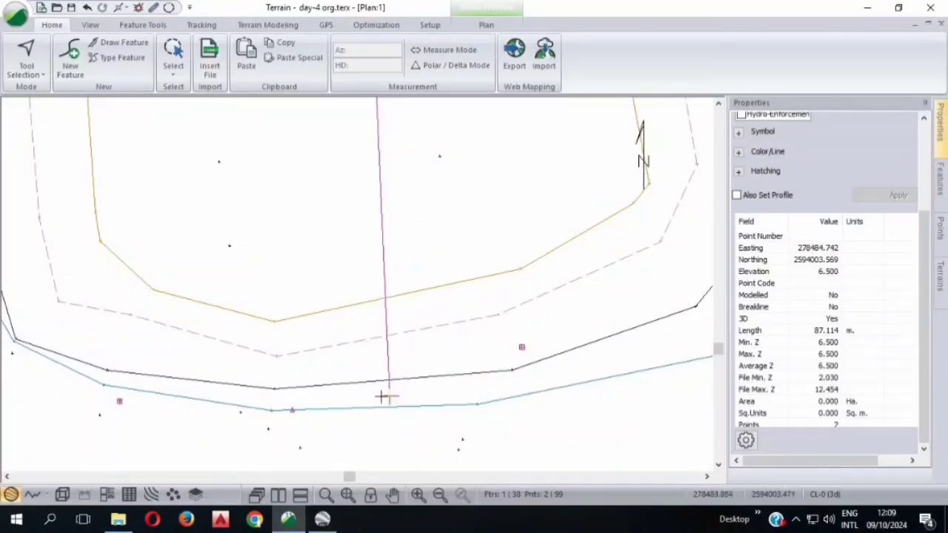
{"action": "scroll", "coordinate": [369, 400], "scroll_direction": "up", "scroll_amount": 3}
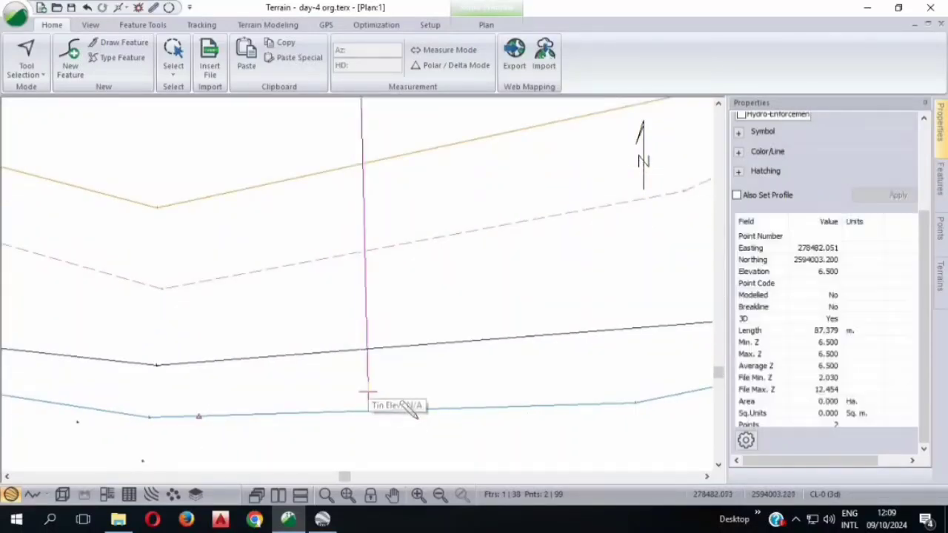
- Move the centre line's northern end west to about easting 278478, northing 2594090
{"action": "scroll", "coordinate": [377, 426], "scroll_direction": "down", "scroll_amount": 2}
{"action": "scroll", "coordinate": [378, 426], "scroll_direction": "down", "scroll_amount": 5}
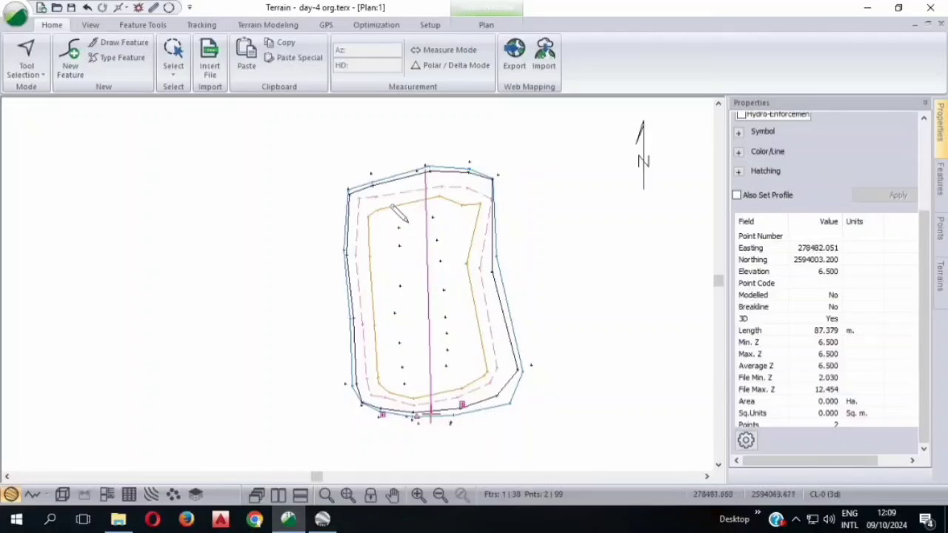
{"action": "scroll", "coordinate": [415, 160], "scroll_direction": "up", "scroll_amount": 1}
{"action": "scroll", "coordinate": [416, 160], "scroll_direction": "up", "scroll_amount": 5}
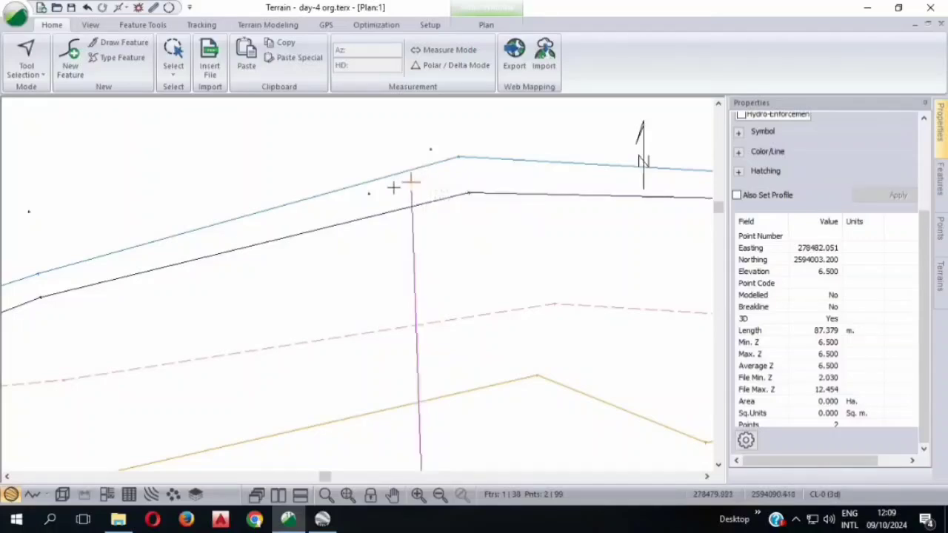
{"action": "scroll", "coordinate": [393, 180], "scroll_direction": "down", "scroll_amount": 5}
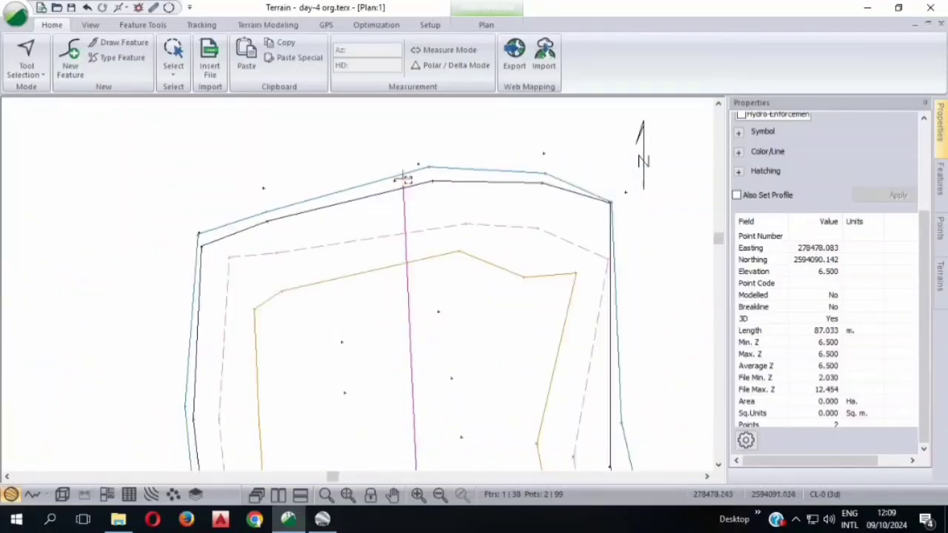
- Move the centre line's southern end east to about easting 278486, northing 2594003
{"action": "scroll", "coordinate": [463, 384], "scroll_direction": "down", "scroll_amount": 1}
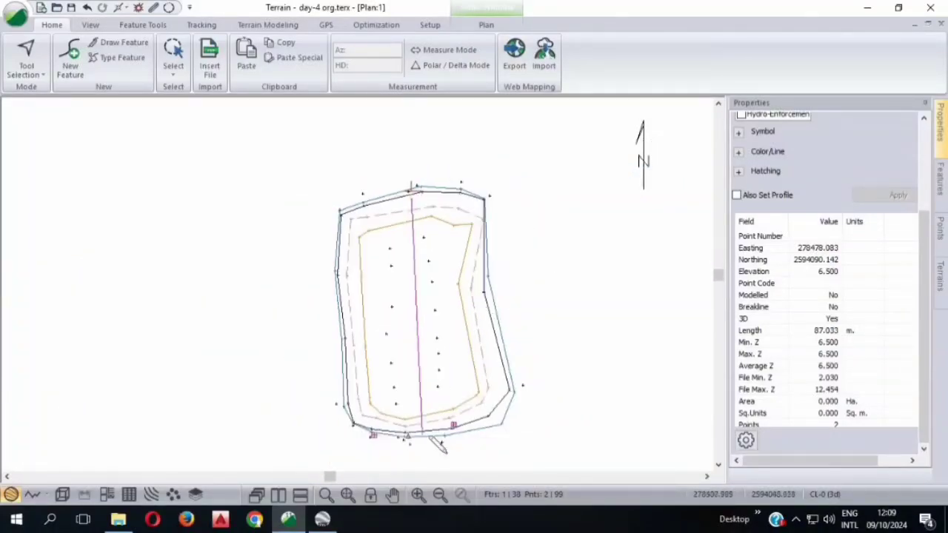
{"action": "scroll", "coordinate": [408, 428], "scroll_direction": "up", "scroll_amount": 2}
{"action": "scroll", "coordinate": [400, 424], "scroll_direction": "up", "scroll_amount": 4}
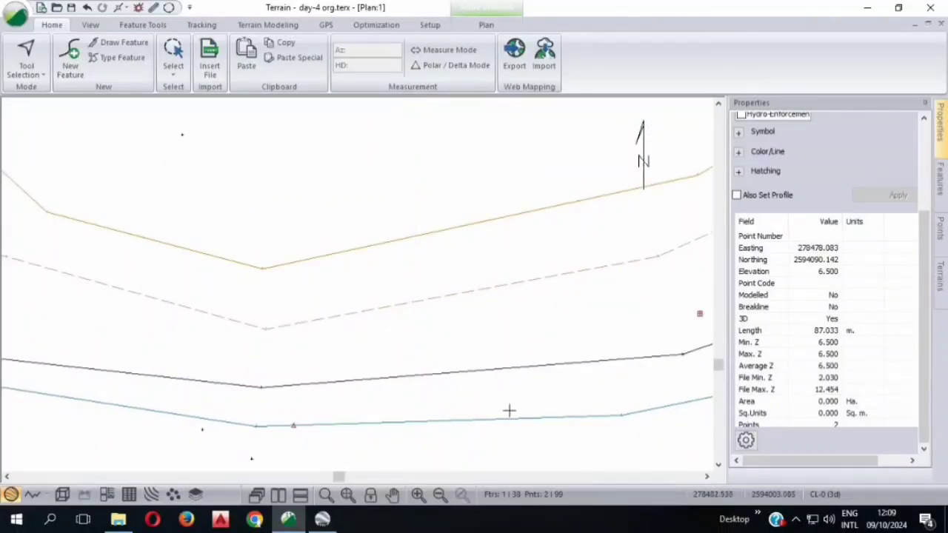
{"action": "scroll", "coordinate": [474, 407], "scroll_direction": "down", "scroll_amount": 1}
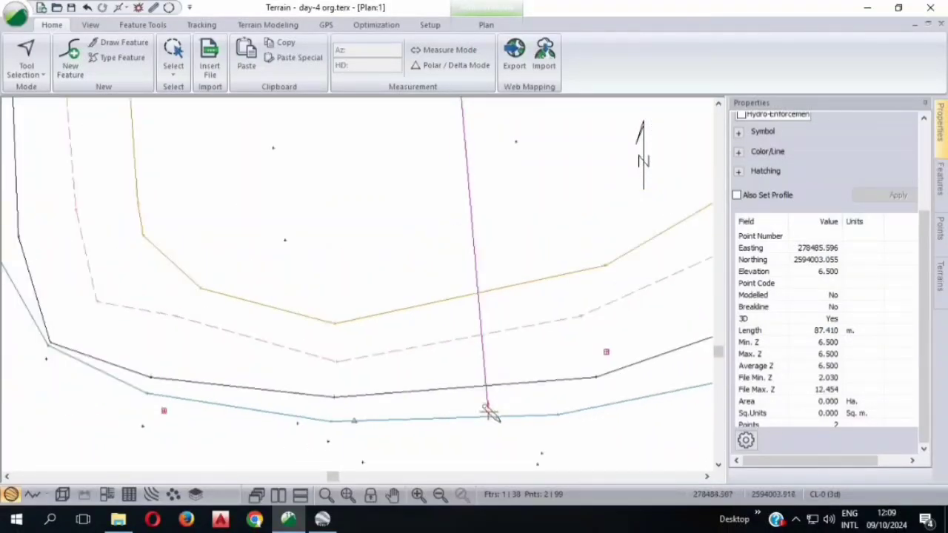
{"action": "scroll", "coordinate": [491, 409], "scroll_direction": "up", "scroll_amount": 3}
- Review the CL feature's name and its display and modelling options
{"action": "scroll", "coordinate": [445, 407], "scroll_direction": "down", "scroll_amount": 5}
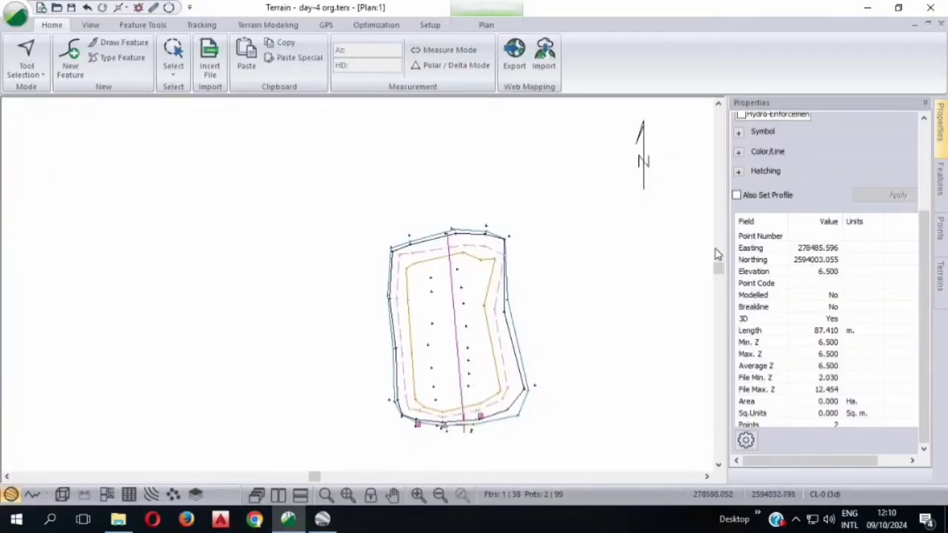
{"action": "scroll", "coordinate": [841, 156], "scroll_direction": "up", "scroll_amount": 2}
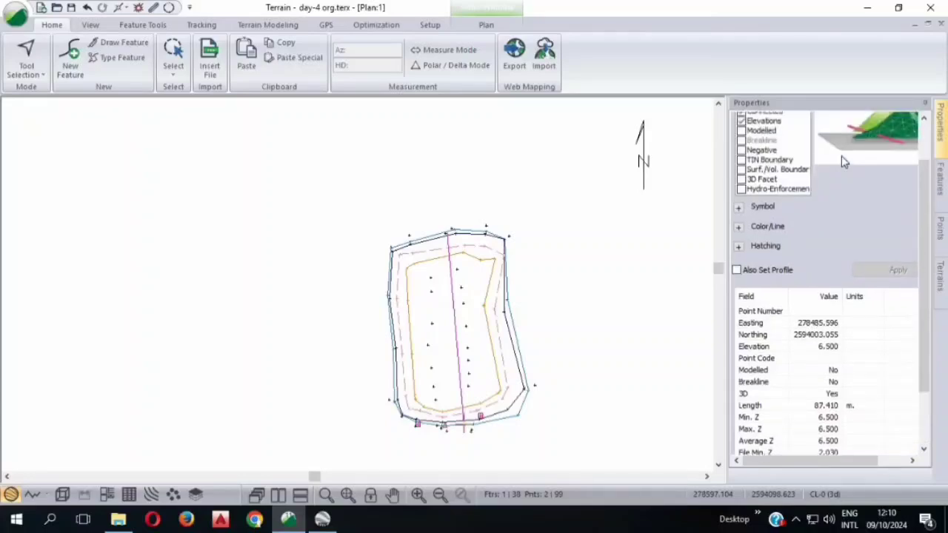
{"action": "scroll", "coordinate": [841, 155], "scroll_direction": "up", "scroll_amount": 2}
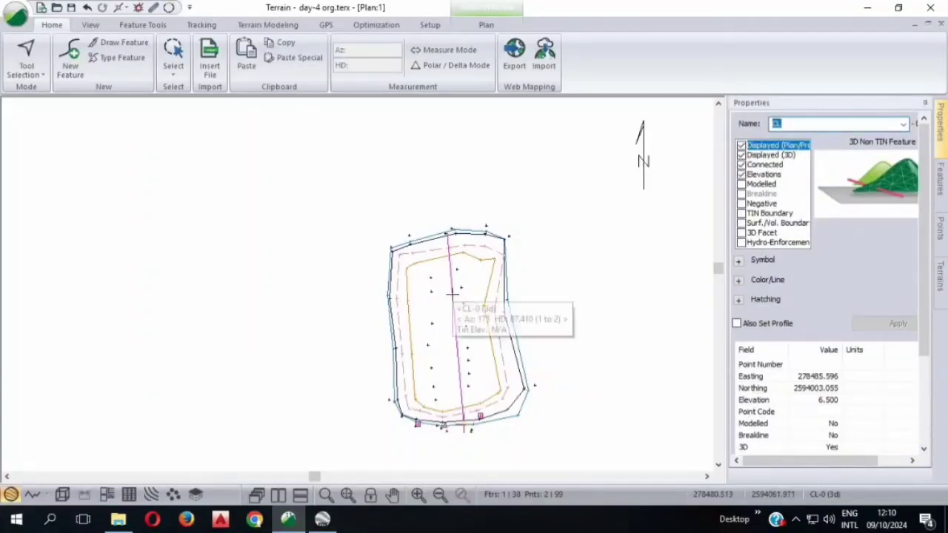
- Select the existing CL centre line through the pond and delete it
{"action": "left_click", "coordinate": [452, 293]}
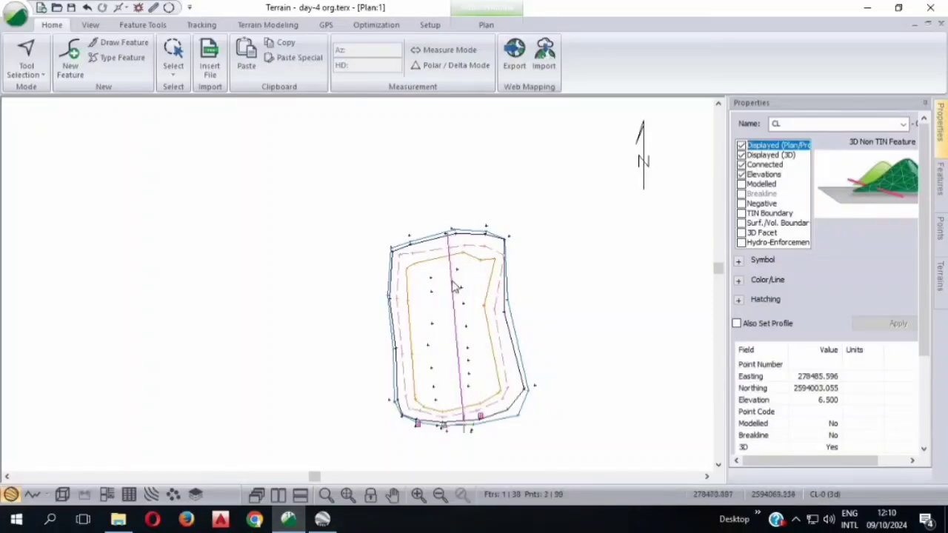
{"action": "right_click", "coordinate": [453, 286]}
{"action": "left_click", "coordinate": [509, 53]}
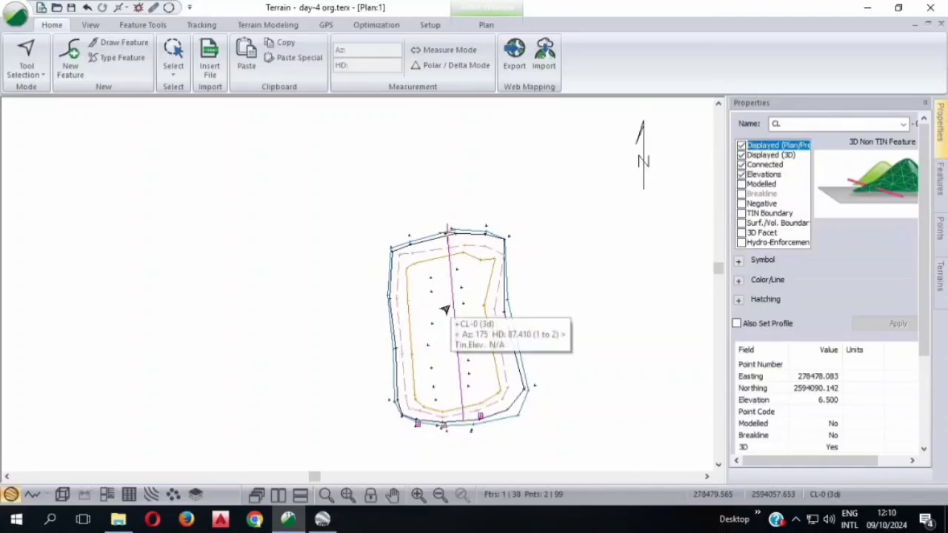
{"action": "key", "text": "Delete"}
- Create a new feature named CL with Modelled turned off, drawn by mouse, and accept the default elevation
{"action": "left_click", "coordinate": [68, 65]}
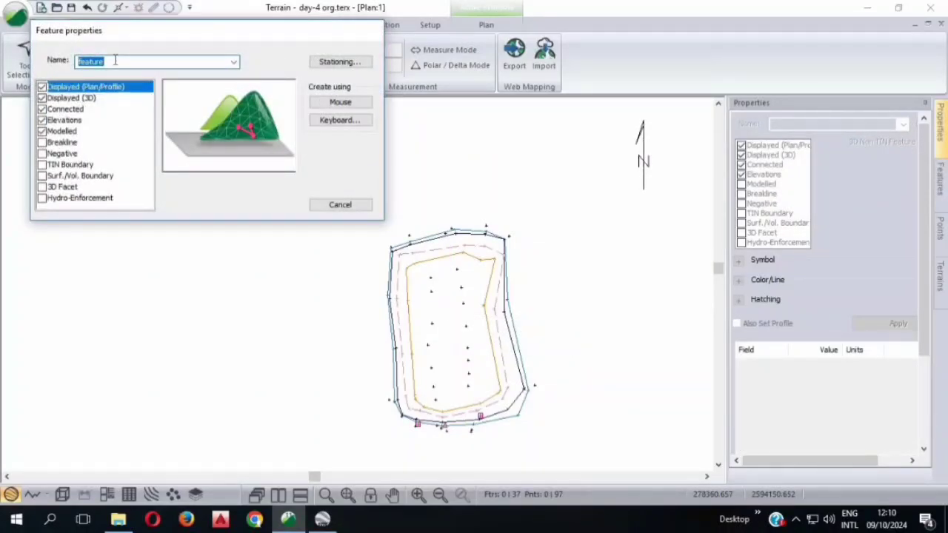
{"action": "type", "text": "CL"}
{"action": "left_click", "coordinate": [51, 133]}
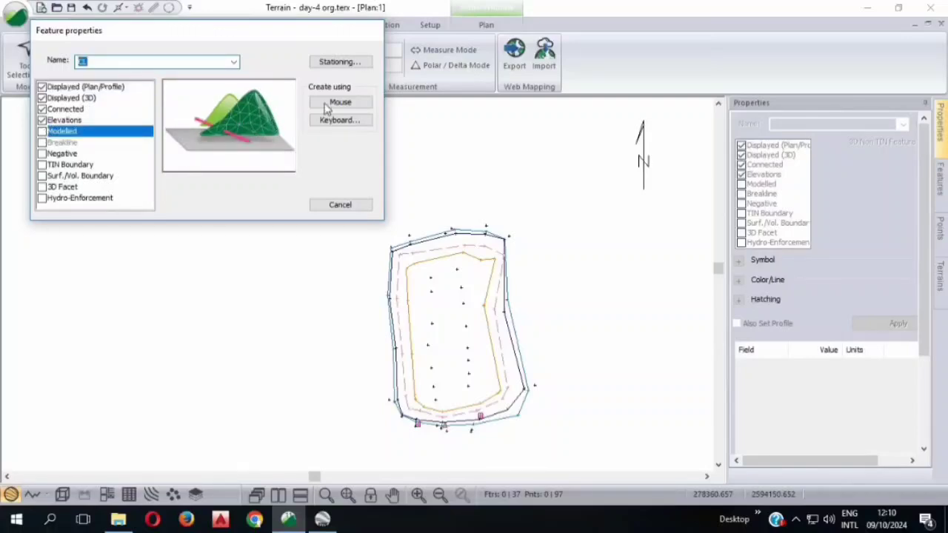
{"action": "left_click", "coordinate": [340, 102]}
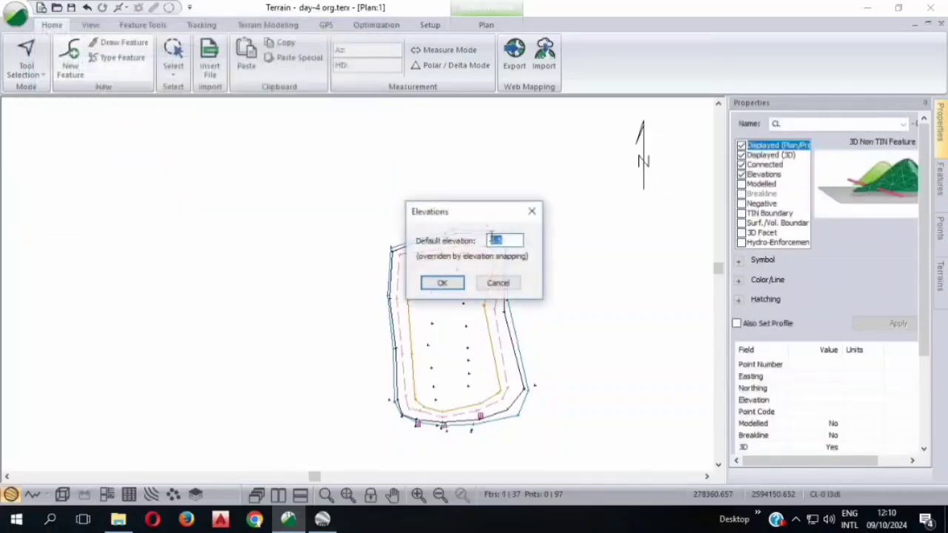
{"action": "left_click", "coordinate": [447, 288]}
- Place the centre line's northern end between the pond's two outer outlines at about easting 278478, northing 2594090
{"action": "scroll", "coordinate": [442, 226], "scroll_direction": "up", "scroll_amount": 2}
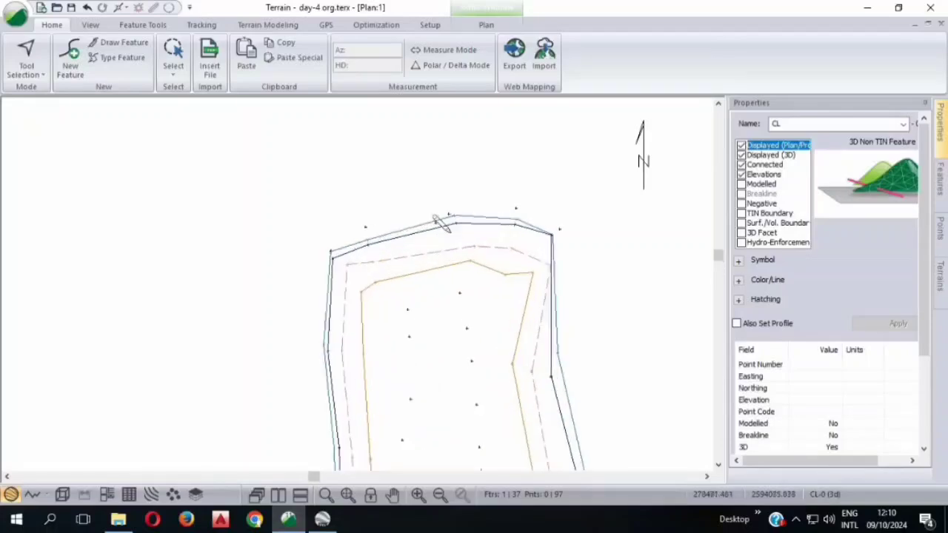
{"action": "scroll", "coordinate": [442, 224], "scroll_direction": "up", "scroll_amount": 5}
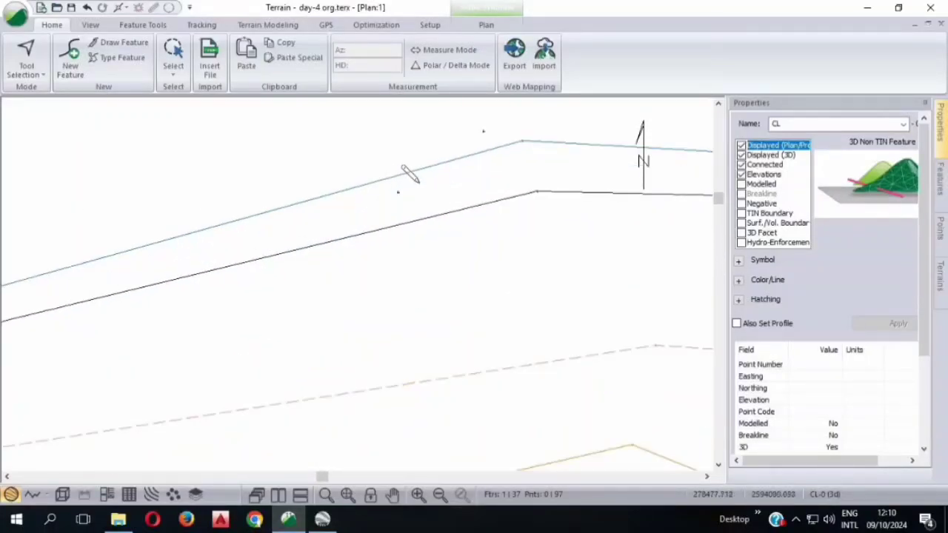
{"action": "left_click", "coordinate": [423, 186]}
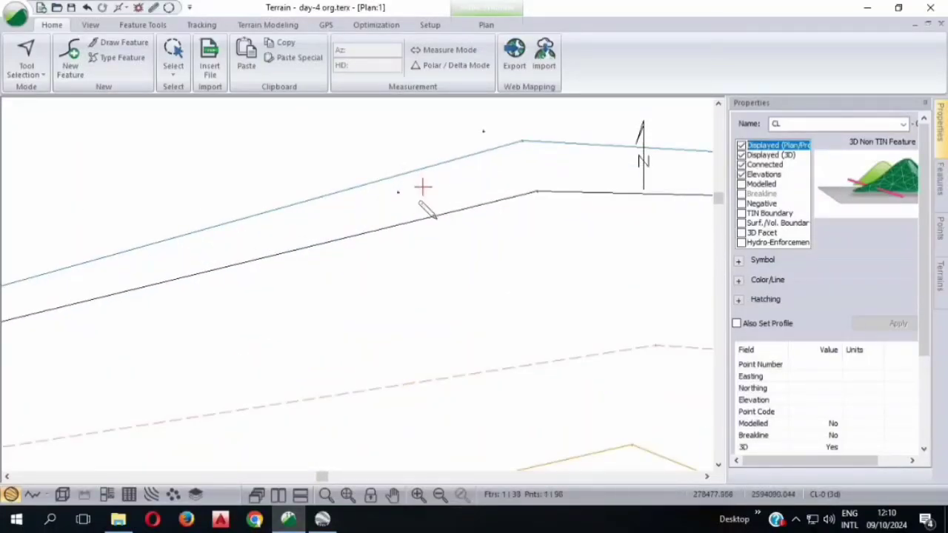
- Place the centre line's southern end at about easting 278486, northing 2594003, and finish drawing the feature
{"action": "scroll", "coordinate": [389, 146], "scroll_direction": "down", "scroll_amount": 1}
{"action": "scroll", "coordinate": [383, 141], "scroll_direction": "down", "scroll_amount": 6}
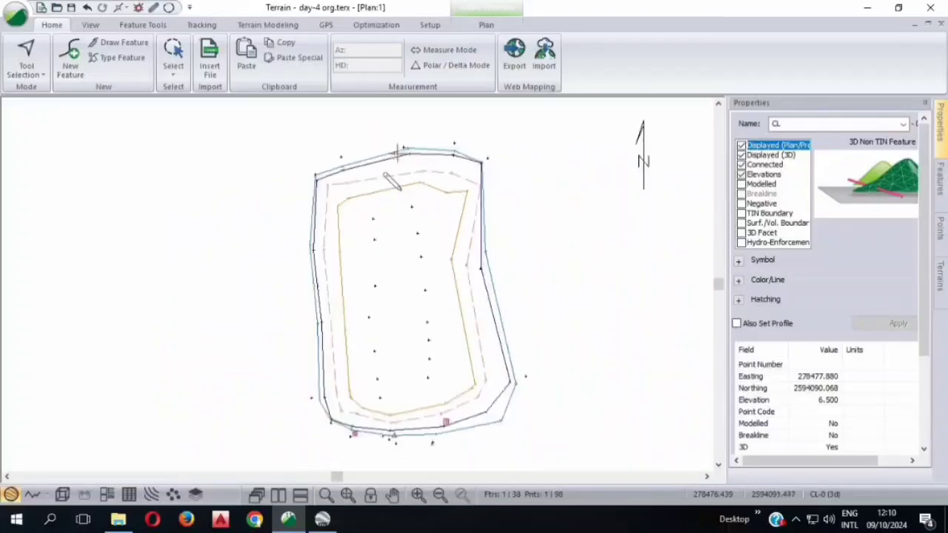
{"action": "scroll", "coordinate": [417, 328], "scroll_direction": "up", "scroll_amount": 5}
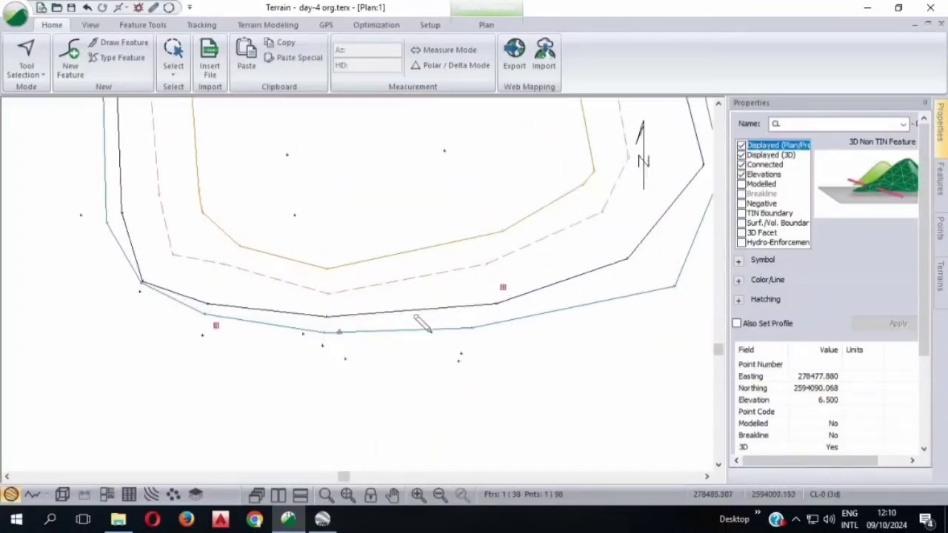
{"action": "left_click", "coordinate": [437, 317]}
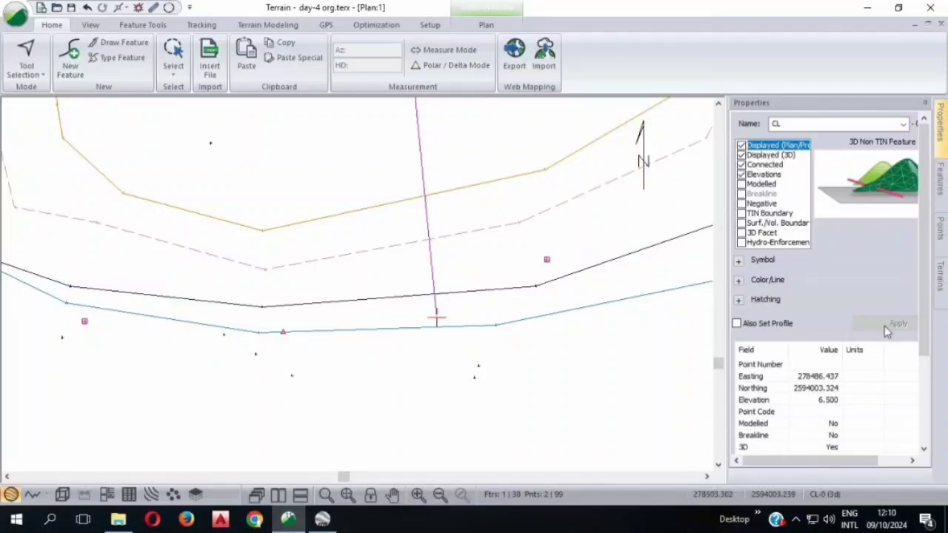
{"action": "left_click", "coordinate": [815, 121]}
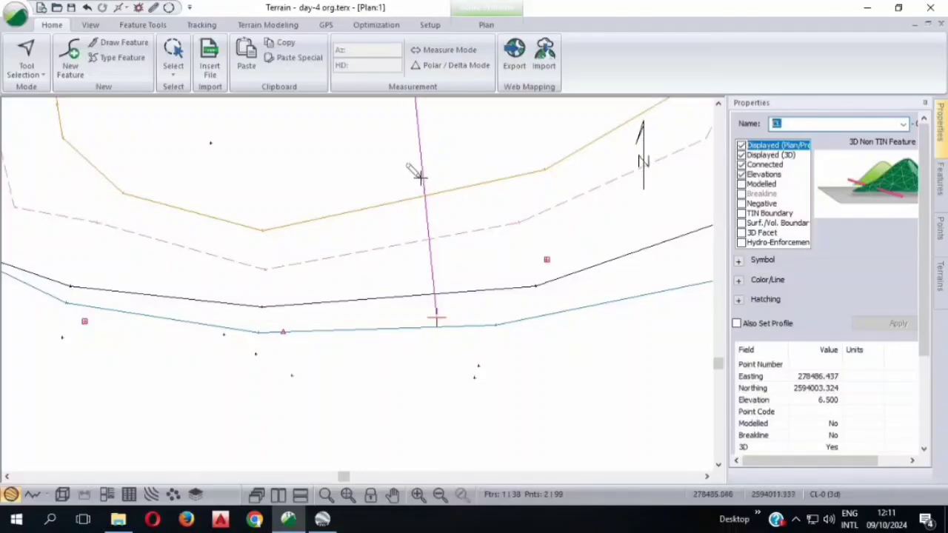
{"action": "right_click", "coordinate": [383, 160]}
{"action": "left_click", "coordinate": [399, 171]}
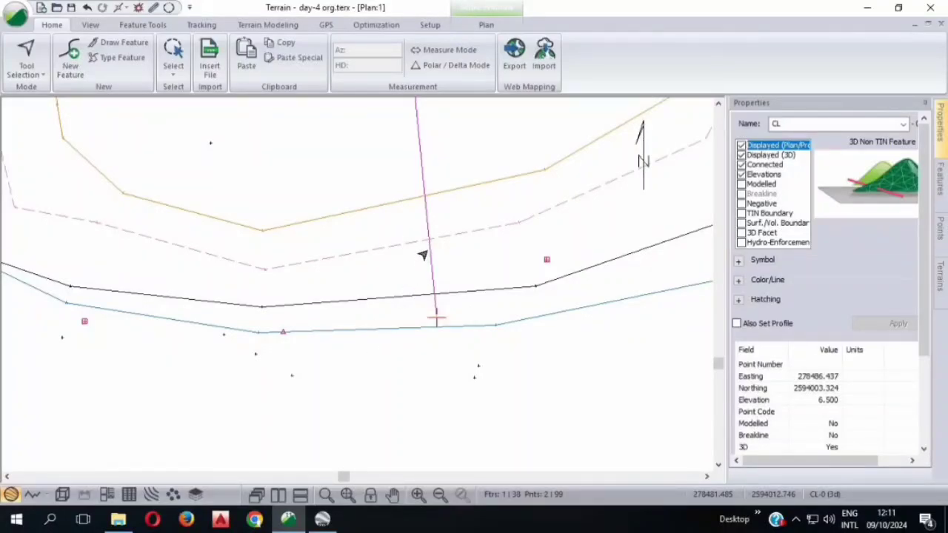
{"action": "key", "text": "ctrl+z"}
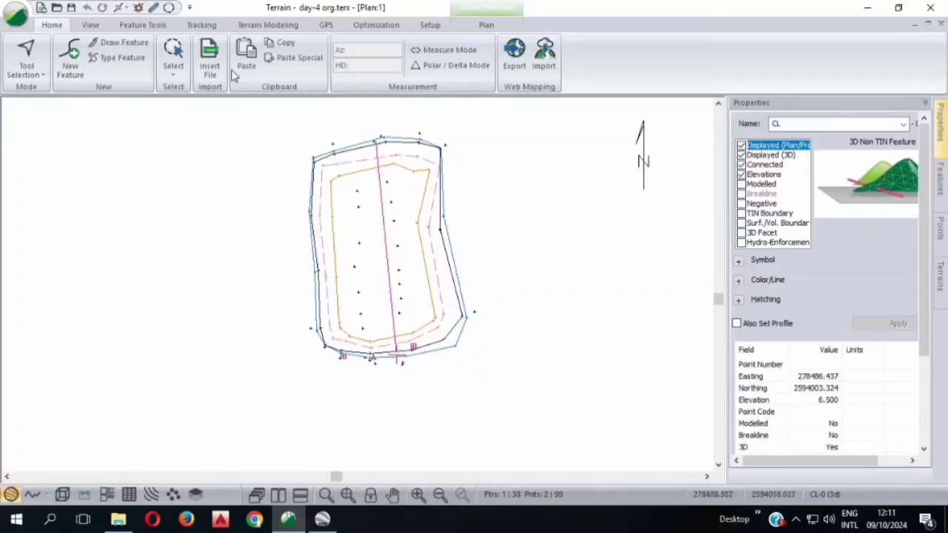
- Generate the TIN with contours at major interval 5 and minor interval 1, with major contour labelling turned off
{"action": "left_click", "coordinate": [268, 24]}
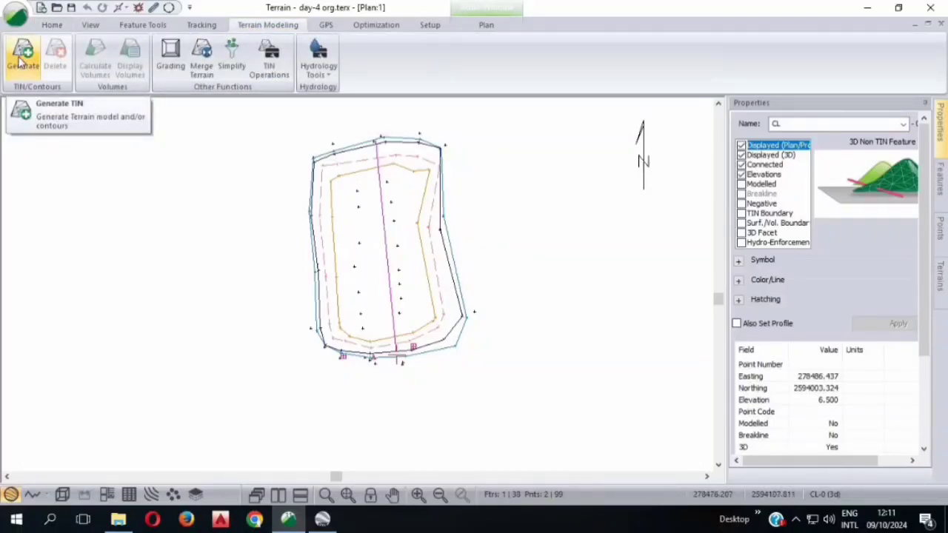
{"action": "left_click", "coordinate": [22, 60]}
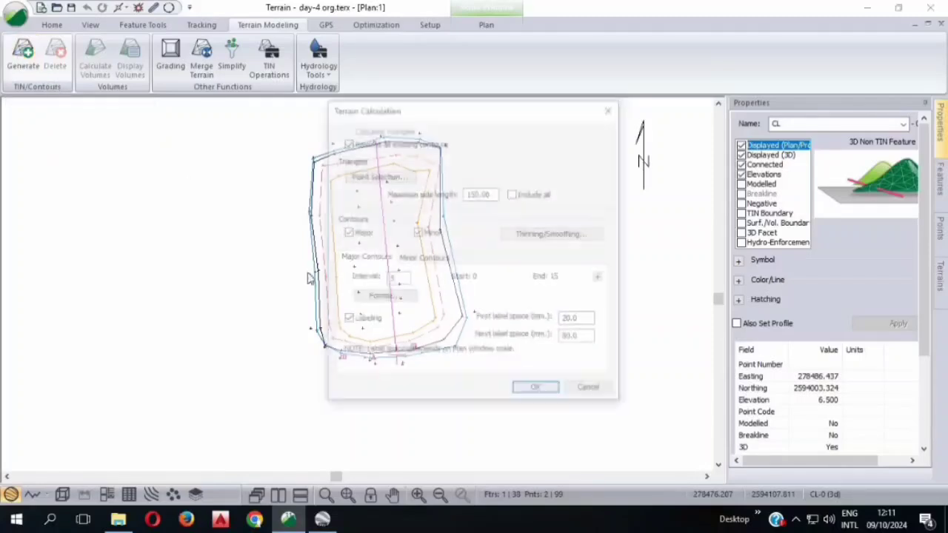
{"action": "left_click", "coordinate": [346, 320]}
{"action": "left_click", "coordinate": [423, 257]}
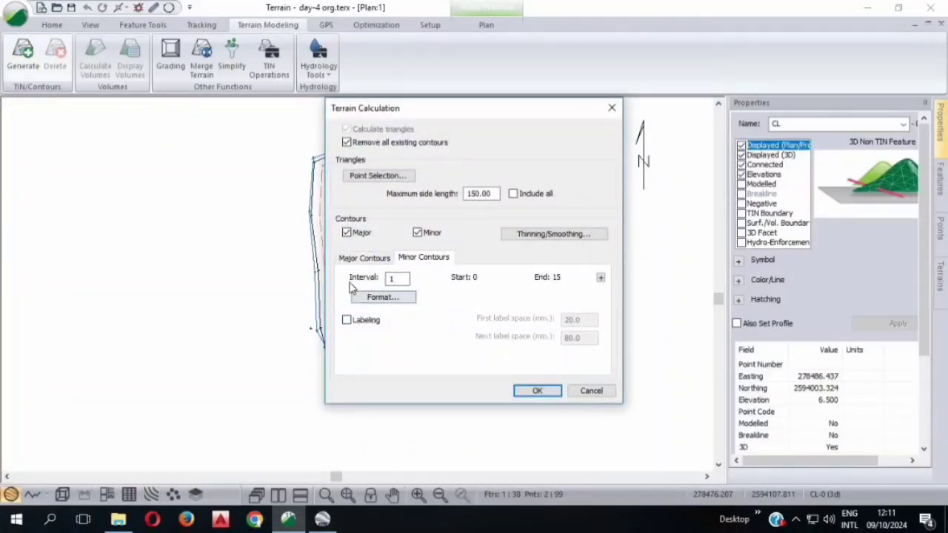
{"action": "left_click", "coordinate": [363, 257]}
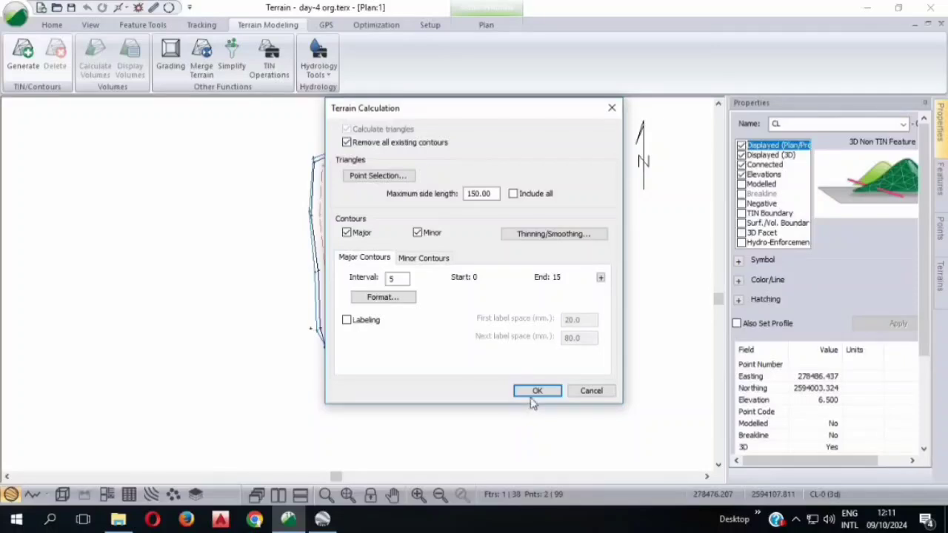
{"action": "left_click", "coordinate": [537, 391]}
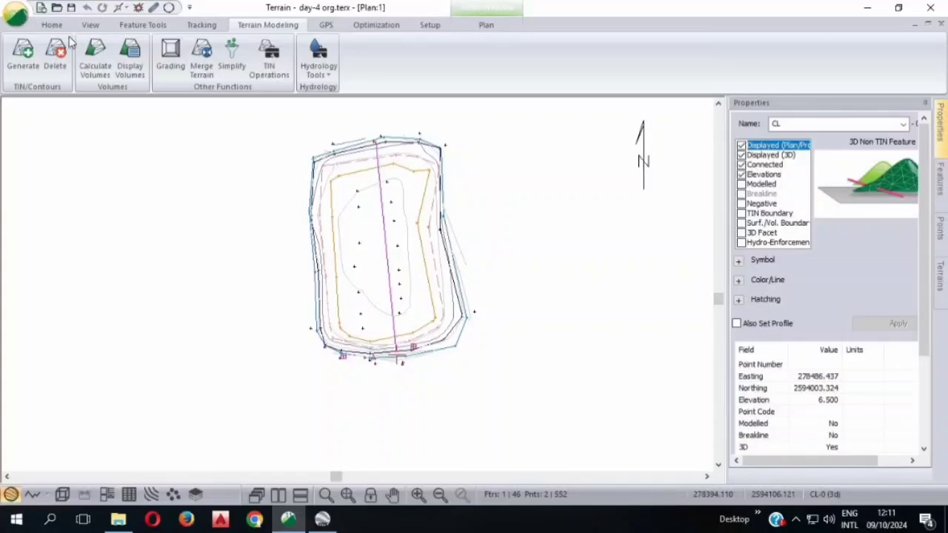
- Close the Terrain project and Google Earth Pro, discarding the unsaved Temporary Places items
{"action": "left_click", "coordinate": [928, 10]}
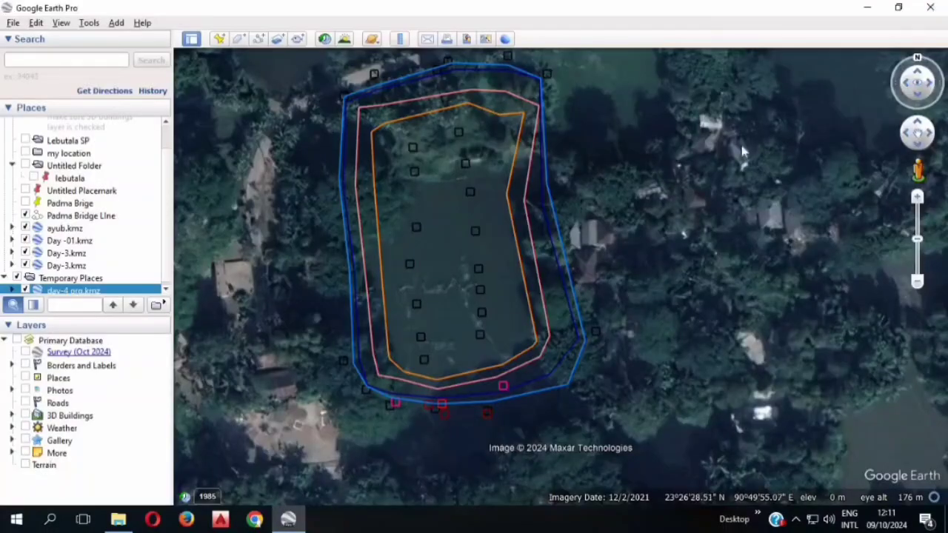
{"action": "left_click", "coordinate": [930, 8]}
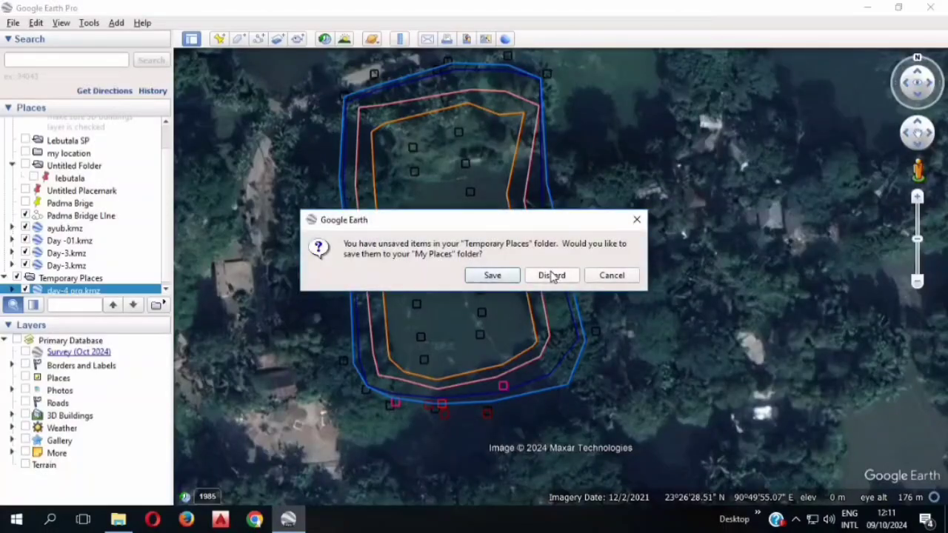
{"action": "left_click", "coordinate": [552, 276]}
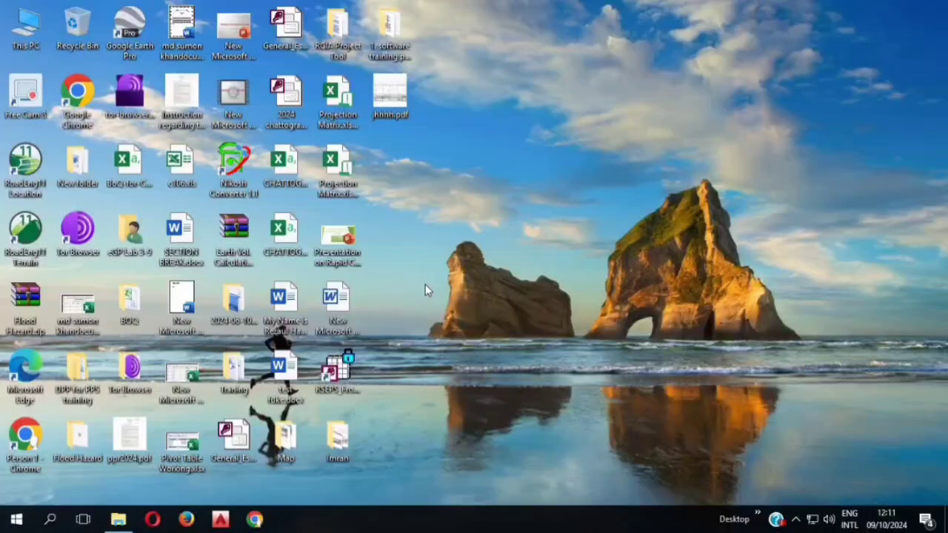